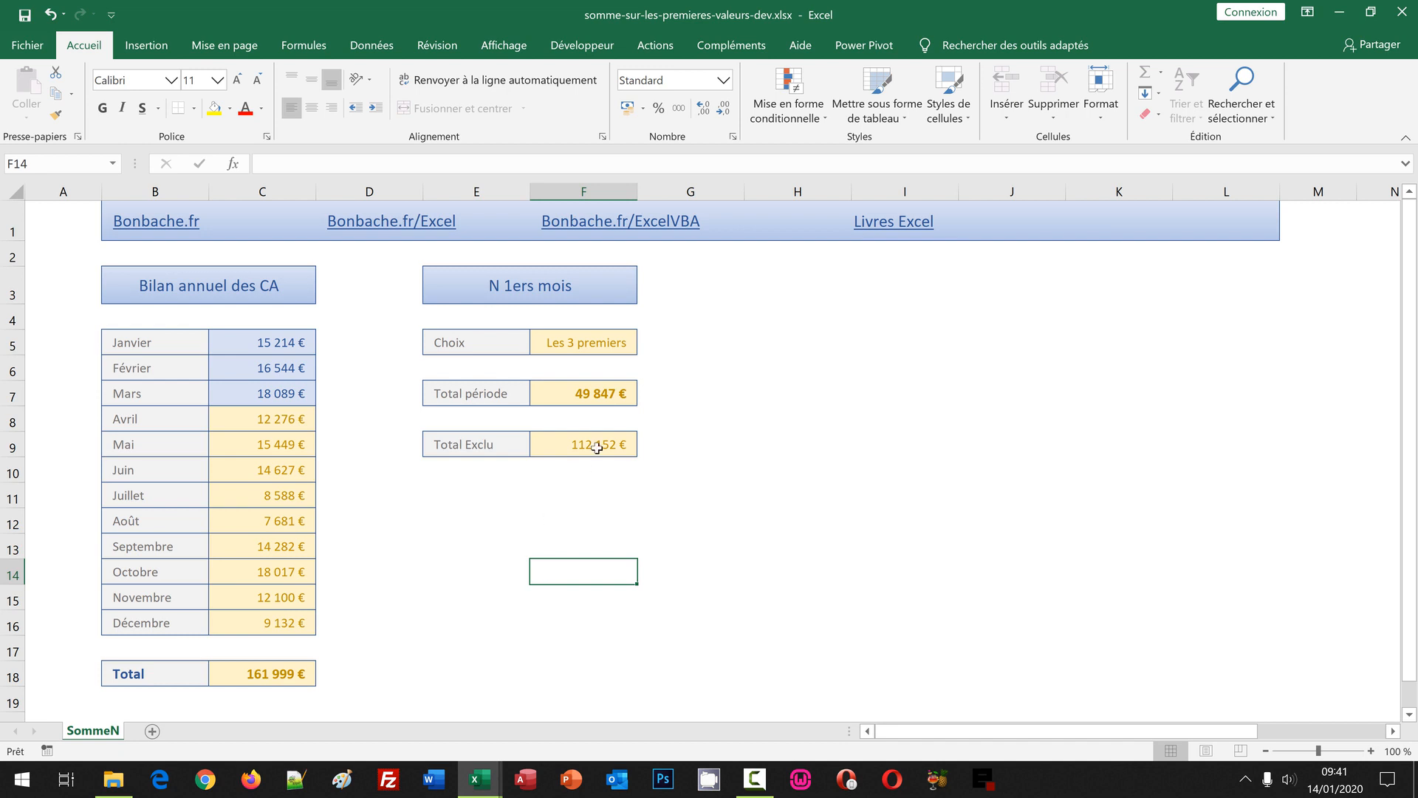
Step: Set the number of first months in the Choix cell F5 to 6
{"action": "left_click", "coordinate": [609, 345]}
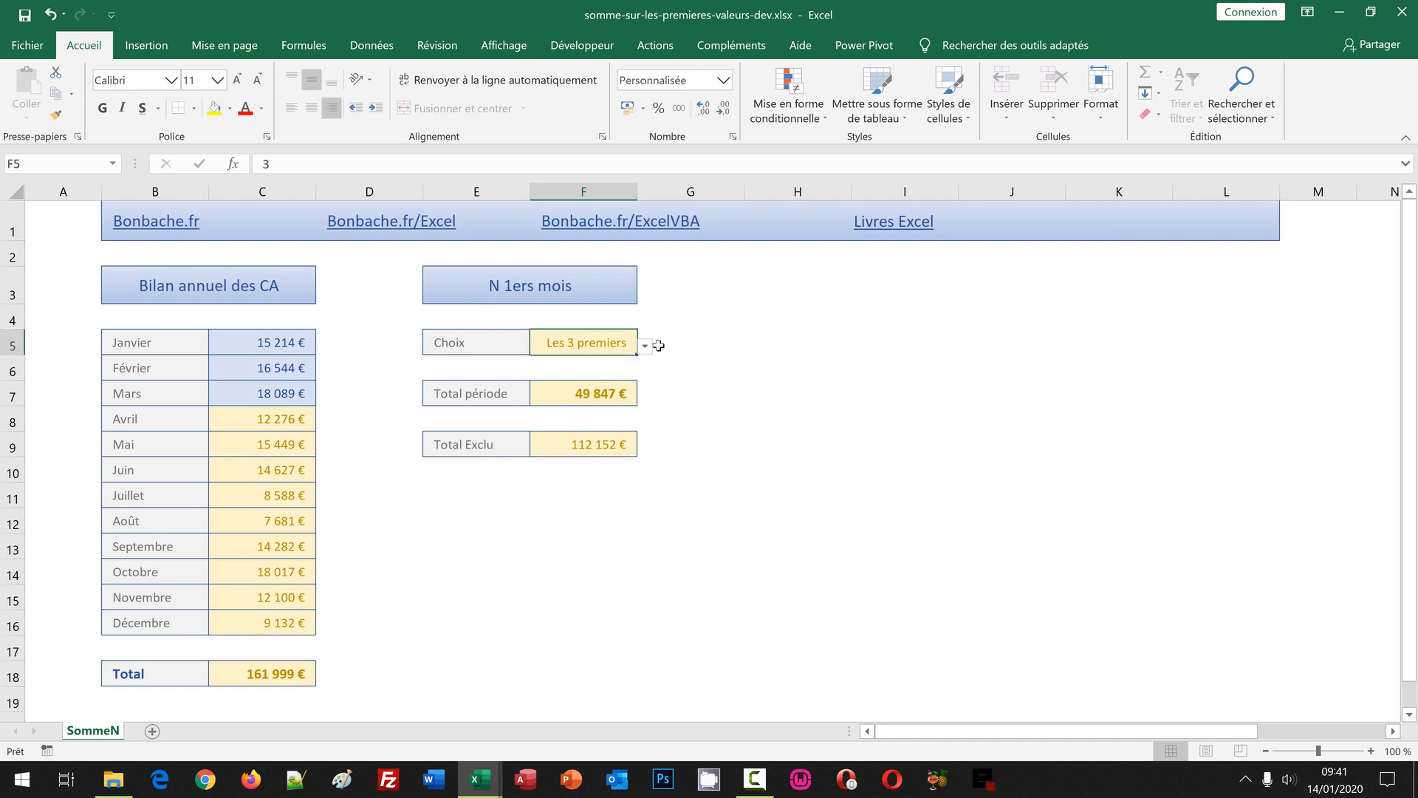
{"action": "left_click", "coordinate": [645, 346]}
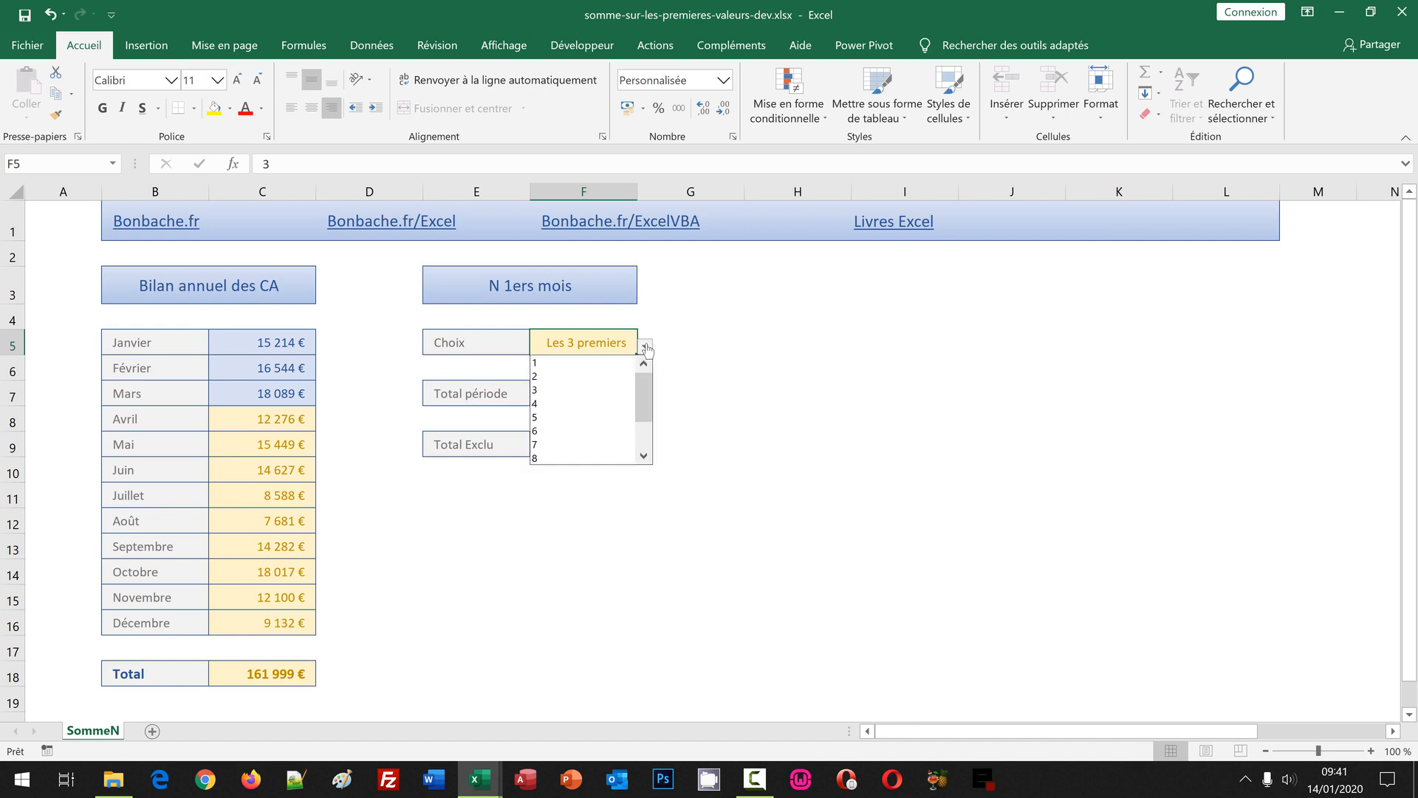
{"action": "left_click", "coordinate": [580, 431]}
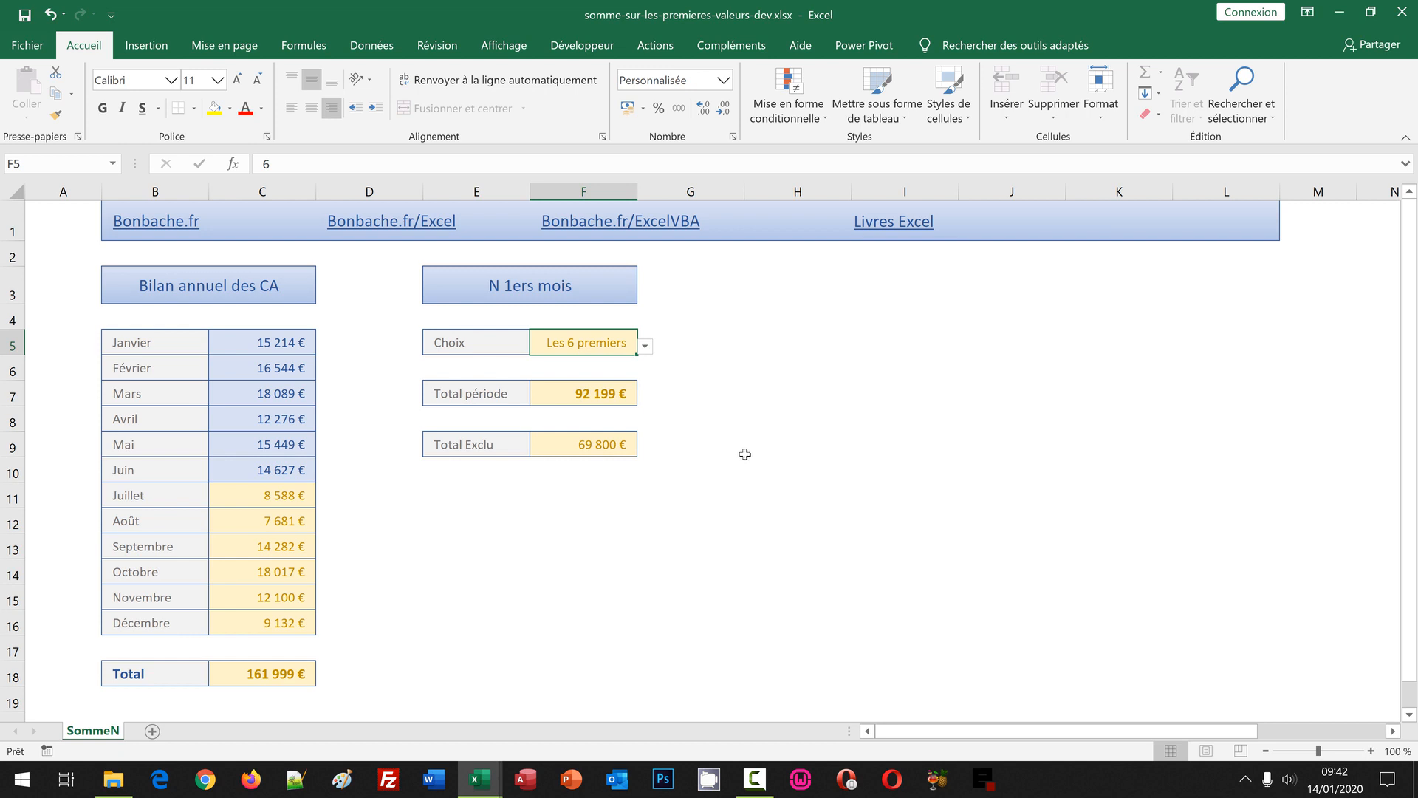
Step: Inspect the Total période formula in F7 and check the sum of the January to June revenues in C5:C10
{"action": "left_click", "coordinate": [584, 393]}
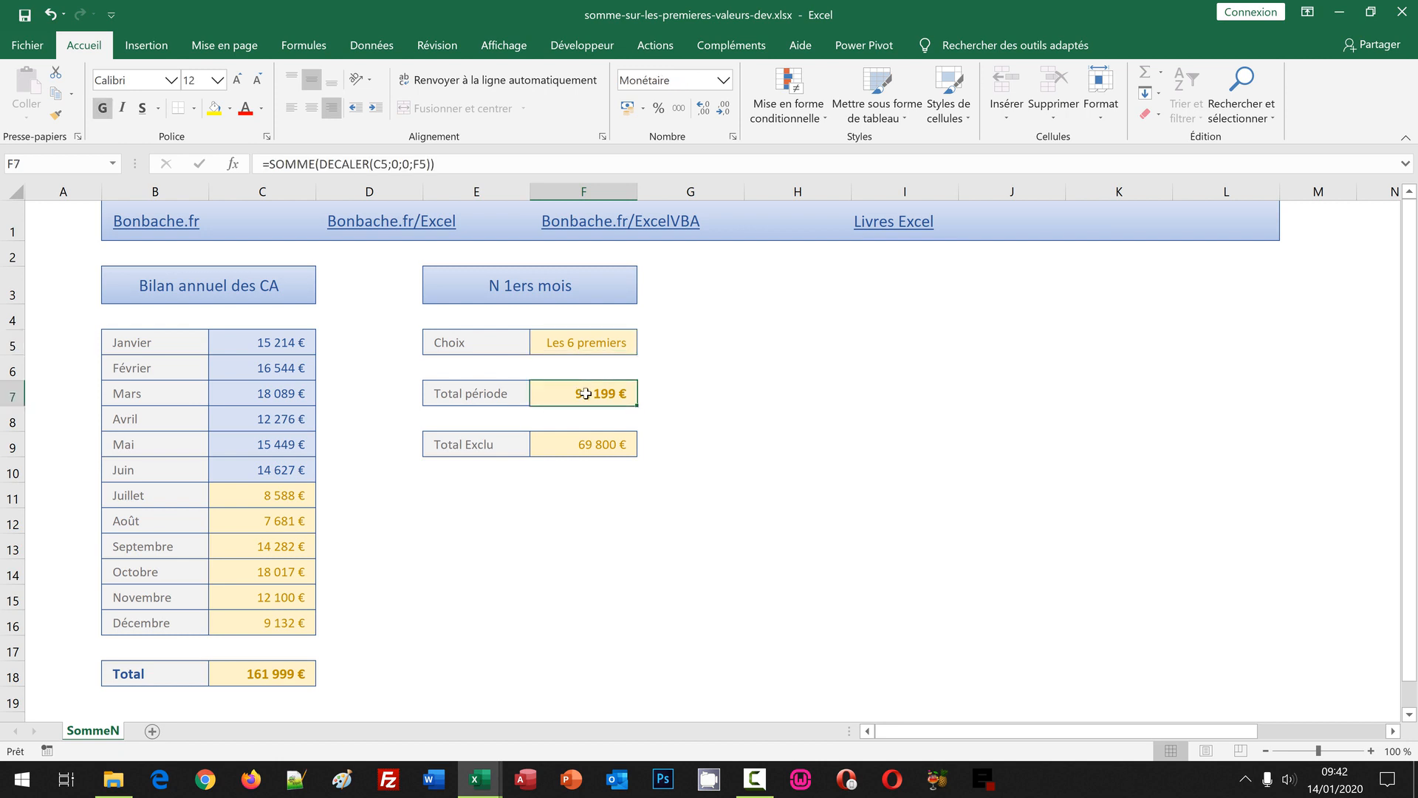
{"action": "left_click", "coordinate": [262, 339]}
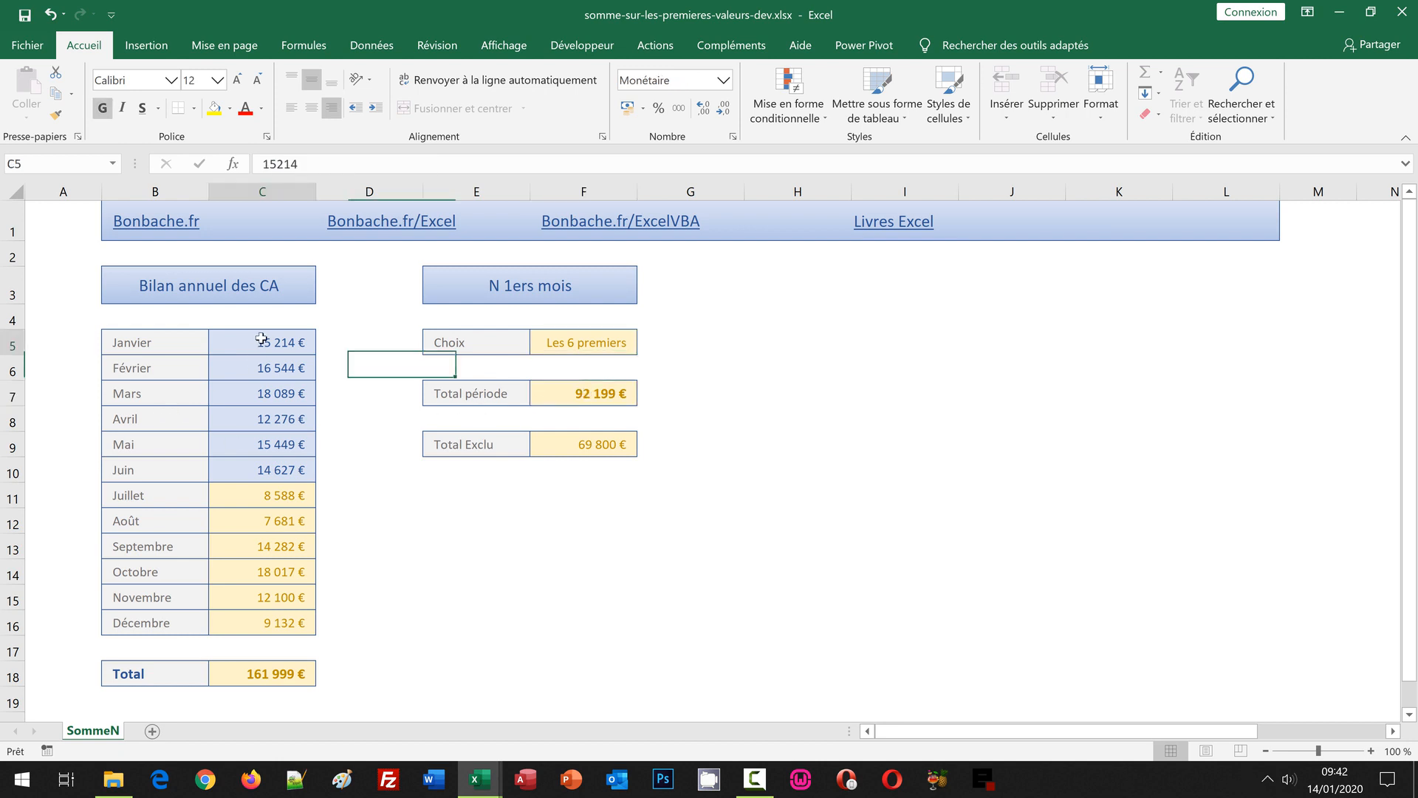
{"action": "left_click_drag", "start_coordinate": [261, 339], "coordinate": [263, 469]}
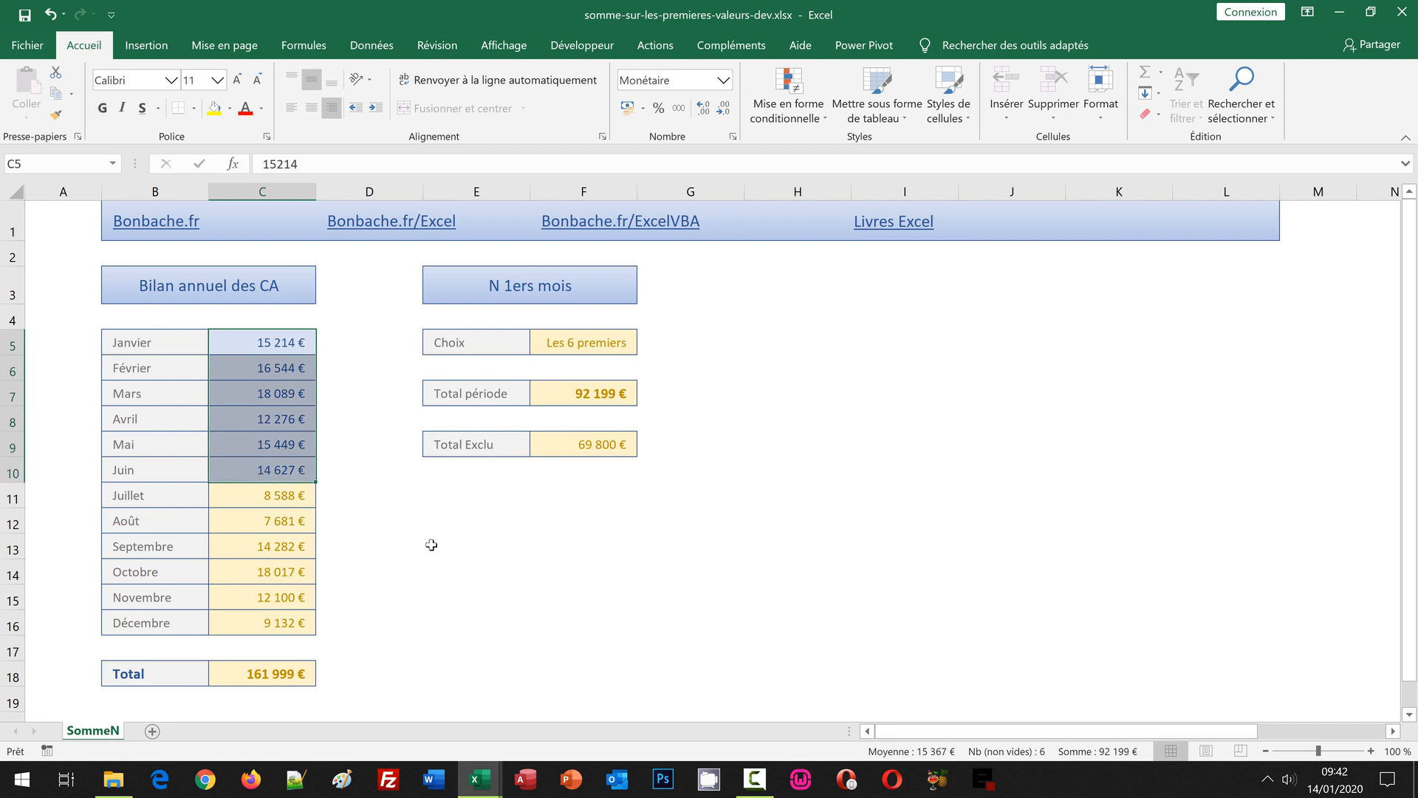
{"action": "left_click", "coordinate": [431, 544]}
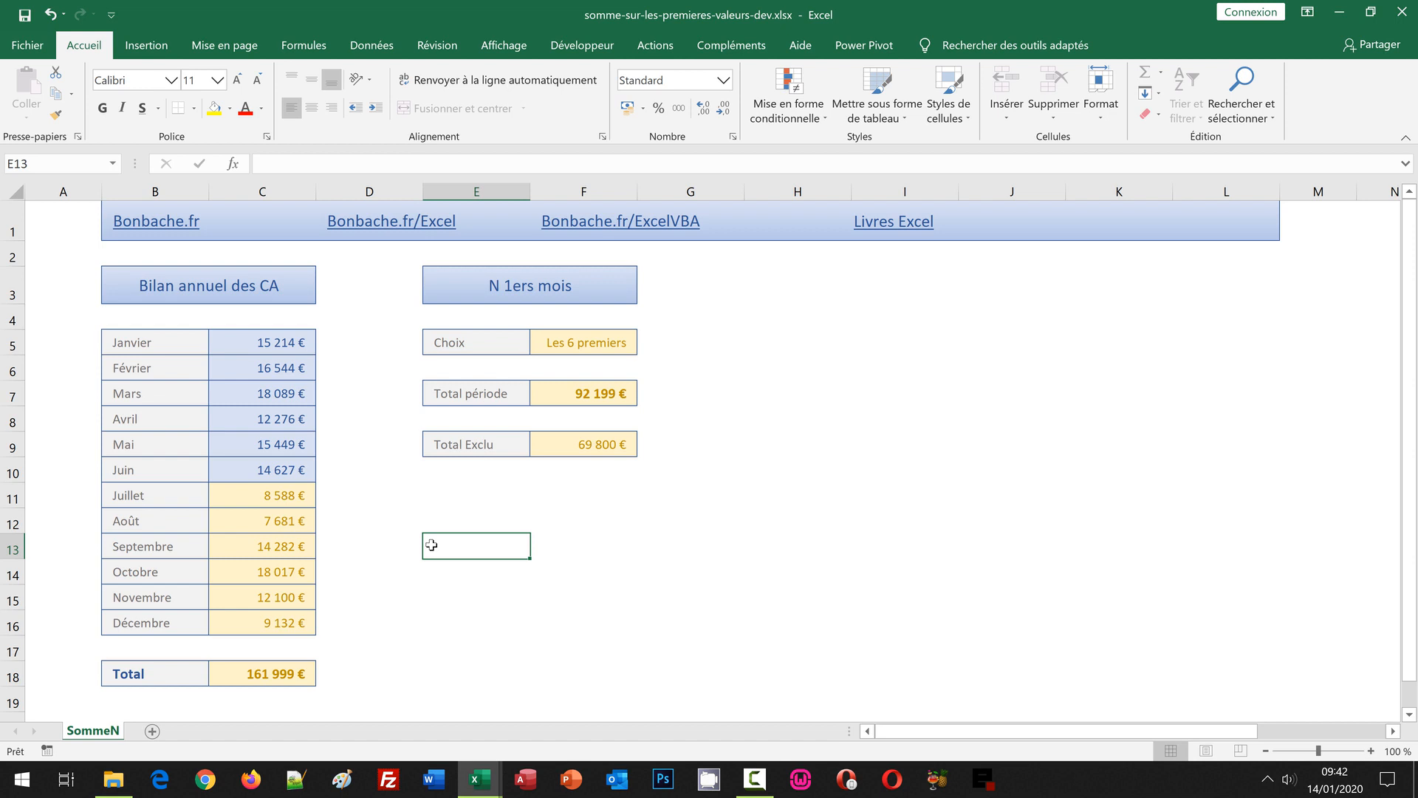
Step: Switch to the somme-sur-les-premieres-valeurs.xlsx workbook
{"action": "mouse_move", "coordinate": [483, 781]}
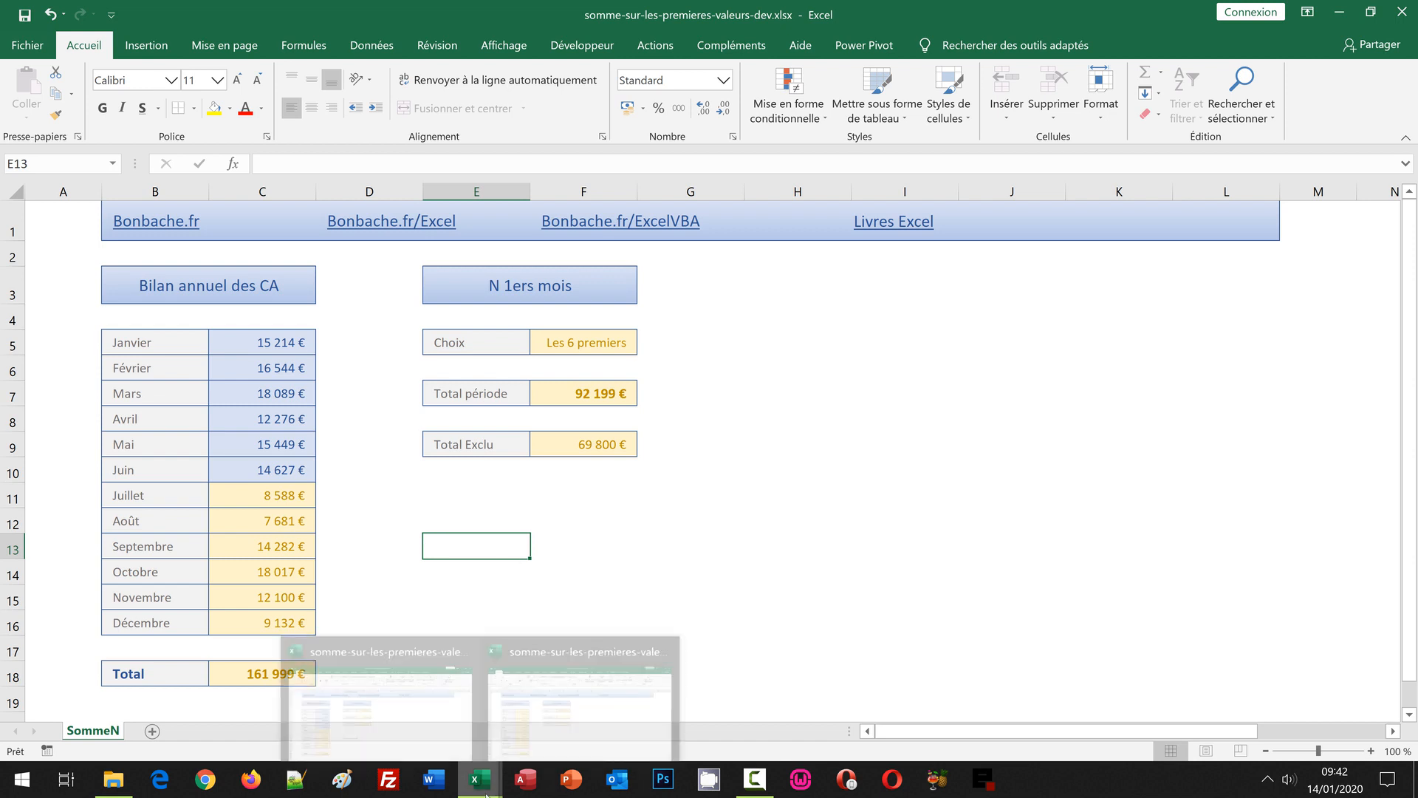
{"action": "left_click", "coordinate": [543, 737]}
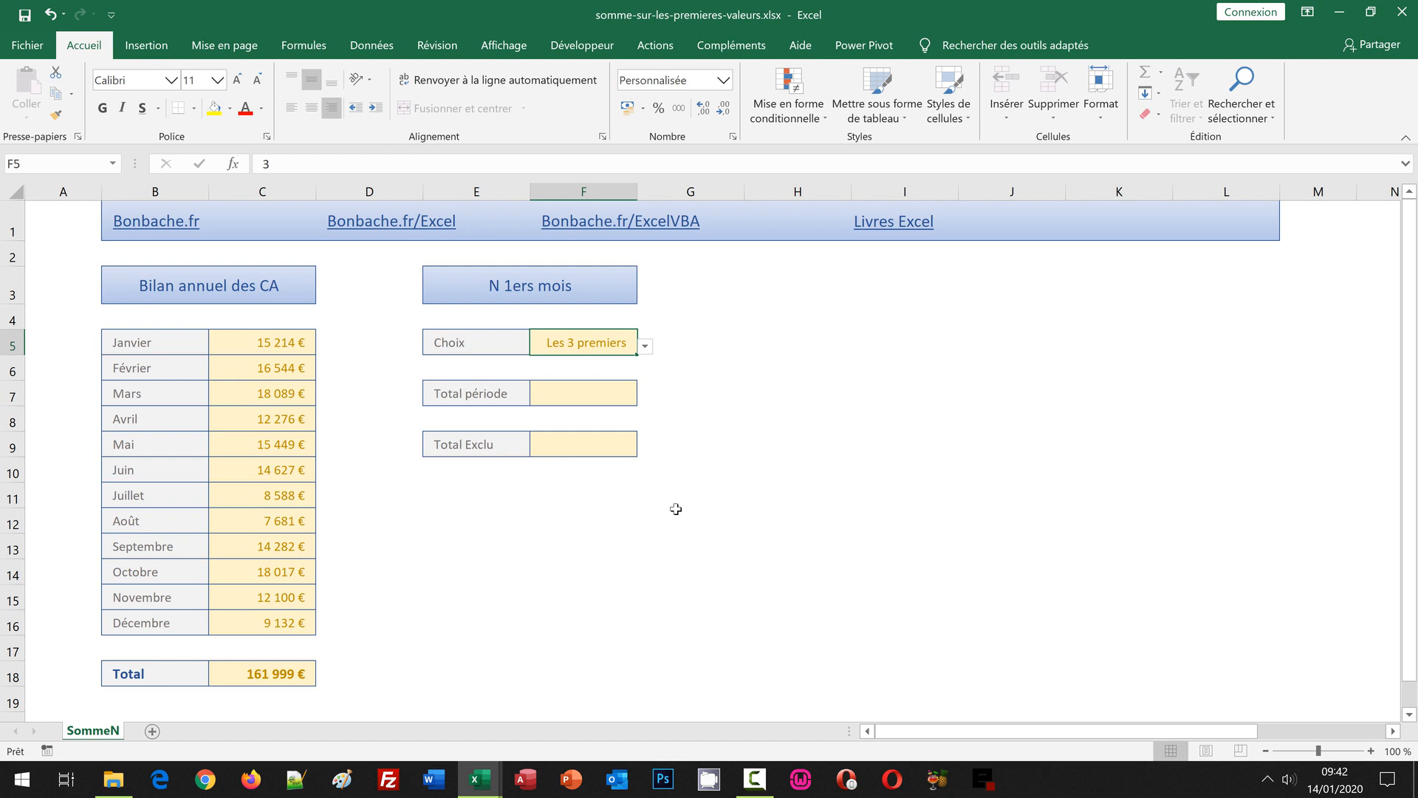
{"action": "left_click", "coordinate": [675, 509]}
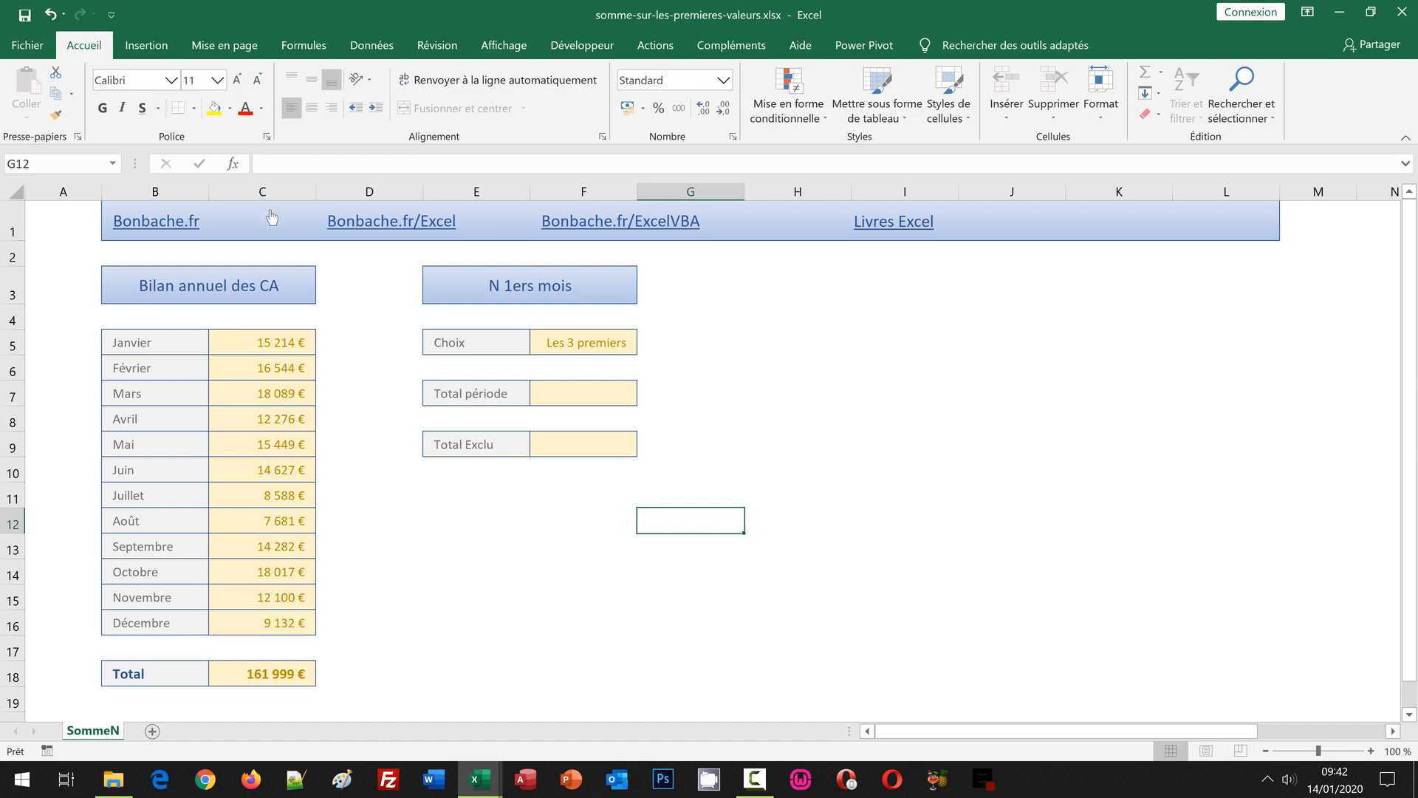
Step: Examine the Total période, Total Exclu and Choix cells and the annual total's formula in C18
{"action": "left_click", "coordinate": [576, 398]}
{"action": "left_click", "coordinate": [570, 446]}
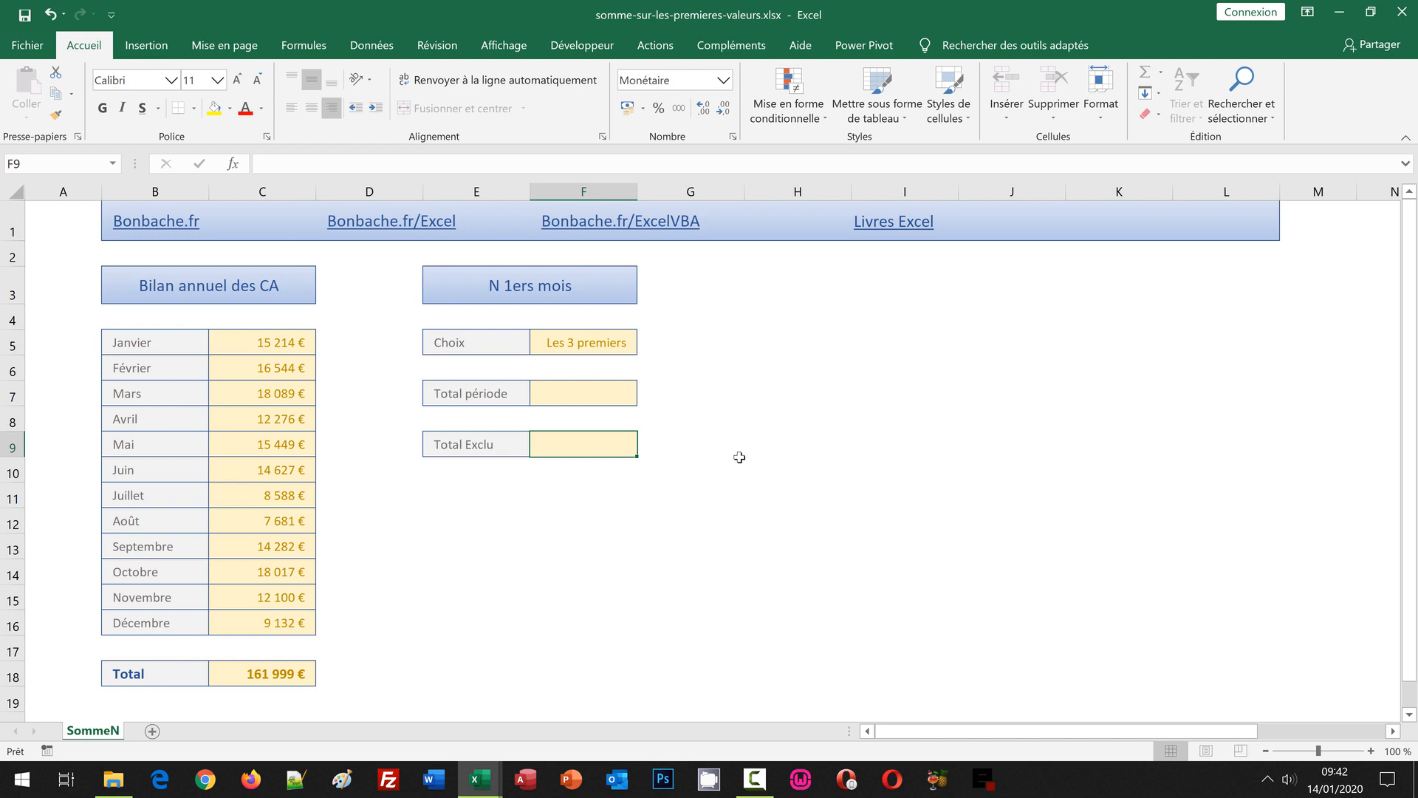
{"action": "left_click", "coordinate": [619, 389]}
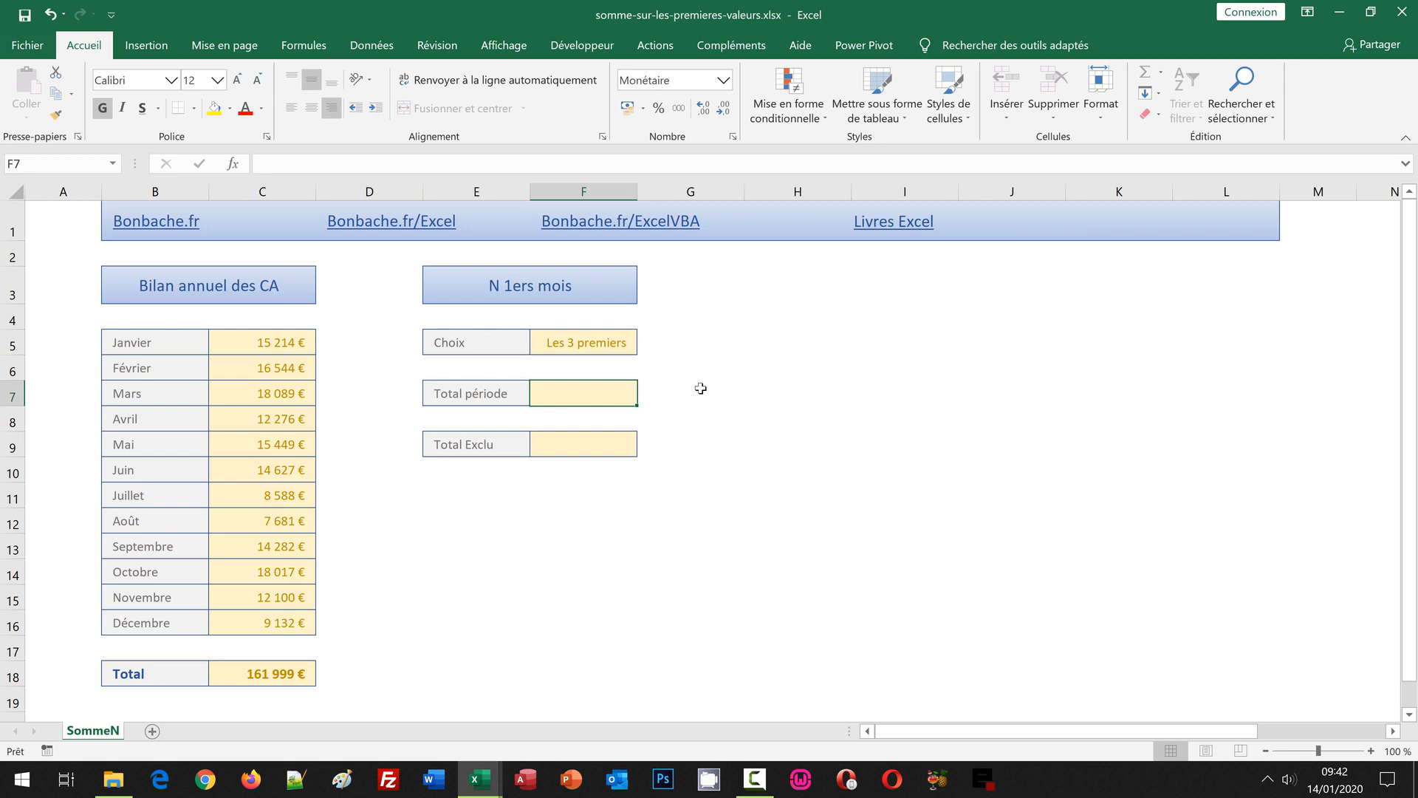
{"action": "left_click", "coordinate": [606, 342]}
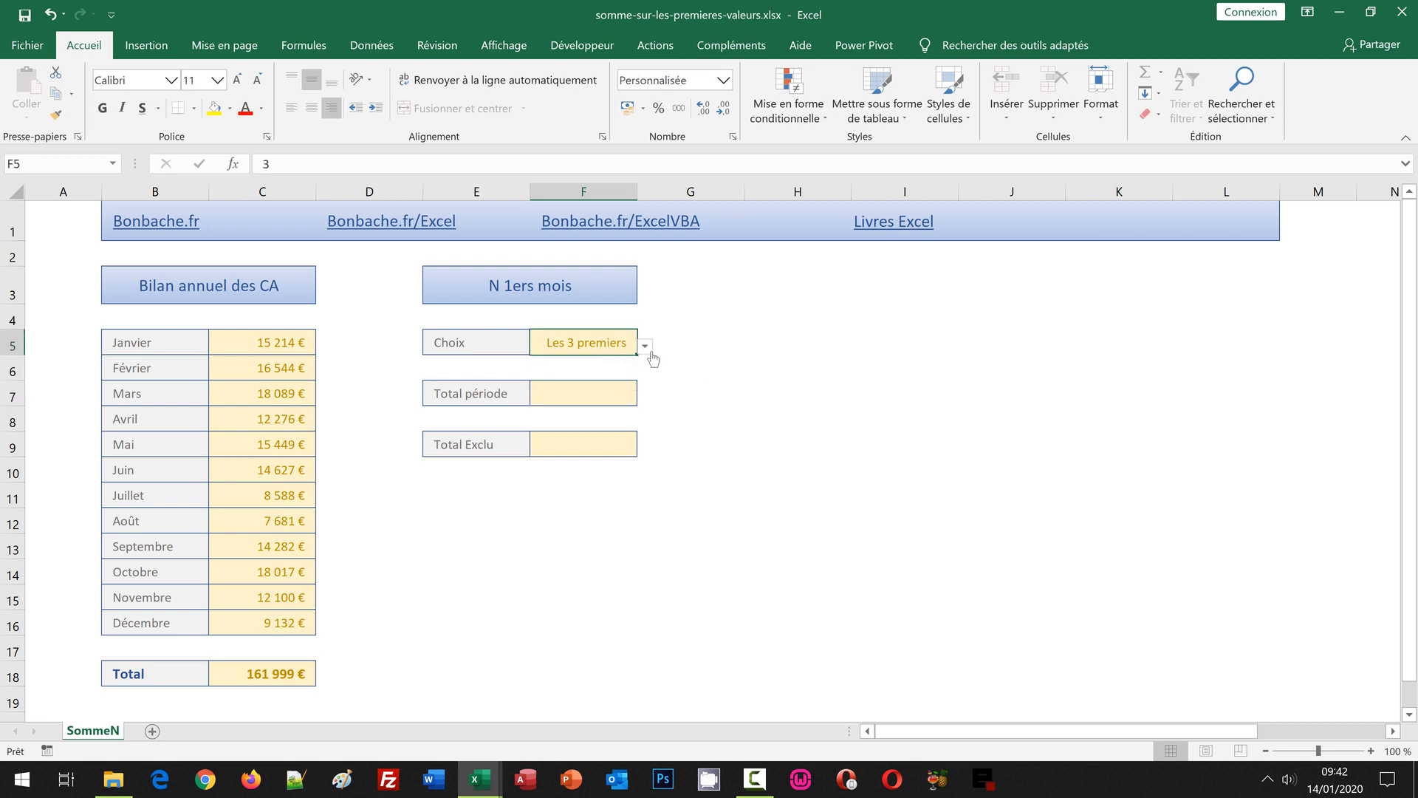
{"action": "left_click", "coordinate": [578, 445]}
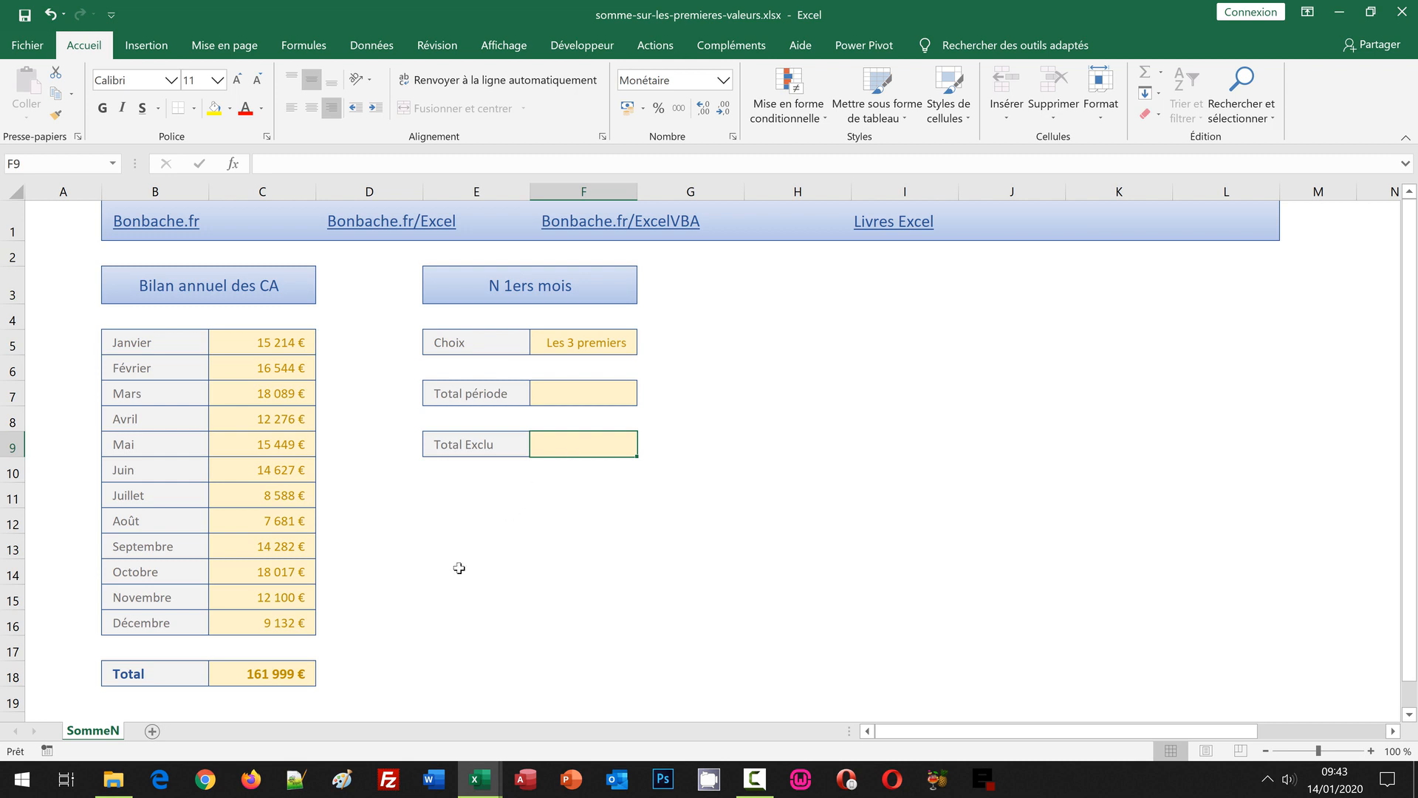
{"action": "left_click", "coordinate": [294, 672]}
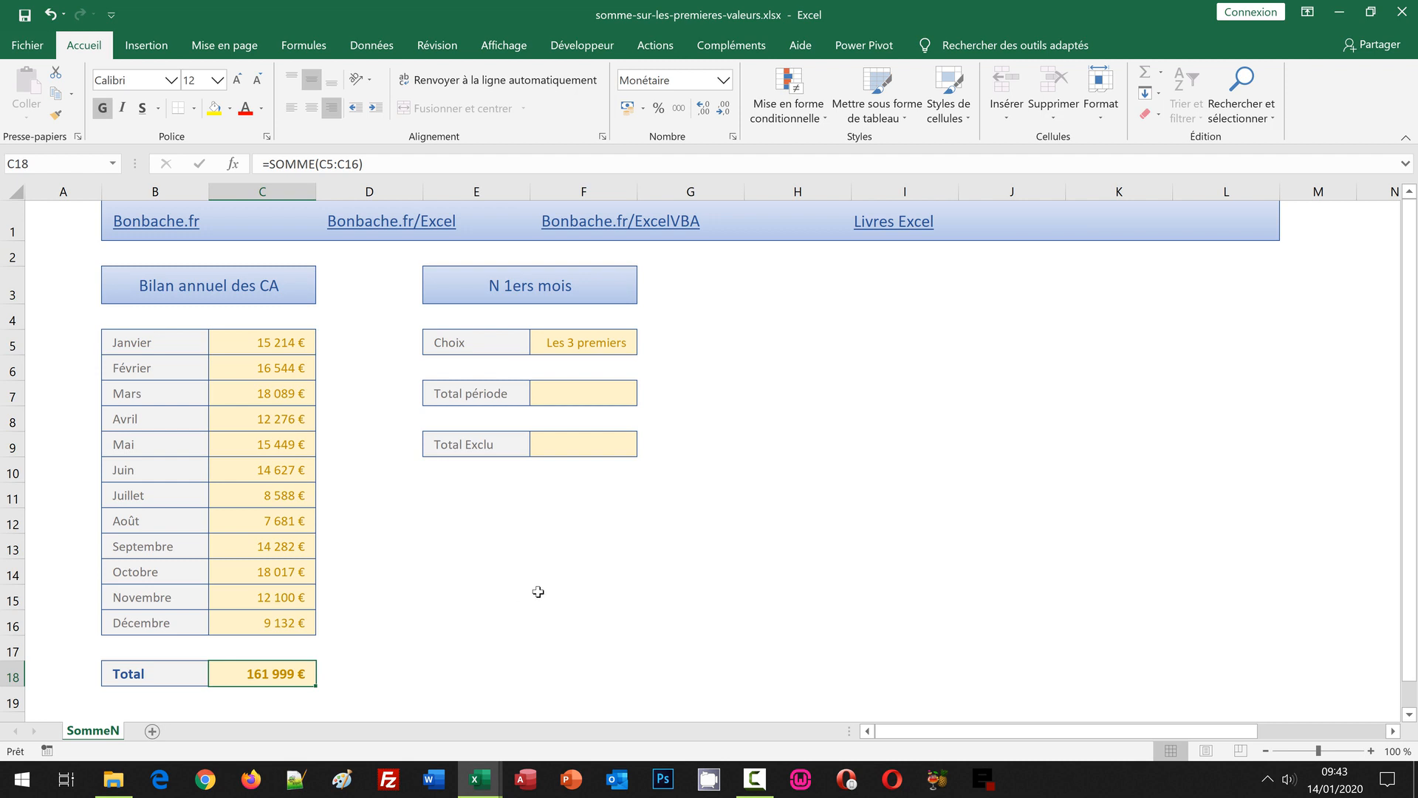
Step: Review the Choix cell's list of allowed values and its custom number format code, leaving the format unmodified
{"action": "left_click", "coordinate": [606, 343]}
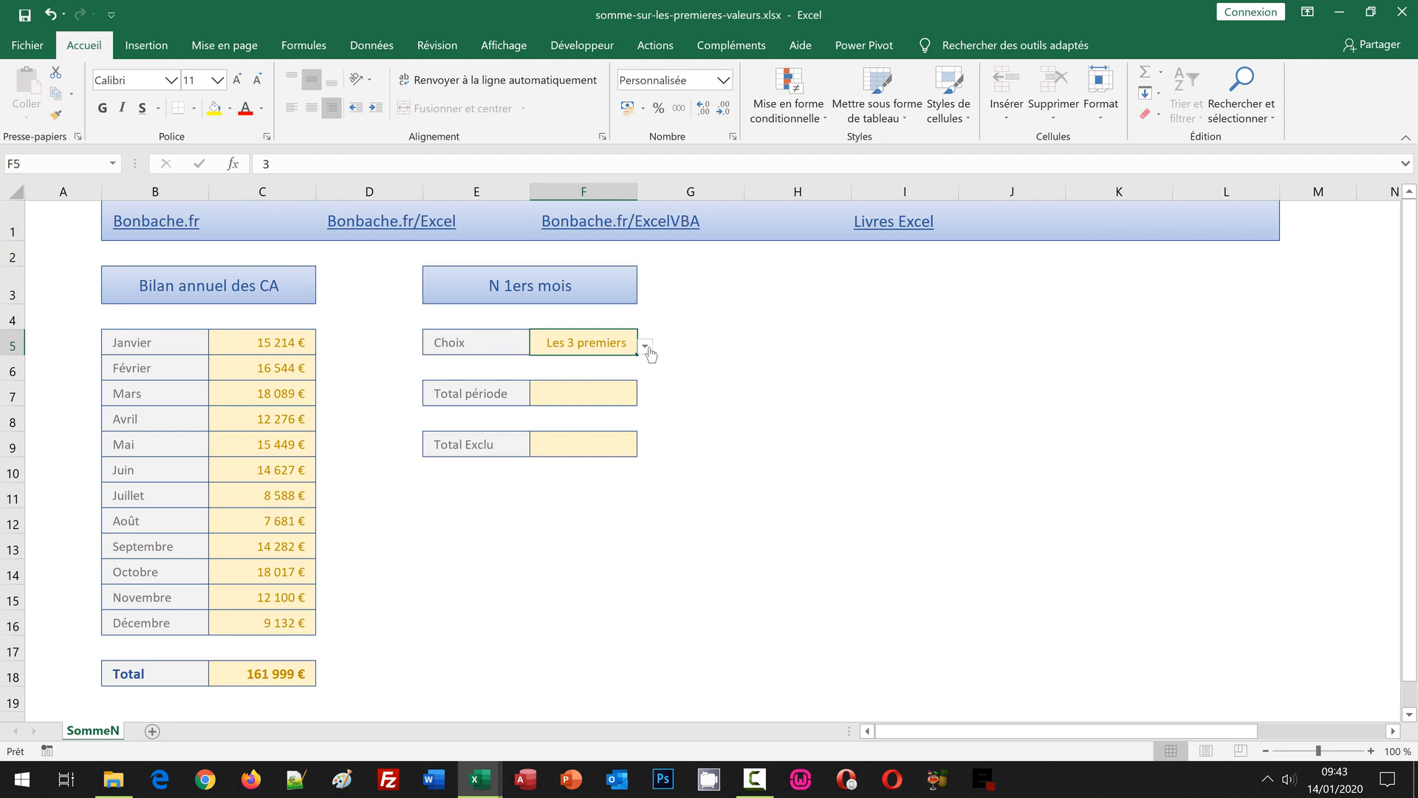
{"action": "left_click", "coordinate": [645, 347]}
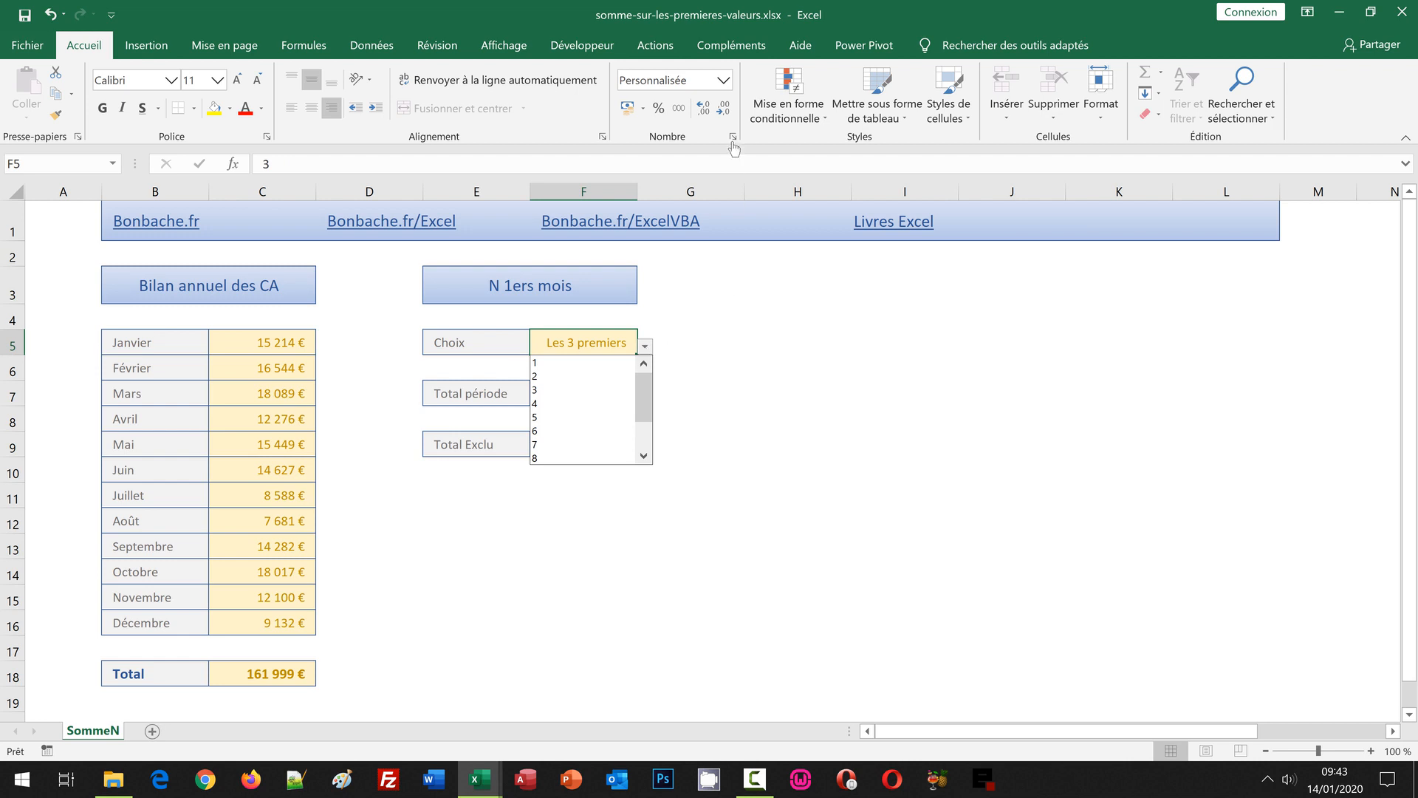
{"action": "left_click", "coordinate": [724, 83]}
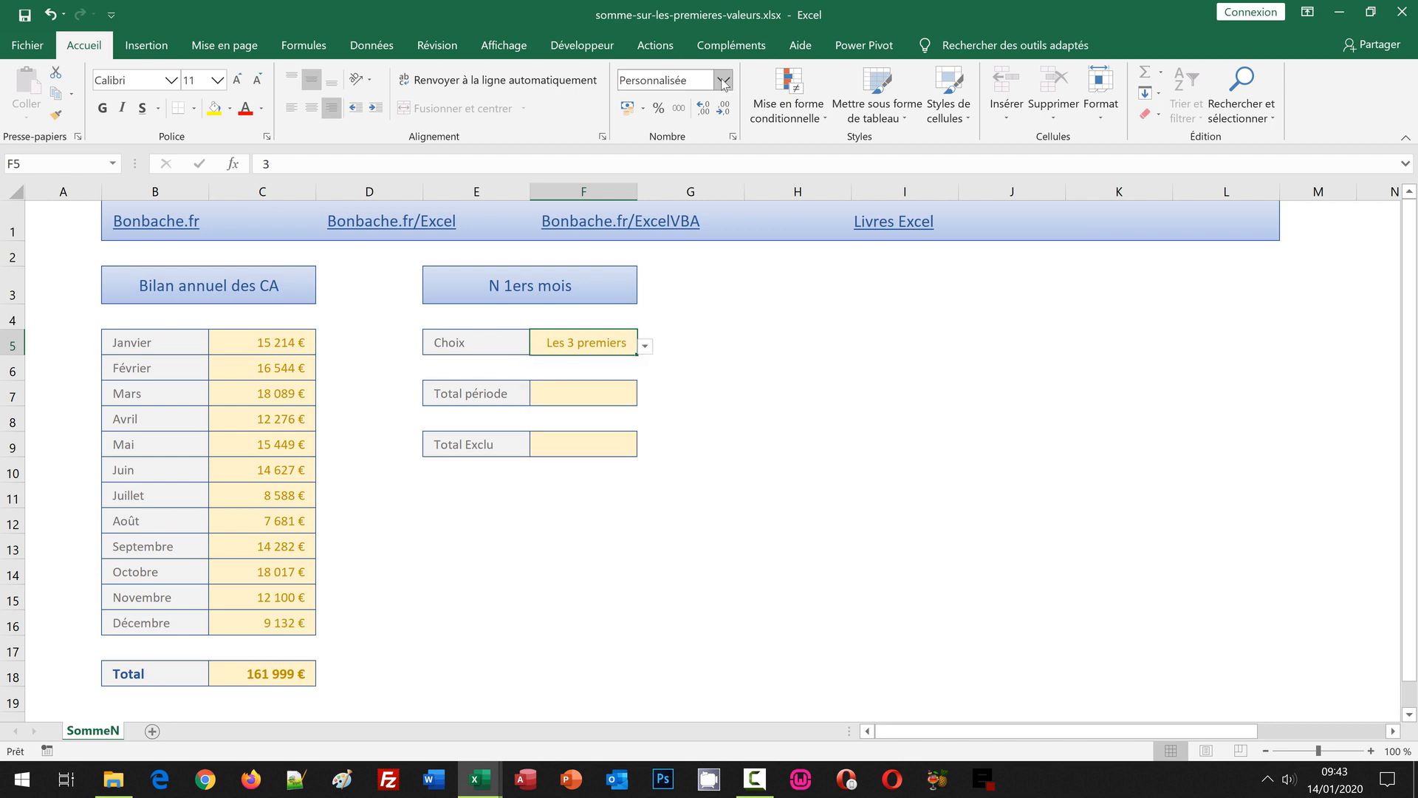
{"action": "left_click", "coordinate": [723, 81]}
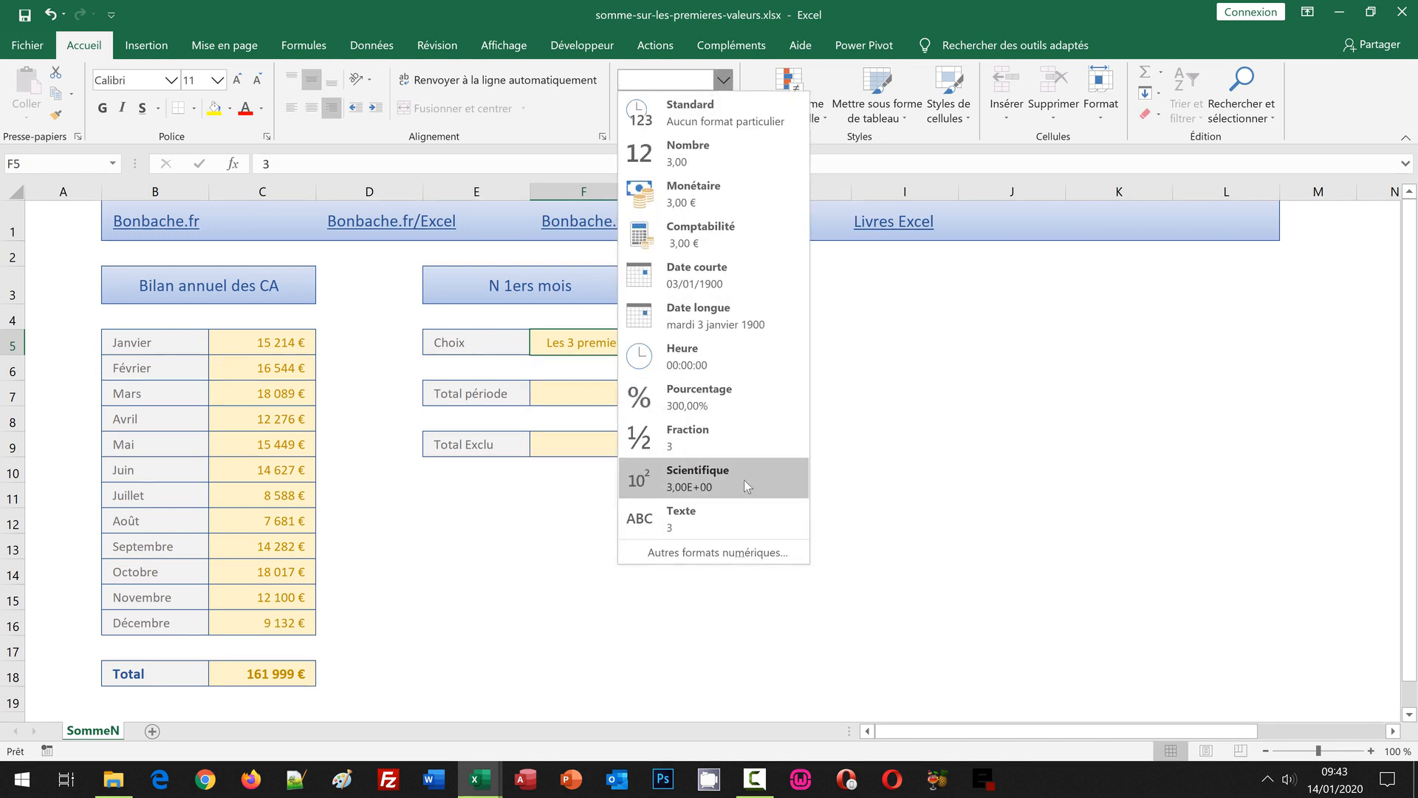
{"action": "left_click", "coordinate": [743, 559]}
{"action": "left_click_drag", "start_coordinate": [646, 260], "coordinate": [535, 25]}
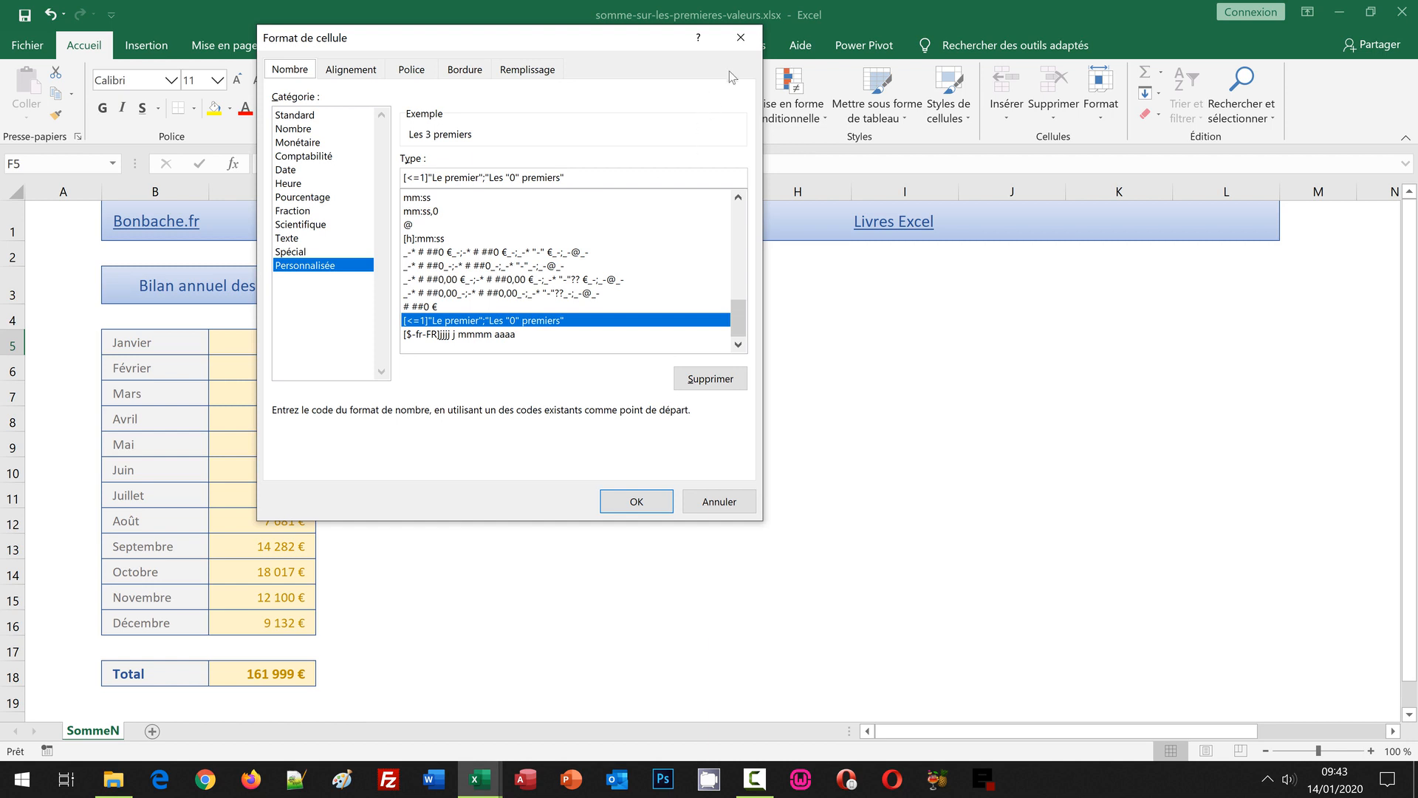
{"action": "left_click", "coordinate": [740, 41]}
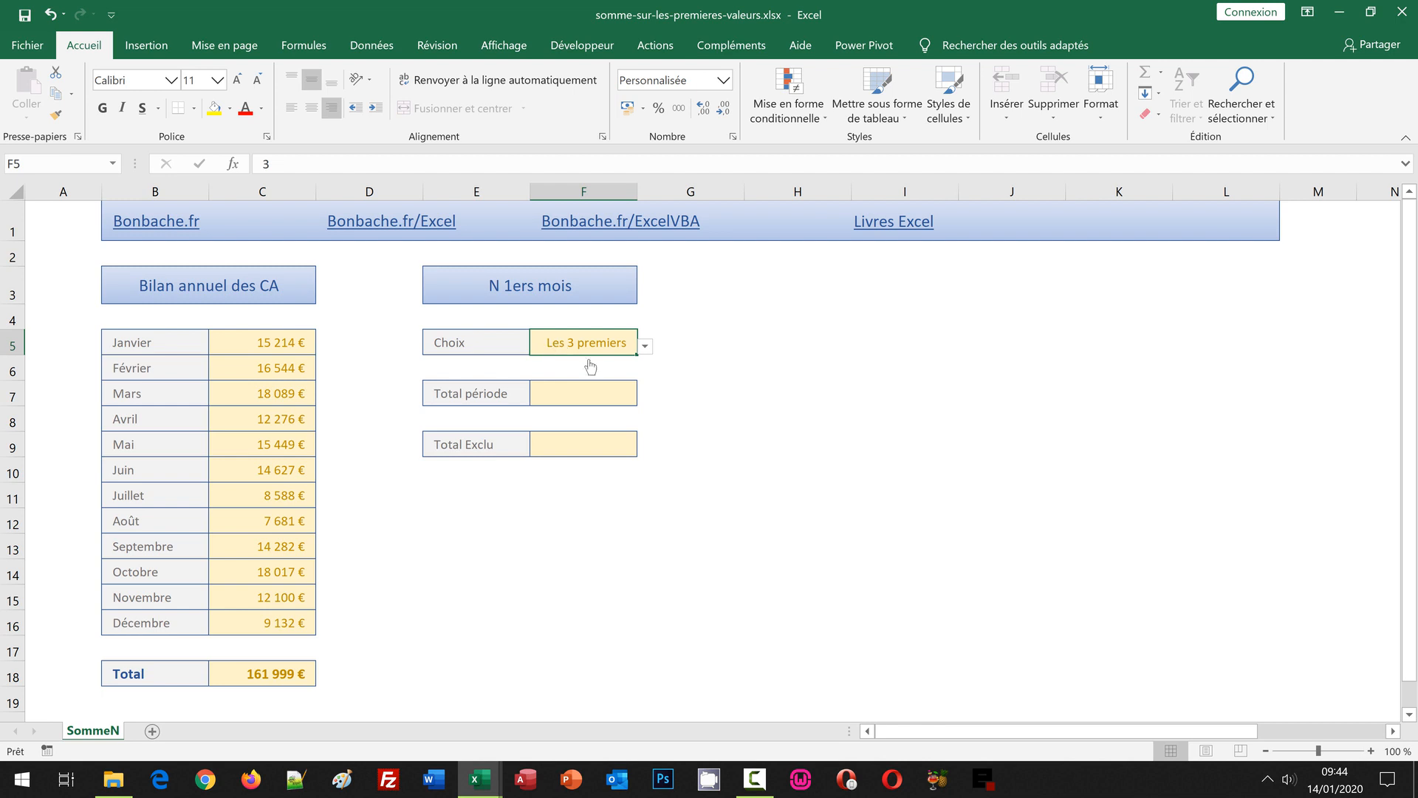
Step: Begin a formula in the Total période cell F7 with the Decaler function nested inside Somme
{"action": "left_click", "coordinate": [585, 400]}
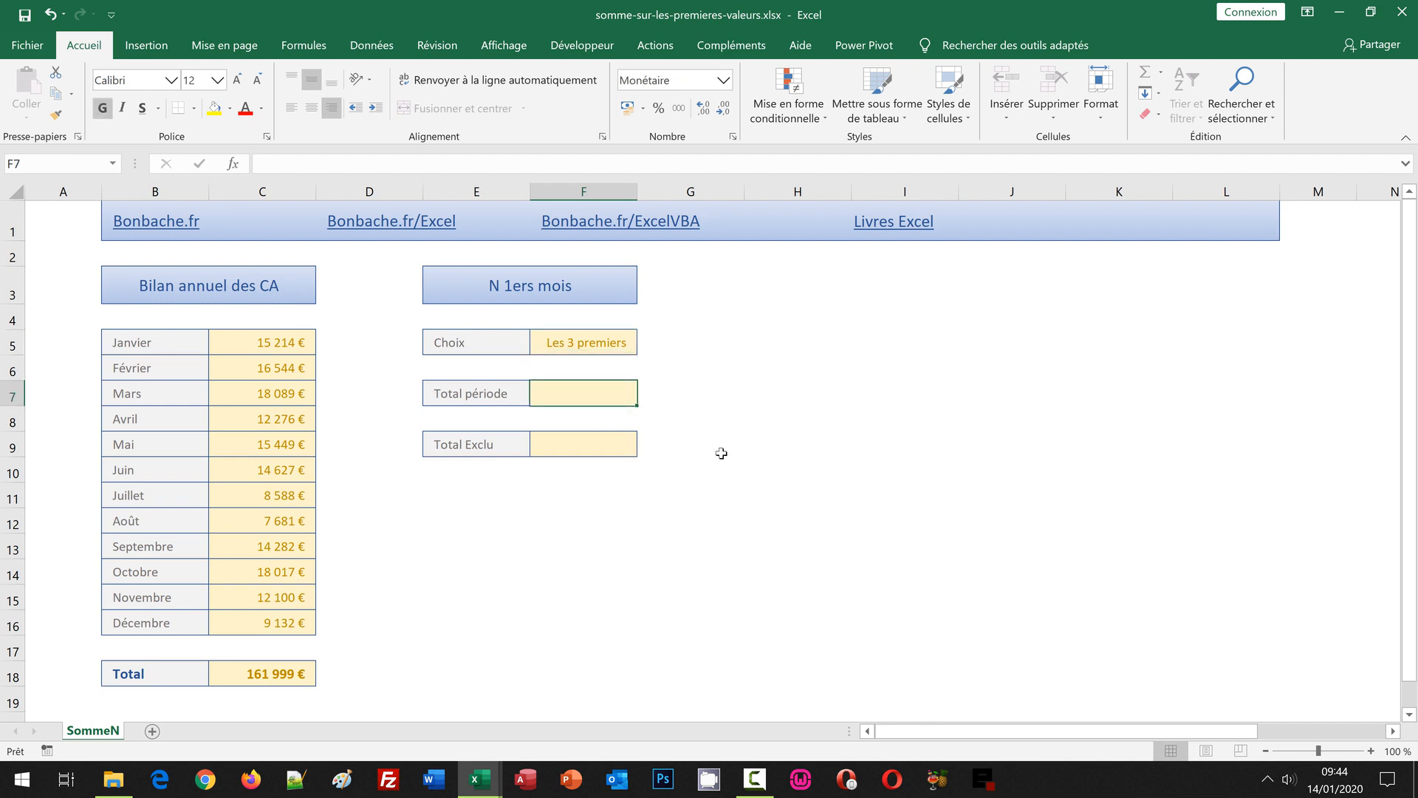
{"action": "type", "text": "="}
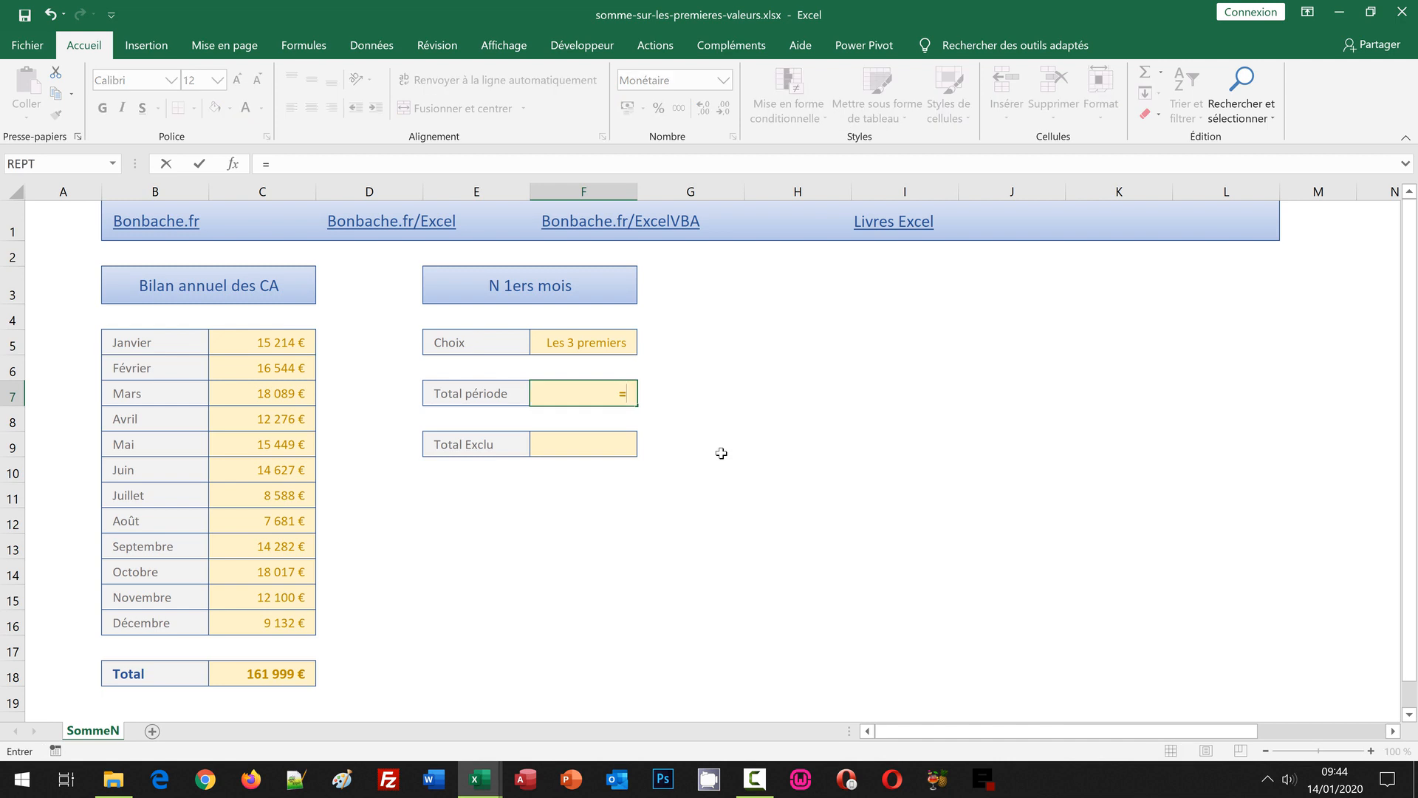
{"action": "type", "text": "Somme"}
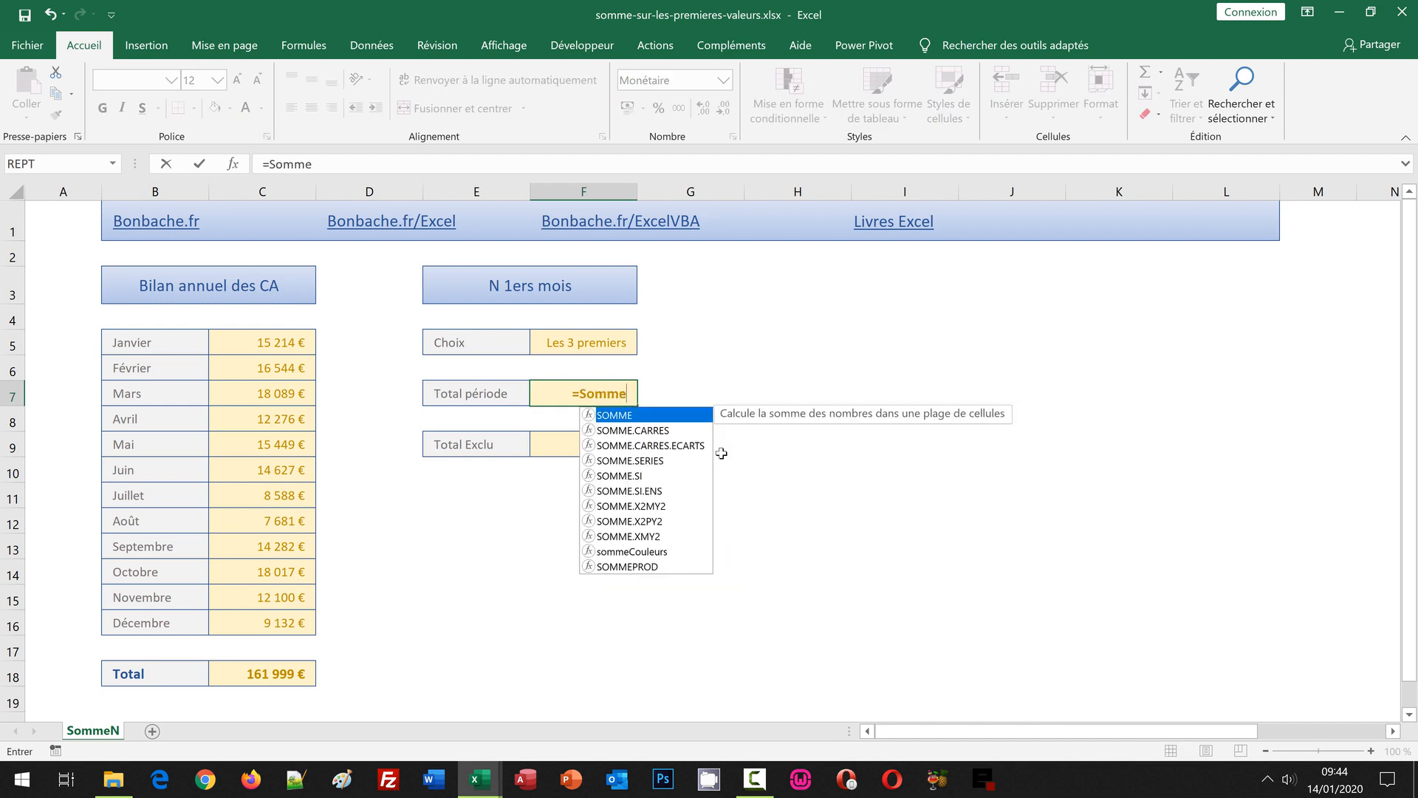
{"action": "type", "text": "("}
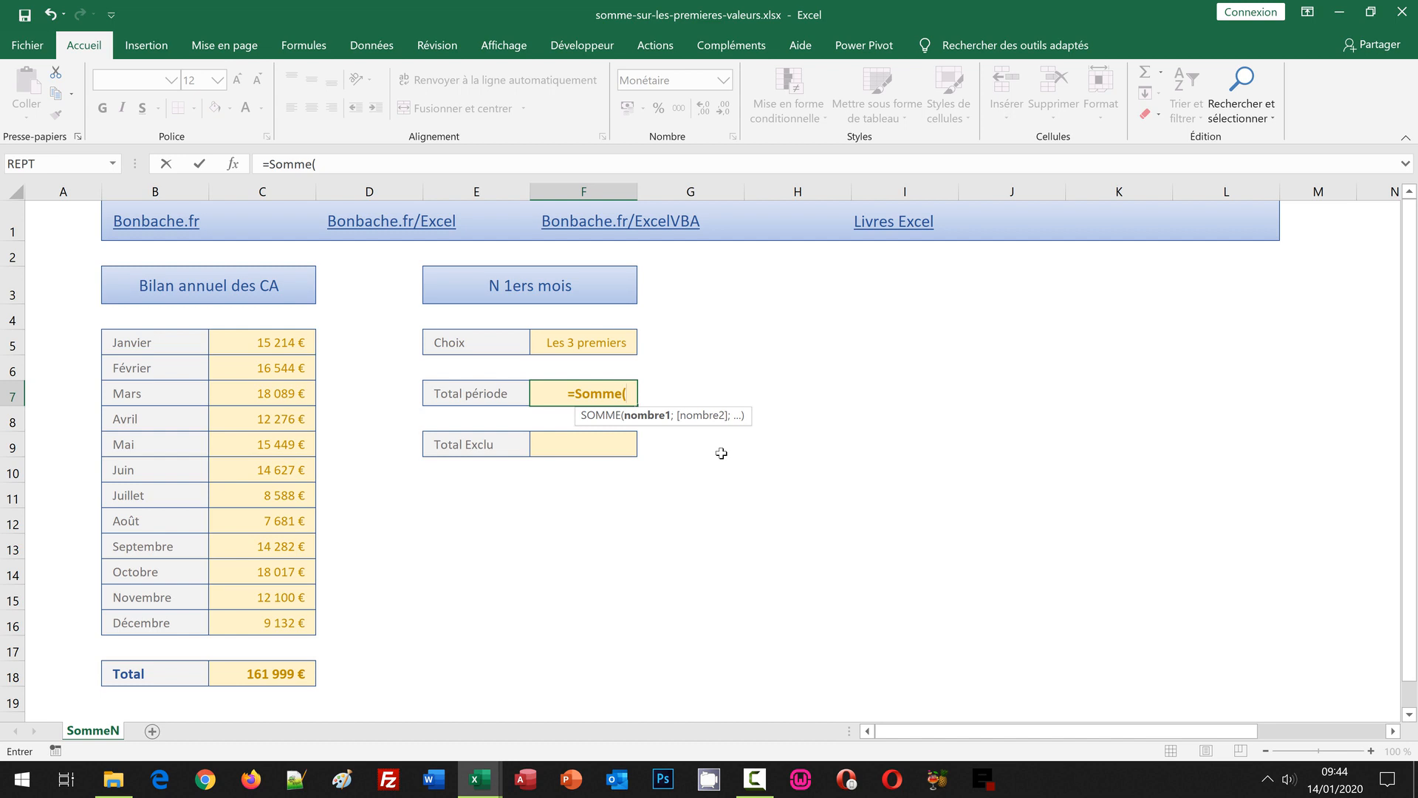
{"action": "type", "text": "De"}
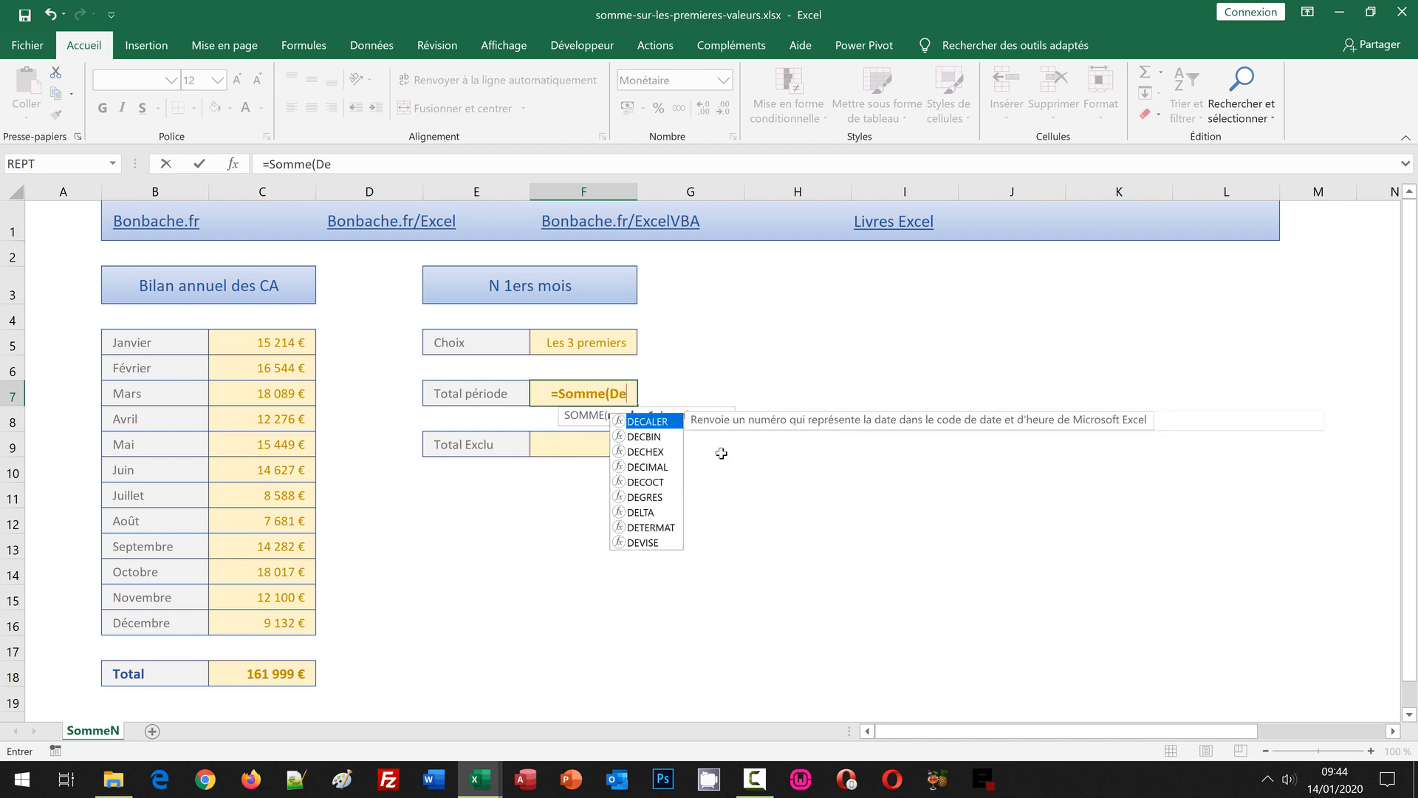
{"action": "type", "text": "caler("}
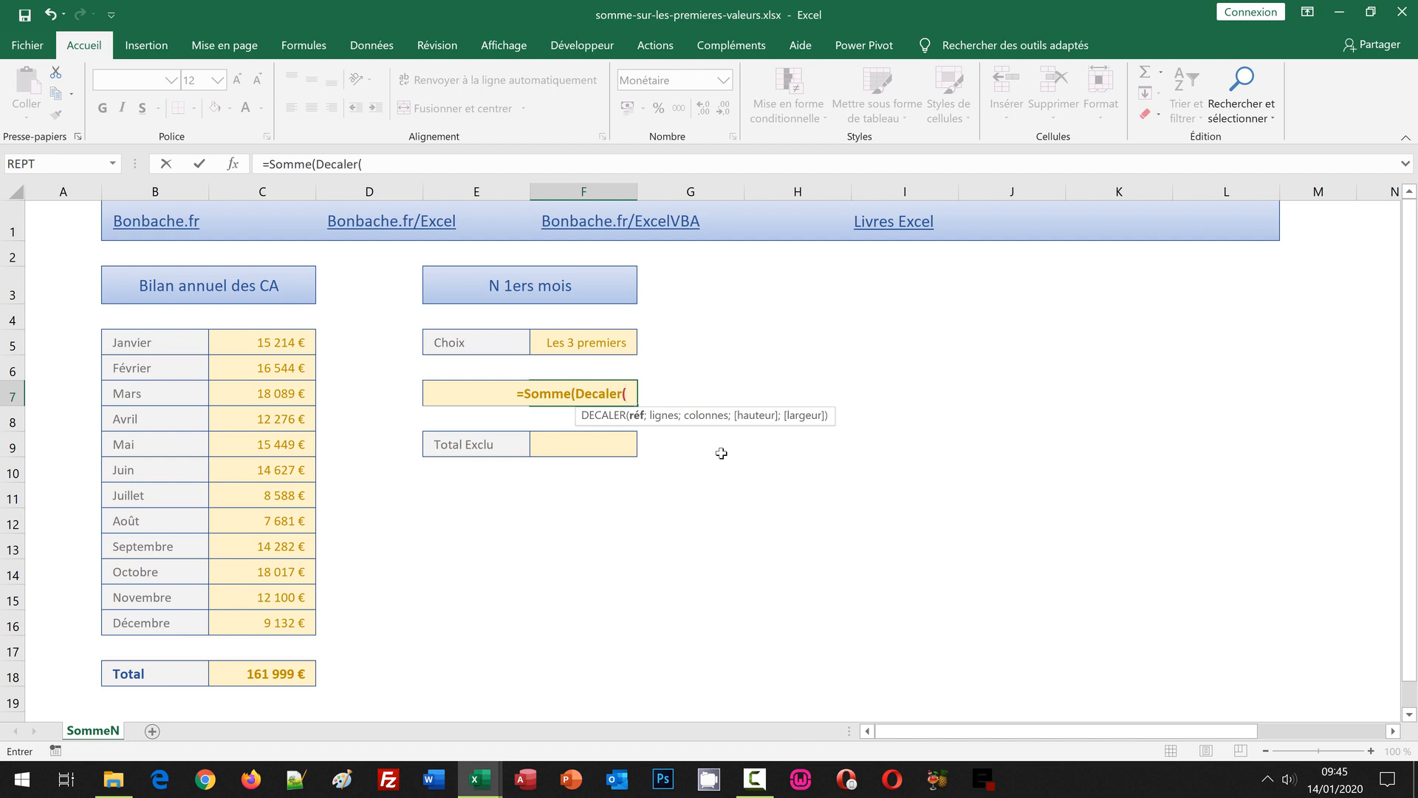
Step: Complete the Total période formula in F7 as =Somme(Decaler(C5;0;0;F5)), with the Choix cell as the height, and validate it
{"action": "left_click", "coordinate": [287, 343]}
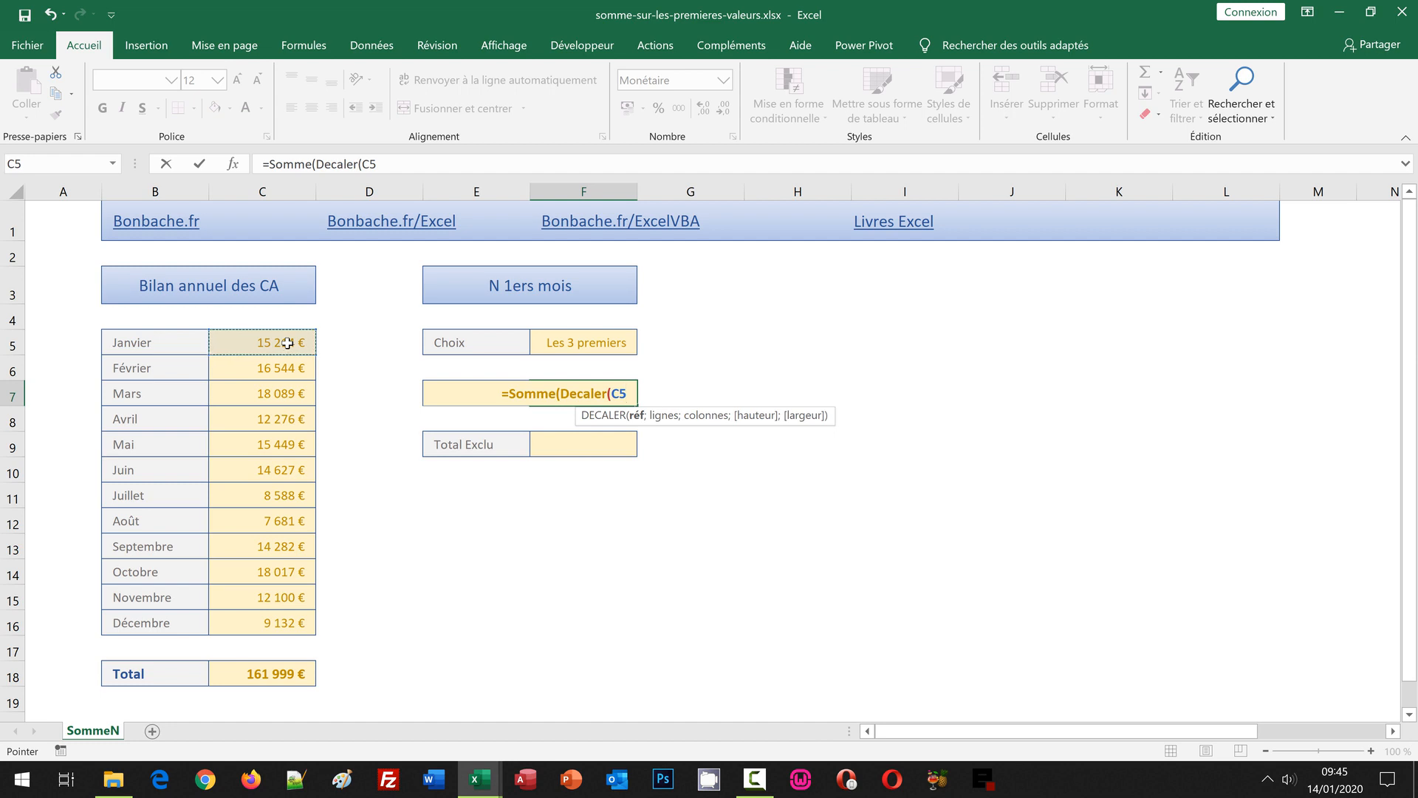
{"action": "type", "text": ";"}
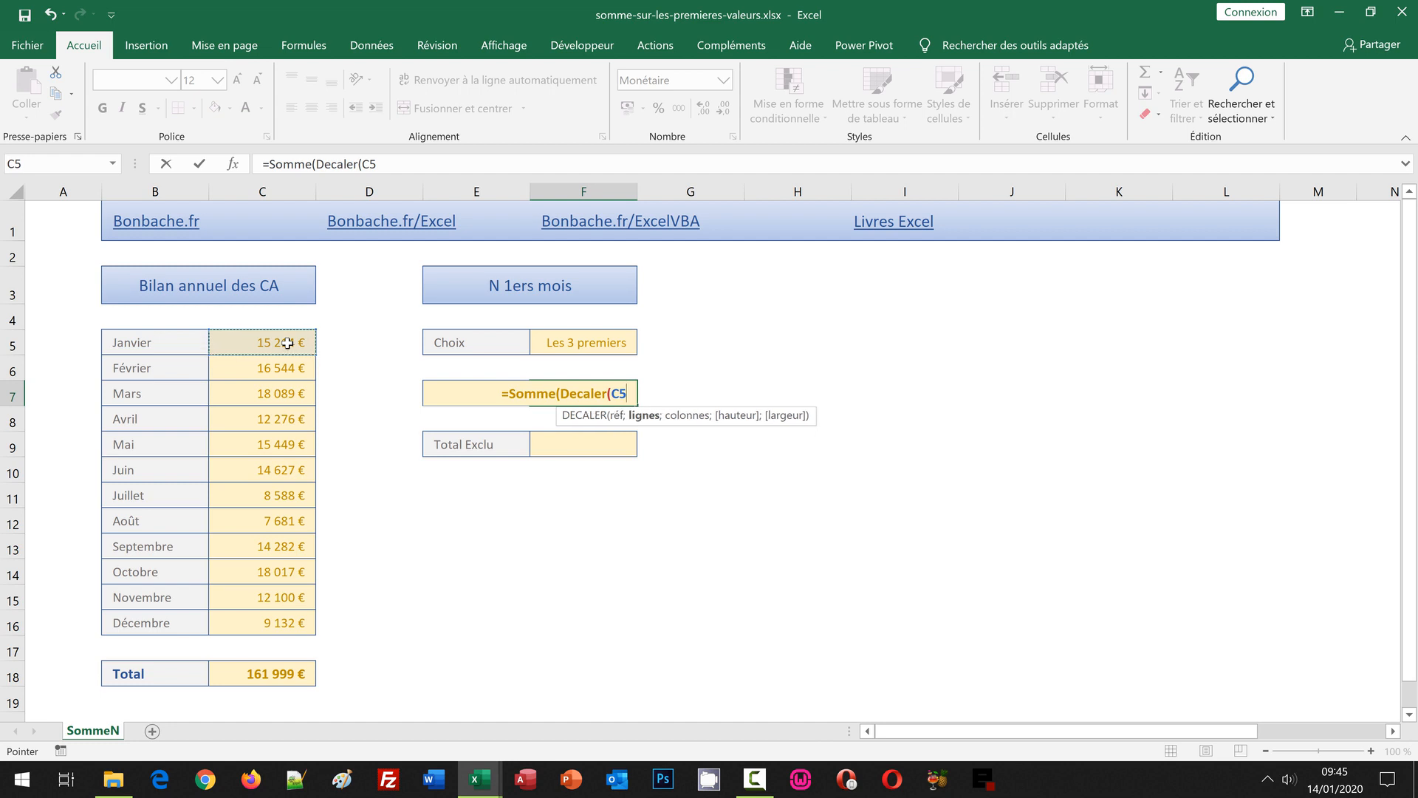
{"action": "type", "text": "0"}
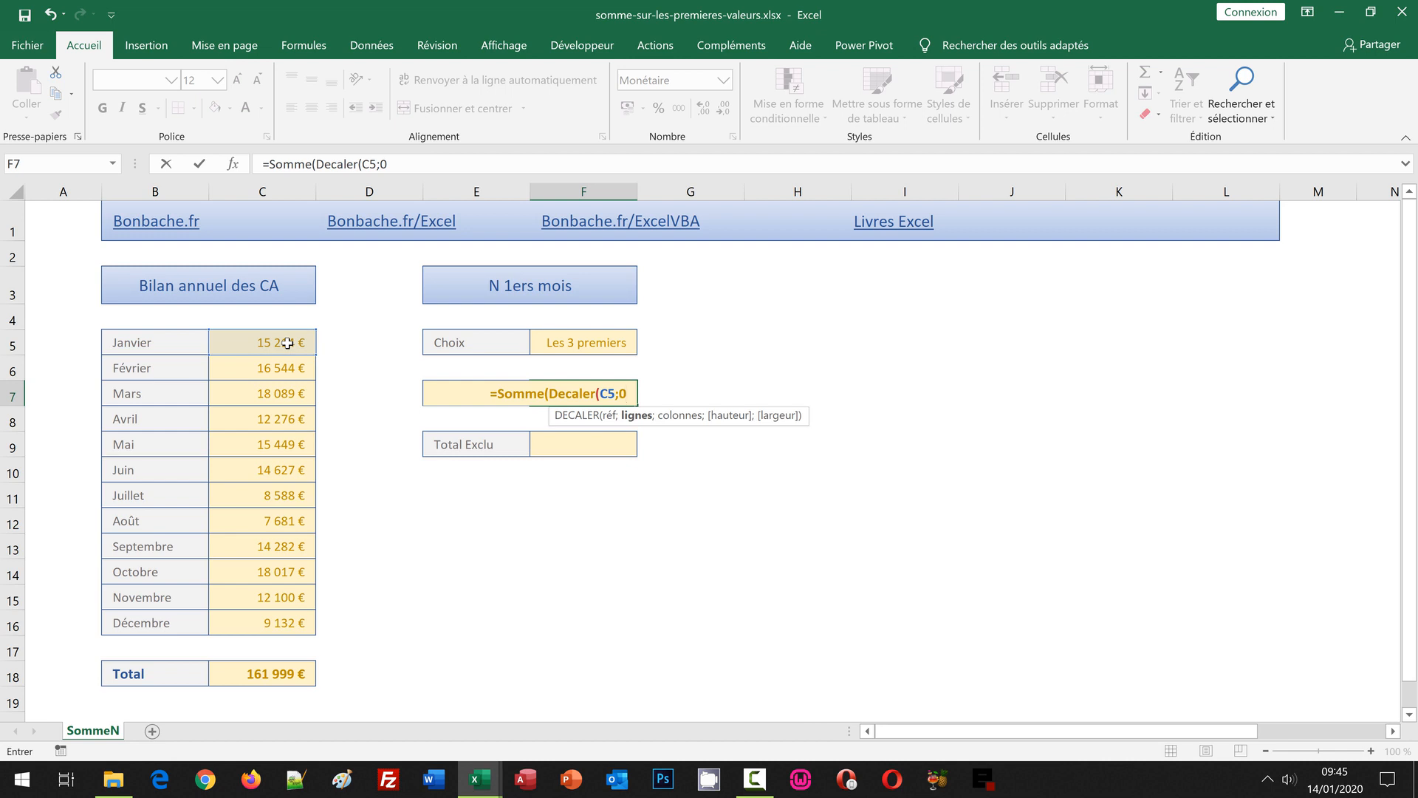
{"action": "type", "text": ";0"}
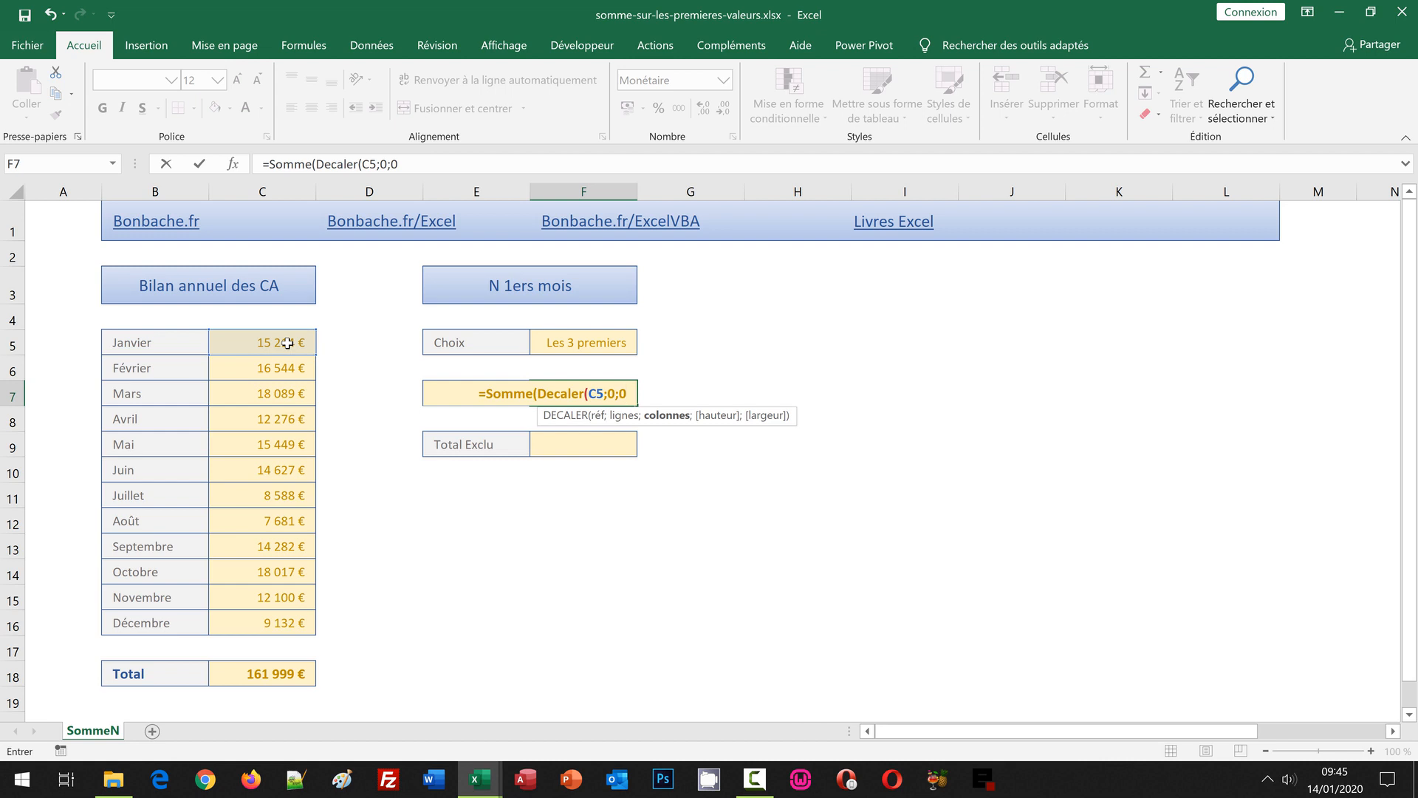
{"action": "type", "text": ";"}
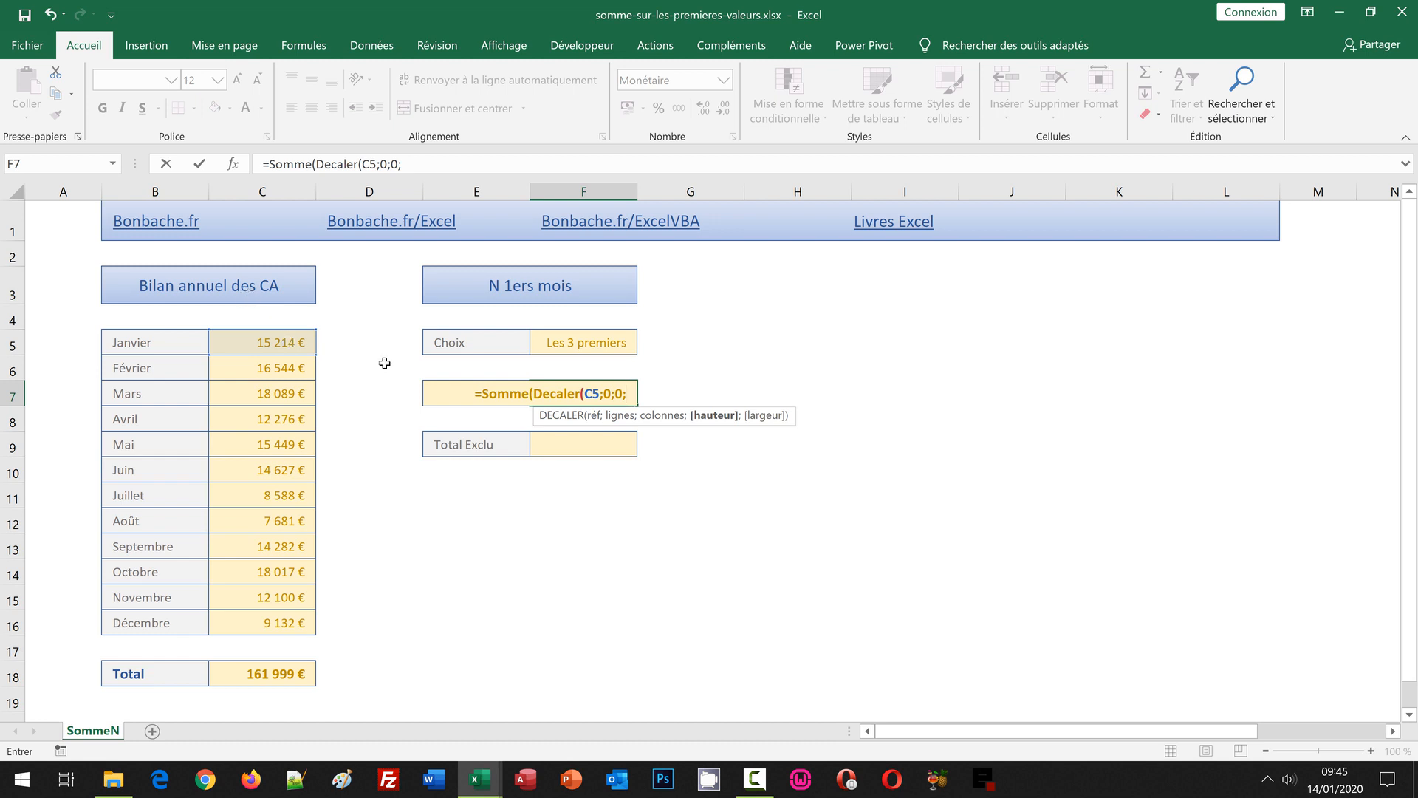
{"action": "left_click", "coordinate": [591, 344]}
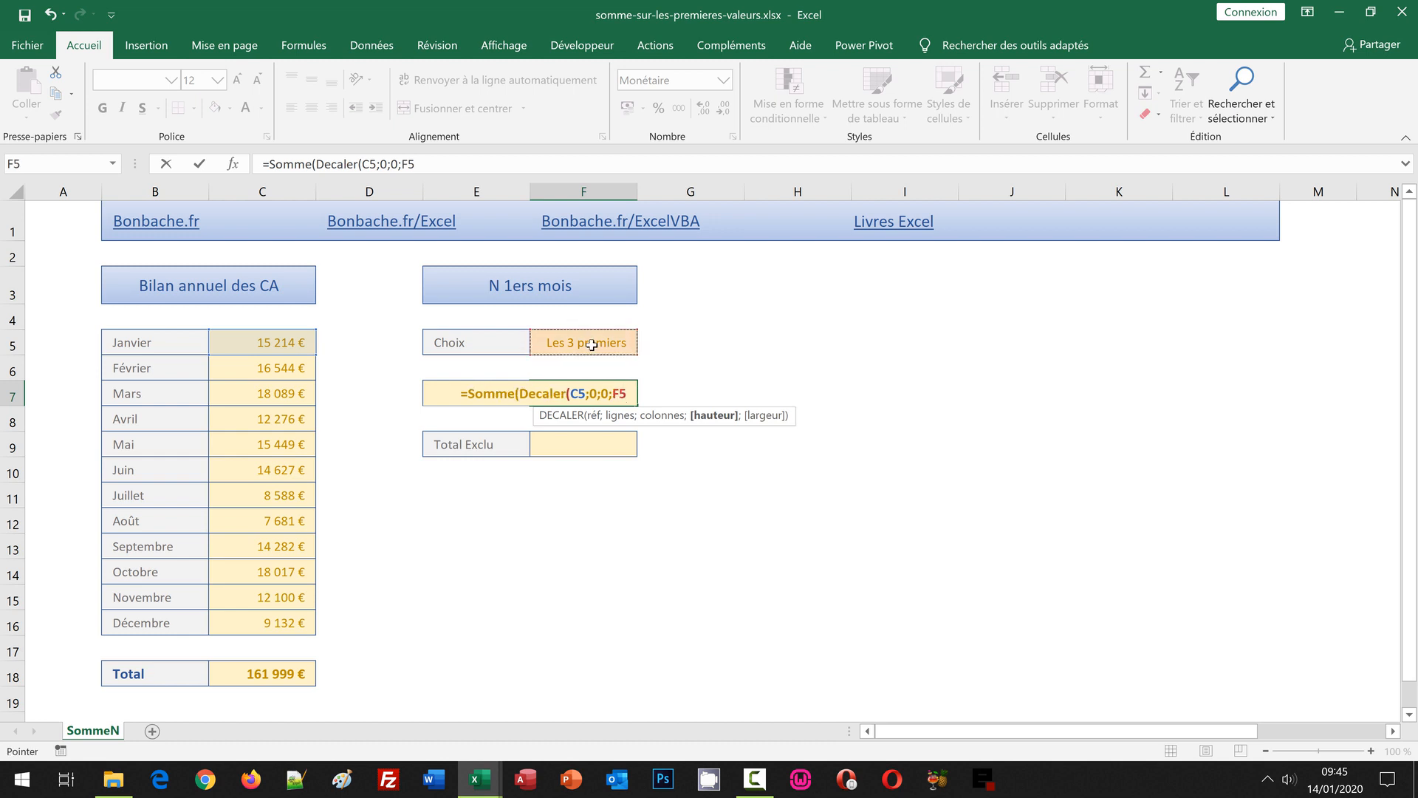
{"action": "type", "text": ")"}
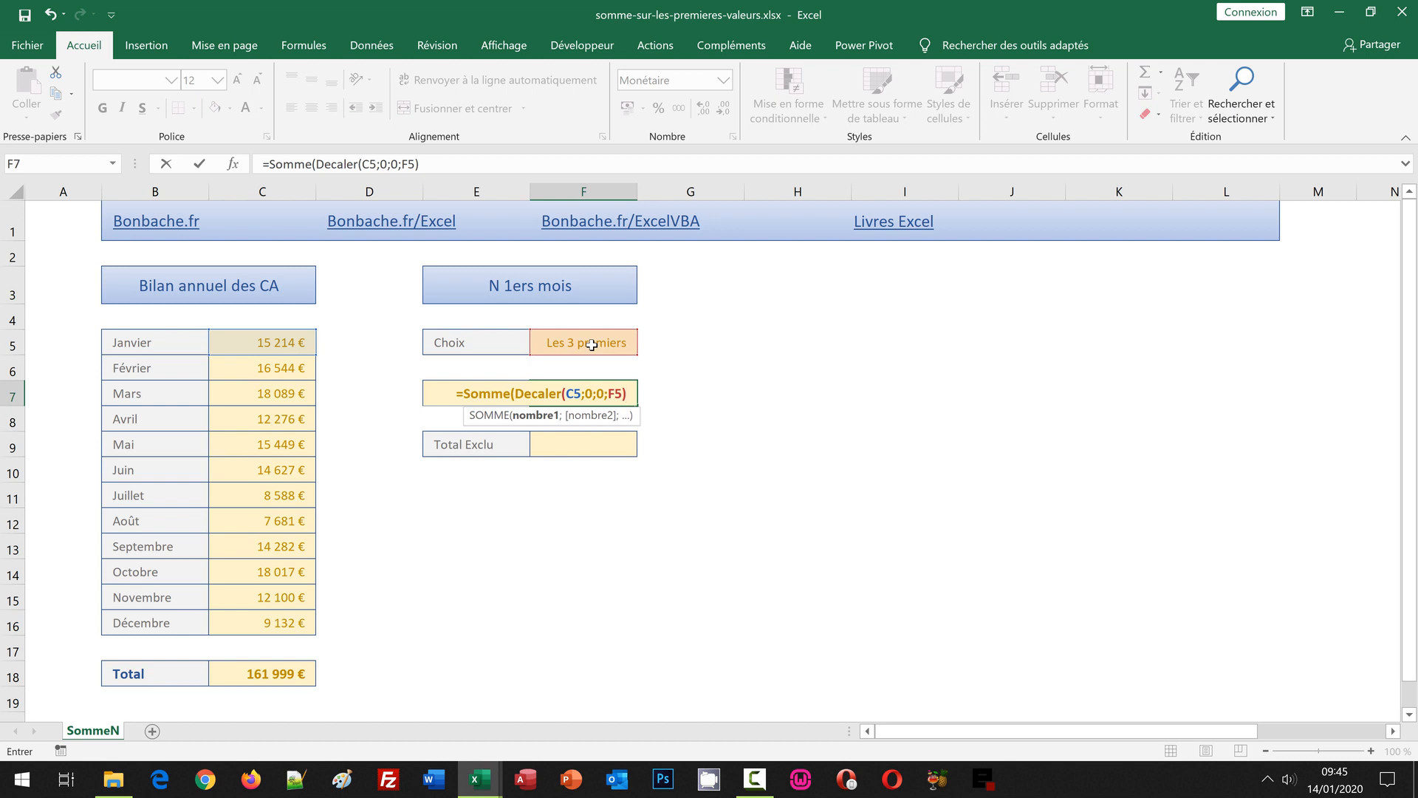
{"action": "type", "text": ")"}
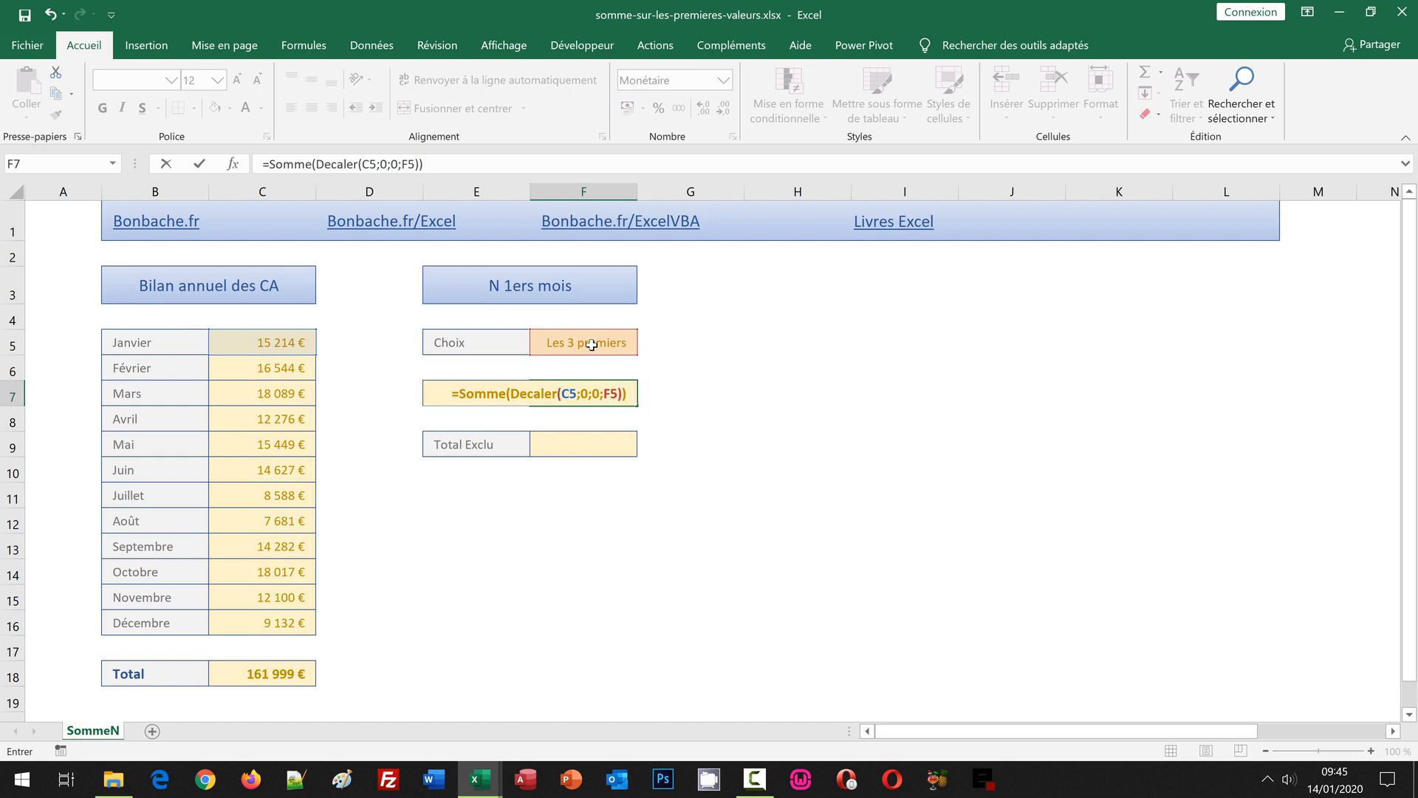
{"action": "key", "text": "Return"}
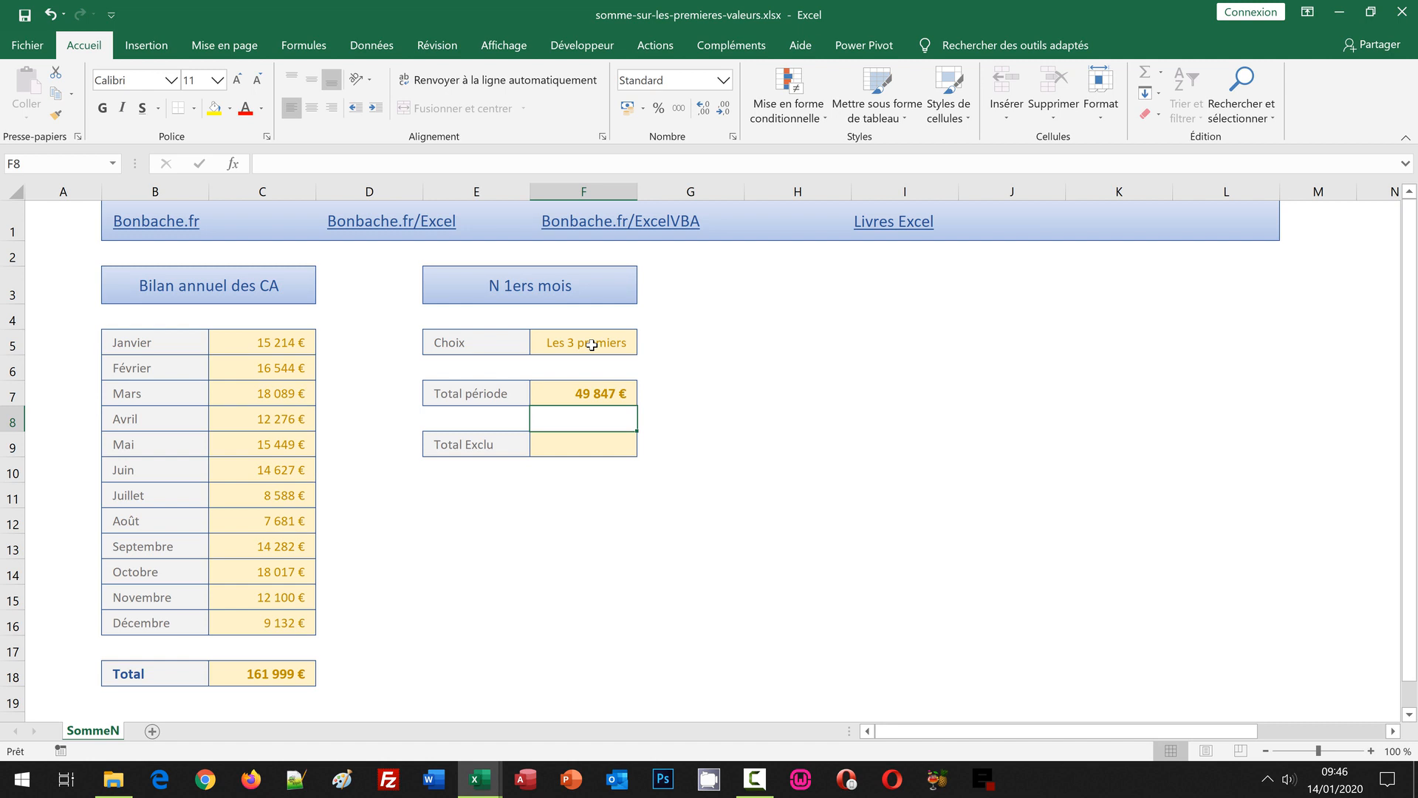
Step: Set the Choix cell to 6 and select the Janvier to Juin revenues to check their sum against Total période
{"action": "left_click", "coordinate": [593, 345]}
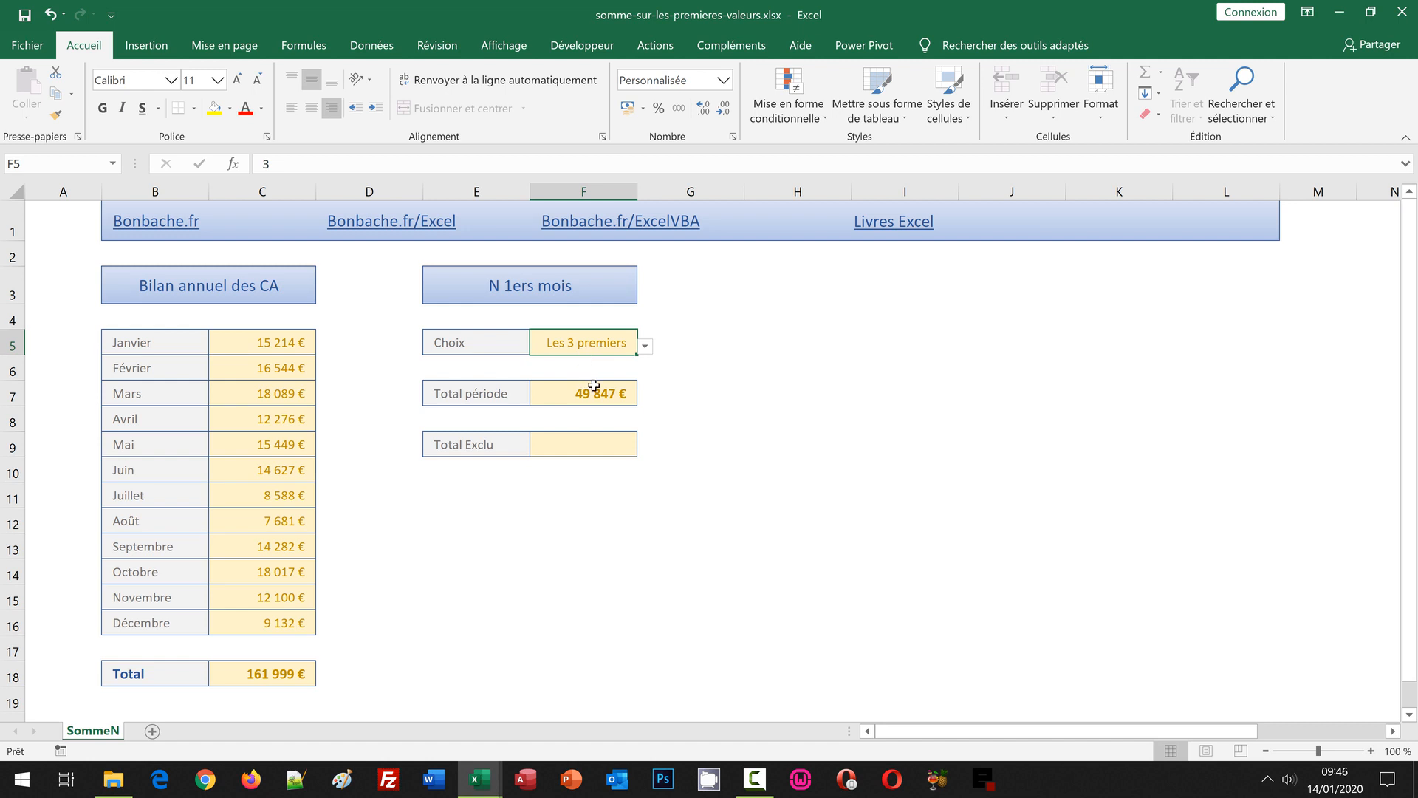
{"action": "left_click", "coordinate": [644, 347]}
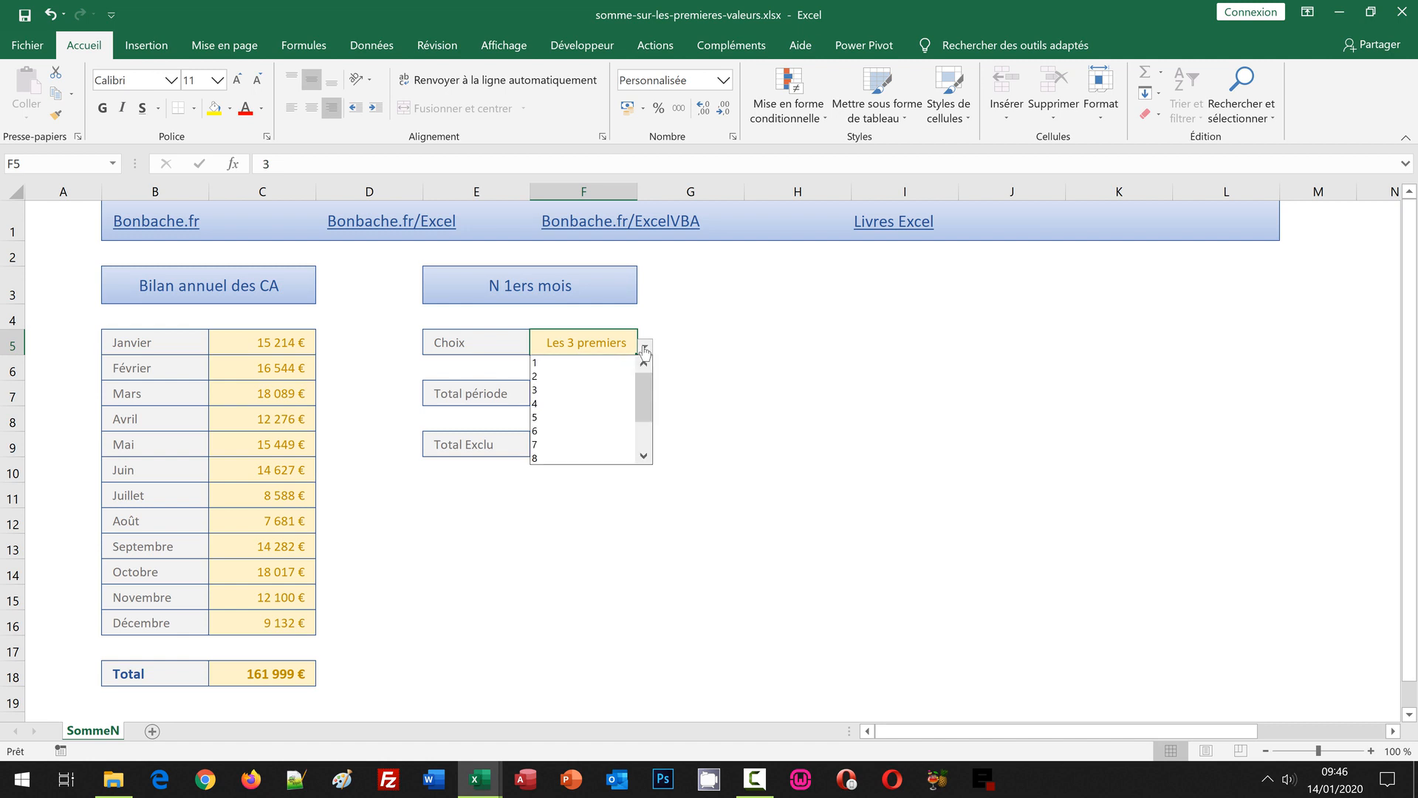
{"action": "left_click", "coordinate": [566, 431]}
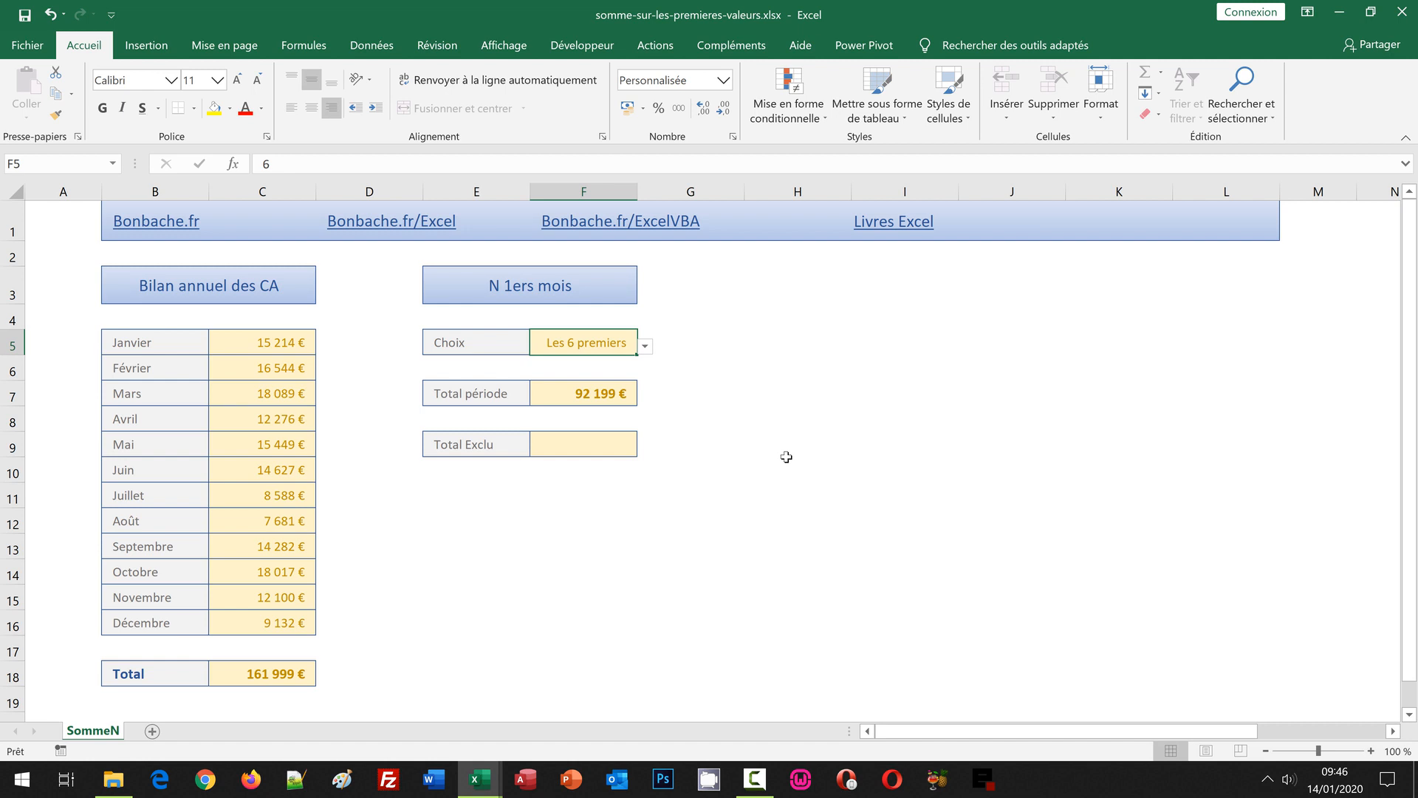
{"action": "left_click", "coordinate": [268, 346]}
{"action": "left_click_drag", "start_coordinate": [268, 346], "coordinate": [274, 464]}
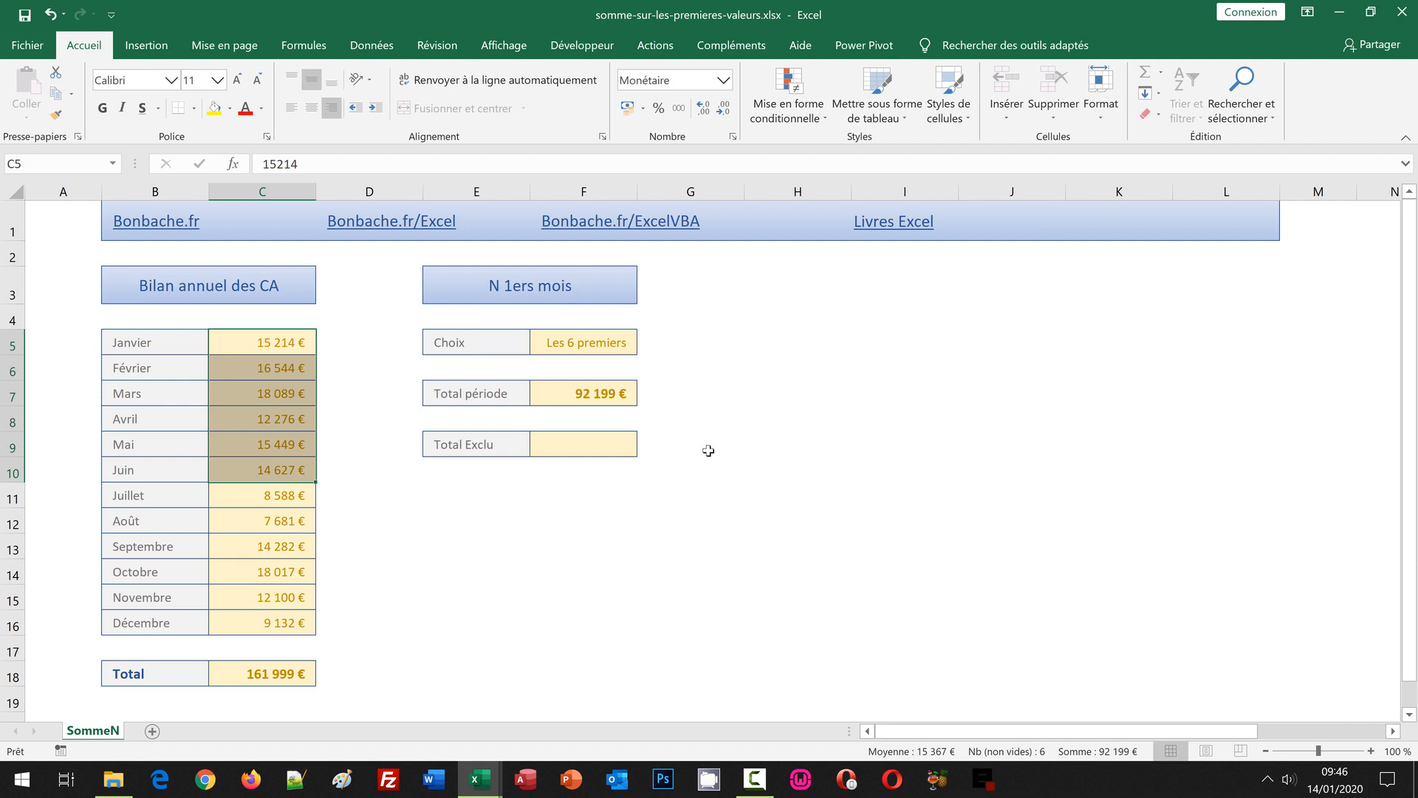
Step: Begin a formula in the Total Exclu cell F9 with Decaler nested inside Somme, itself nested inside SiErreur
{"action": "left_click", "coordinate": [581, 445]}
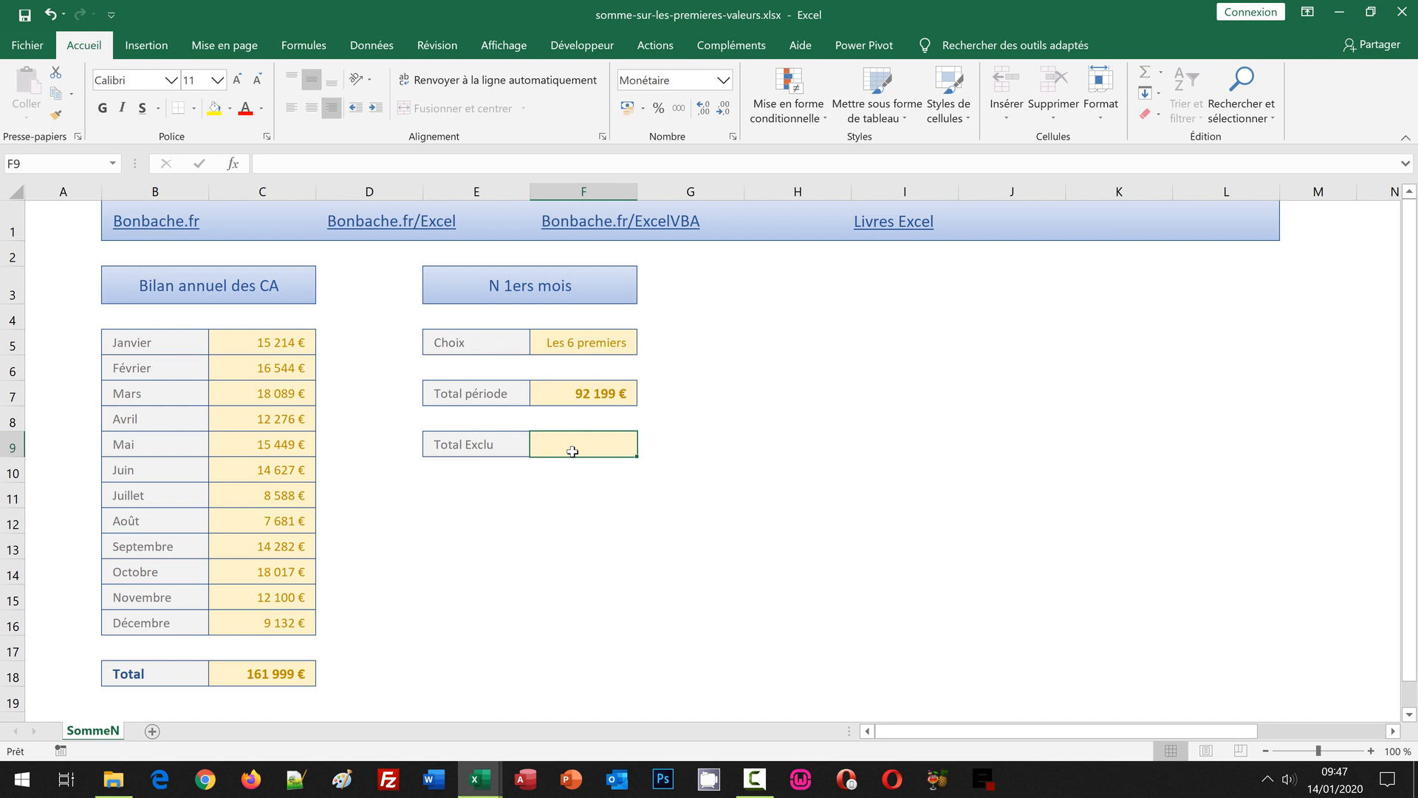
{"action": "type", "text": "="}
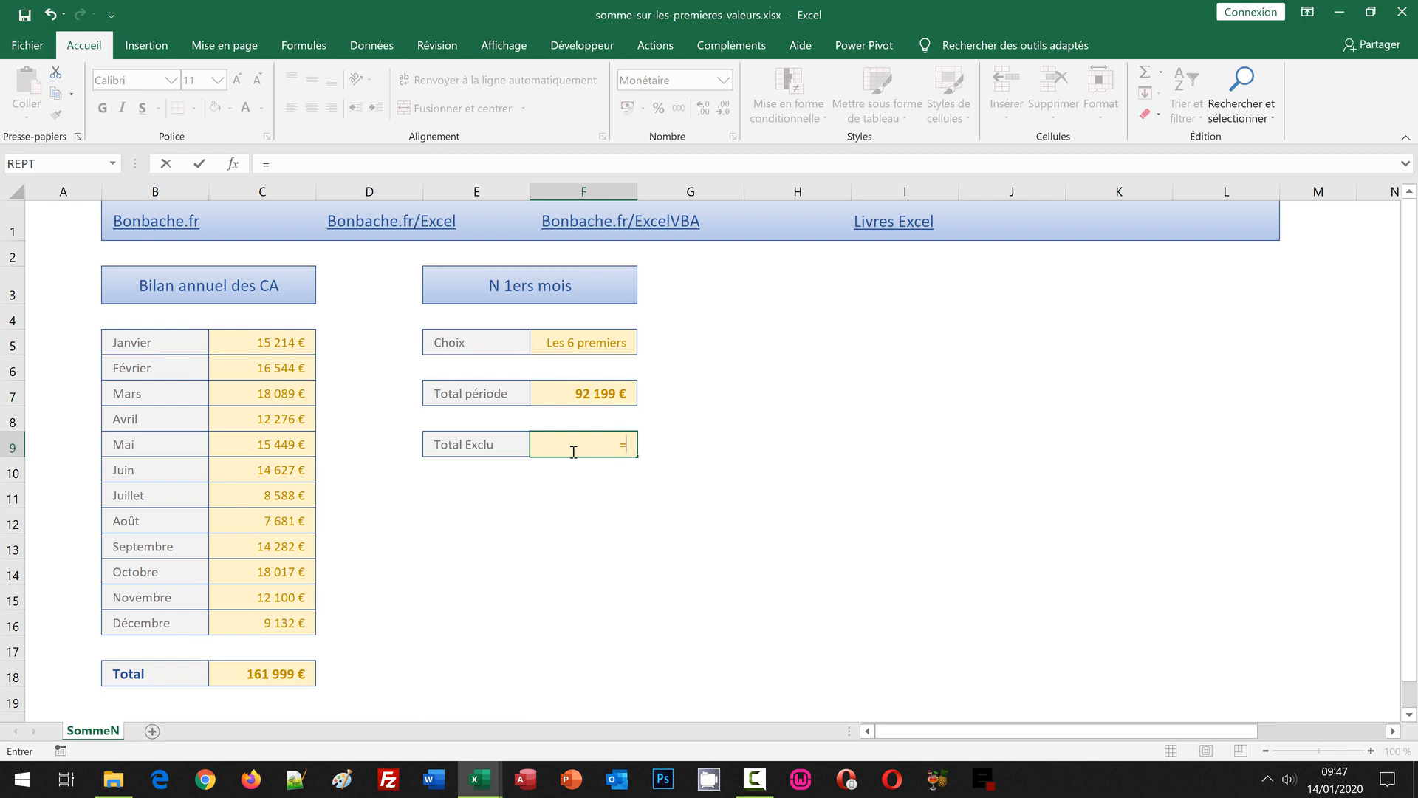
{"action": "type", "text": "Si"}
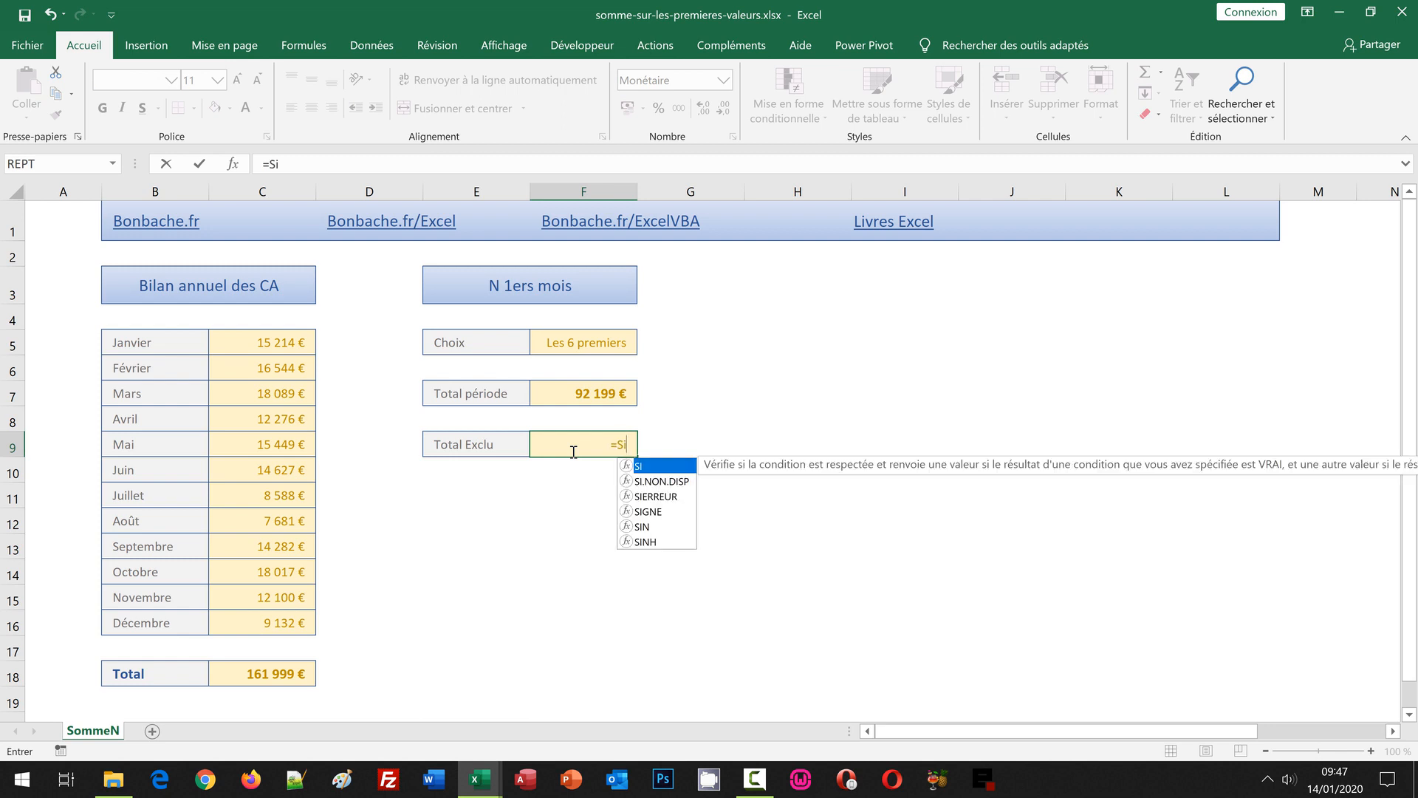
{"action": "type", "text": "Erreur("}
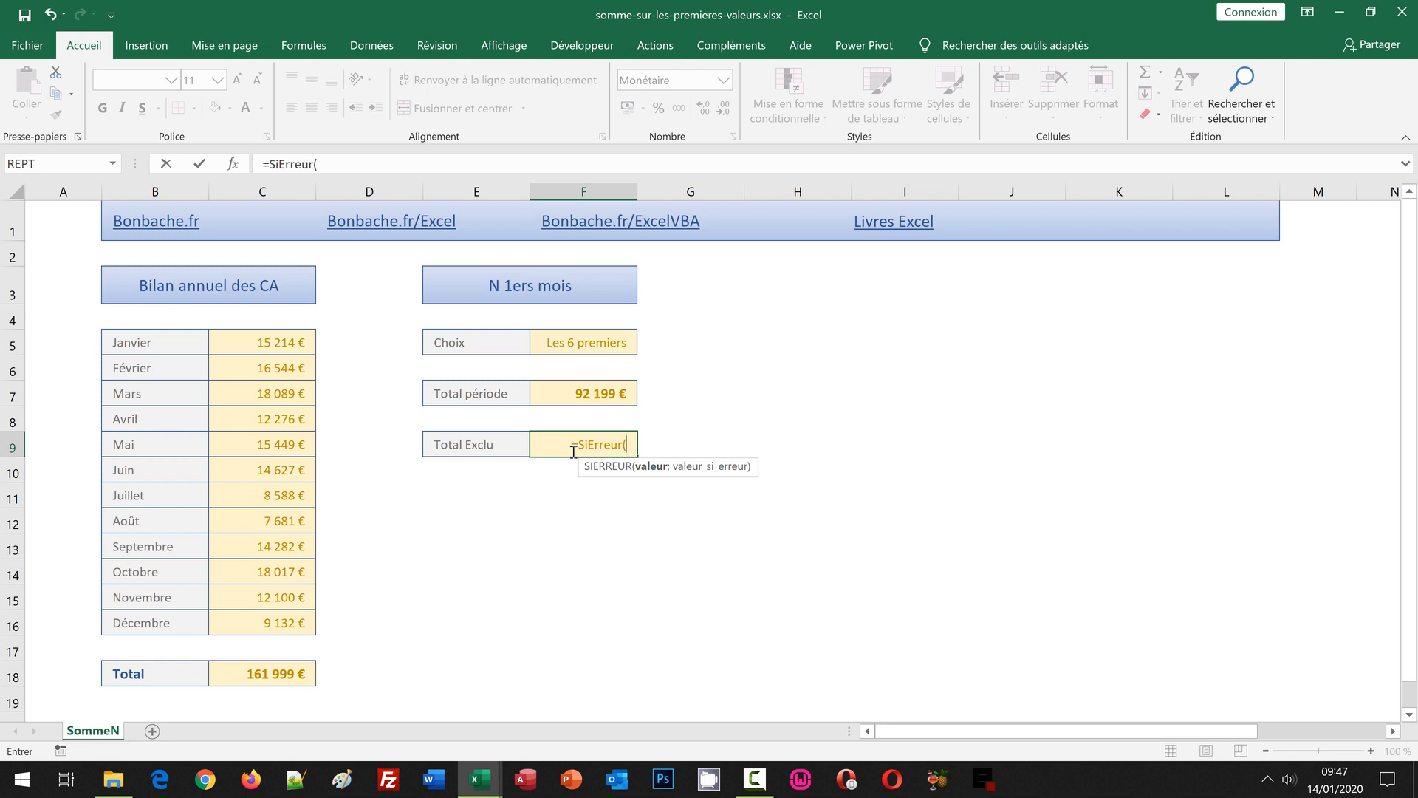
{"action": "type", "text": "Somme("}
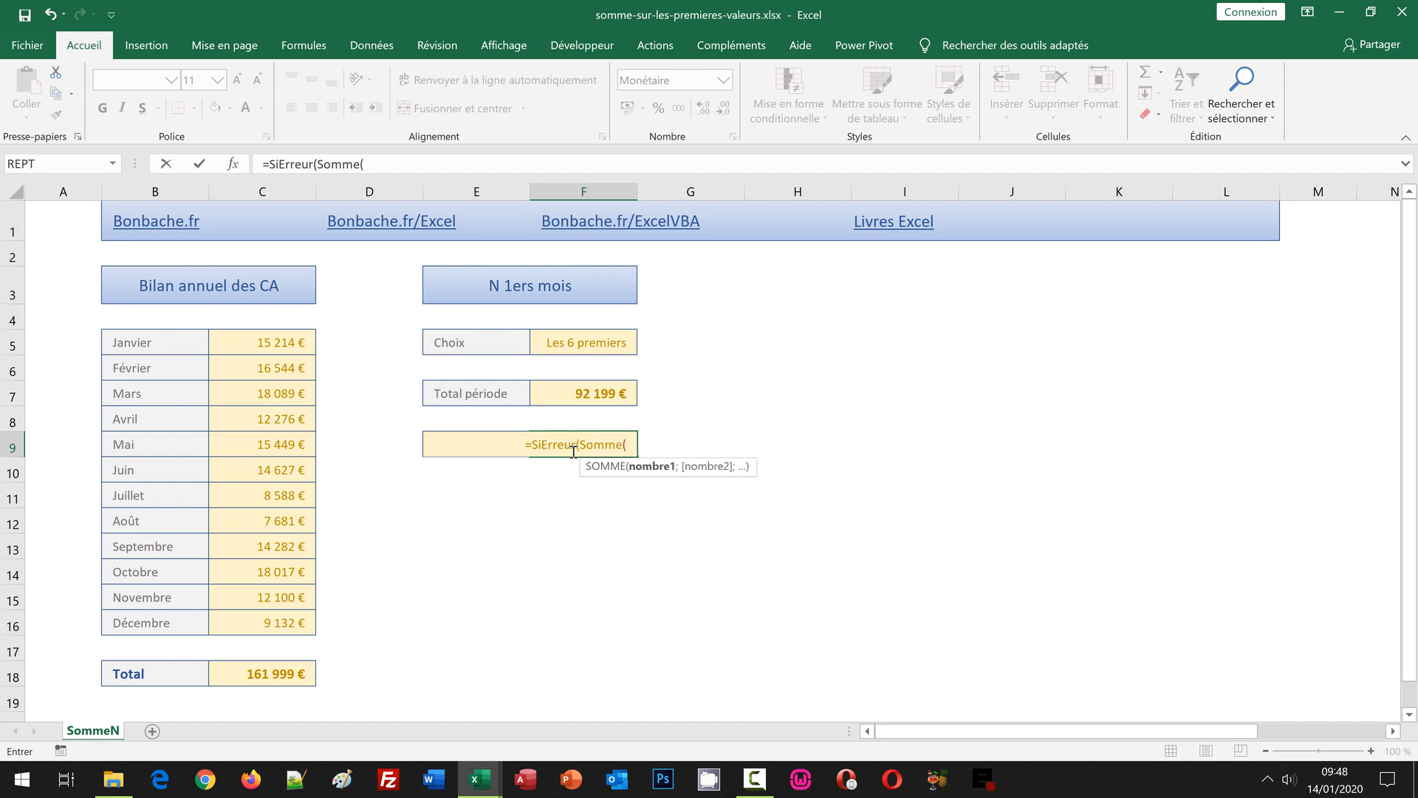
{"action": "type", "text": "Deca"}
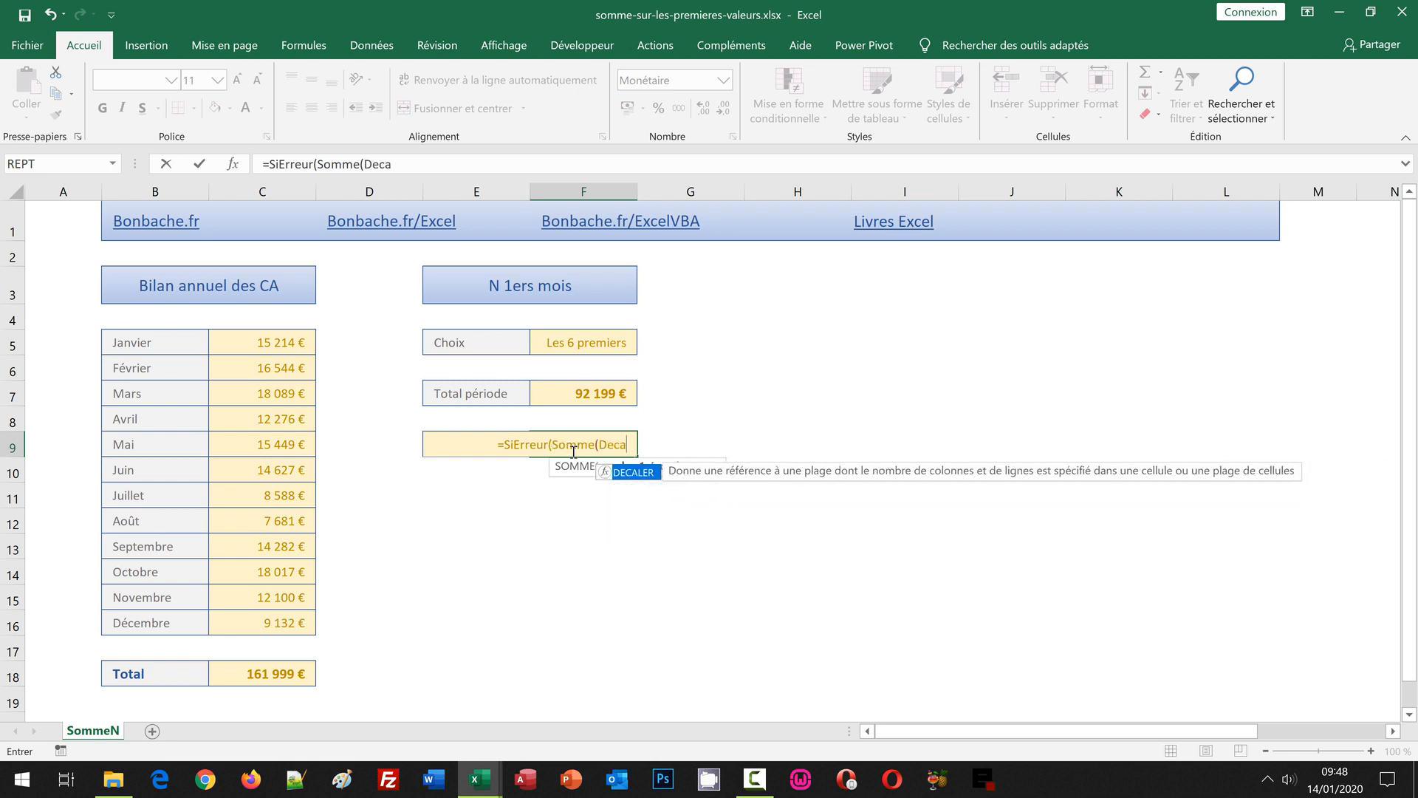
{"action": "type", "text": "ler("}
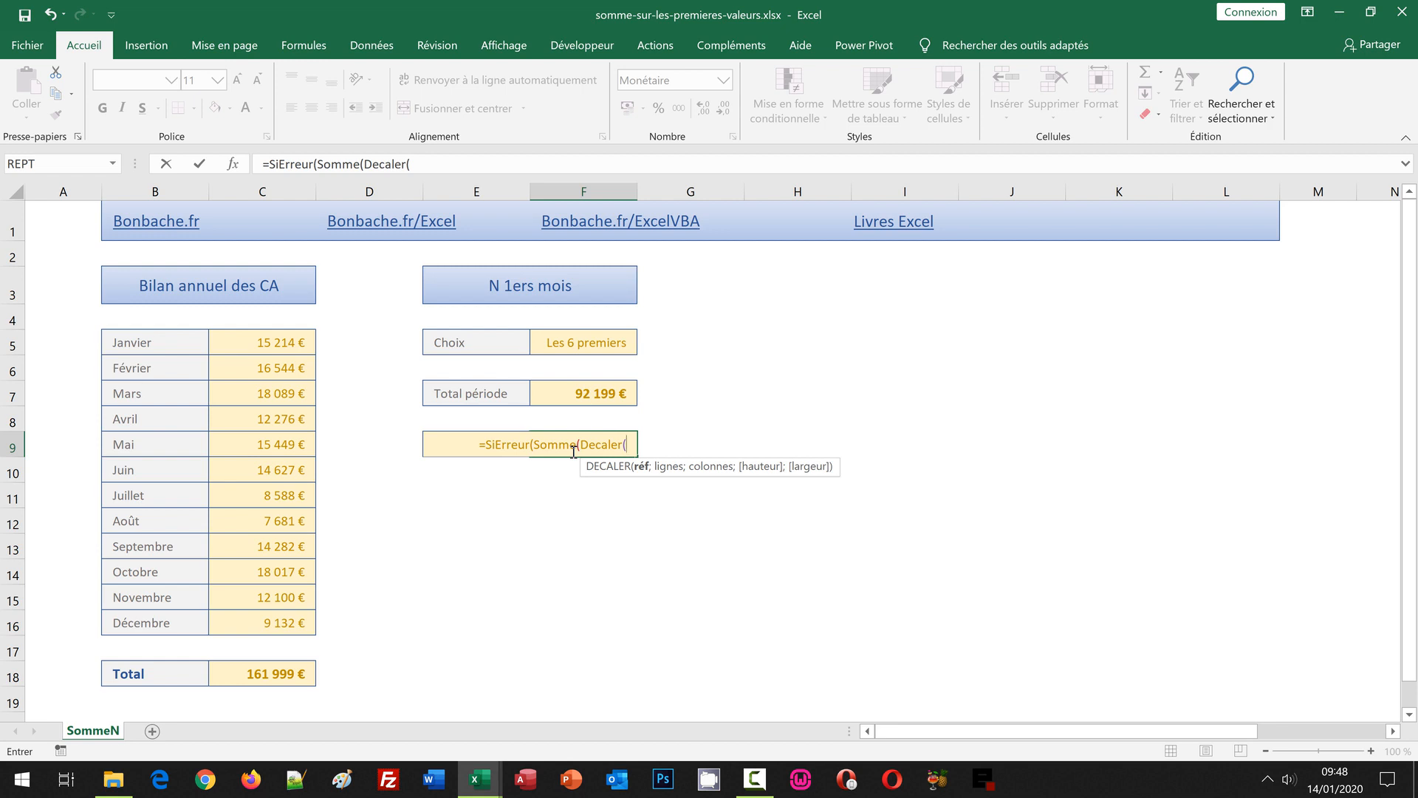
Step: Give Decaler the arguments C5;F5;0;12-F5 in the Total Exclu formula and close the Decaler and Somme functions
{"action": "left_click", "coordinate": [264, 342]}
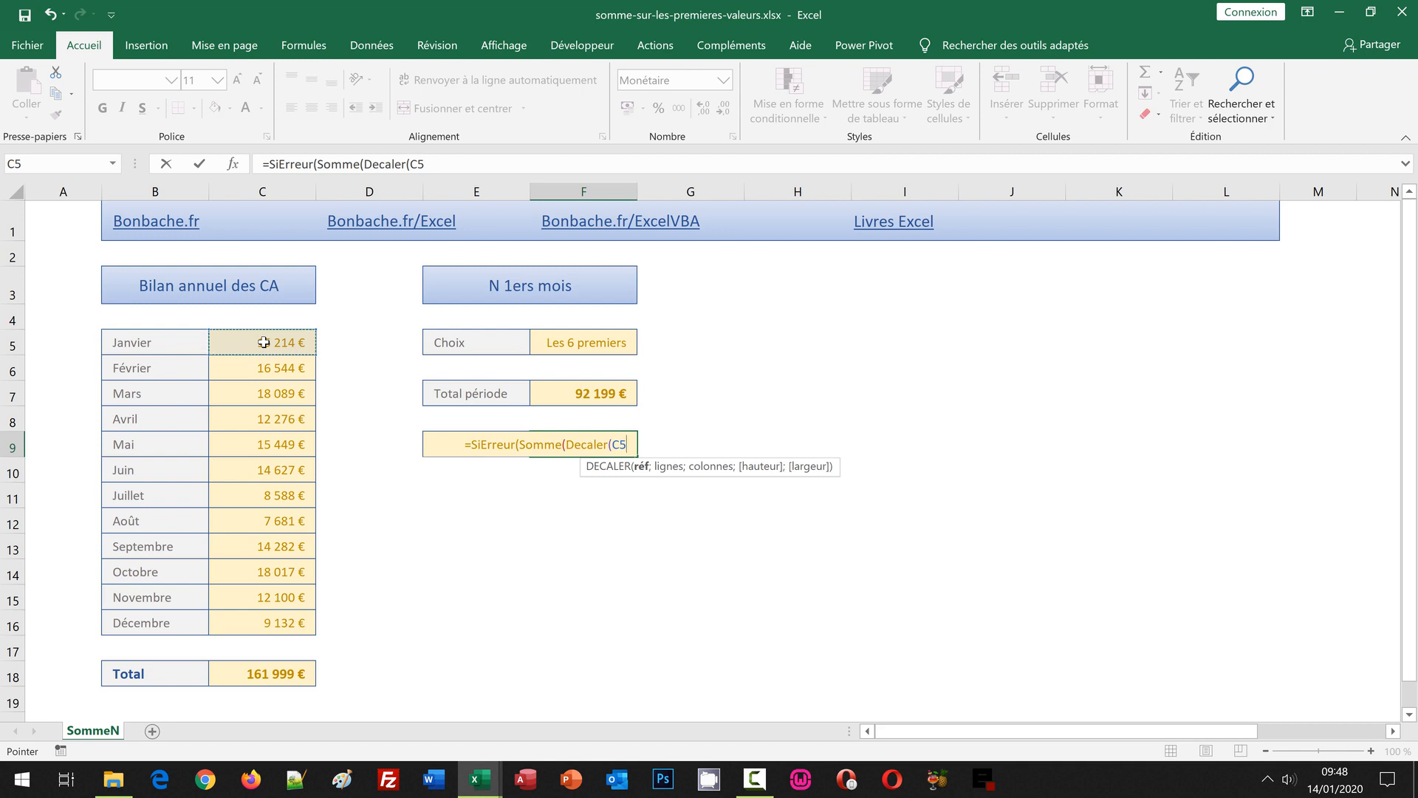
{"action": "type", "text": ";"}
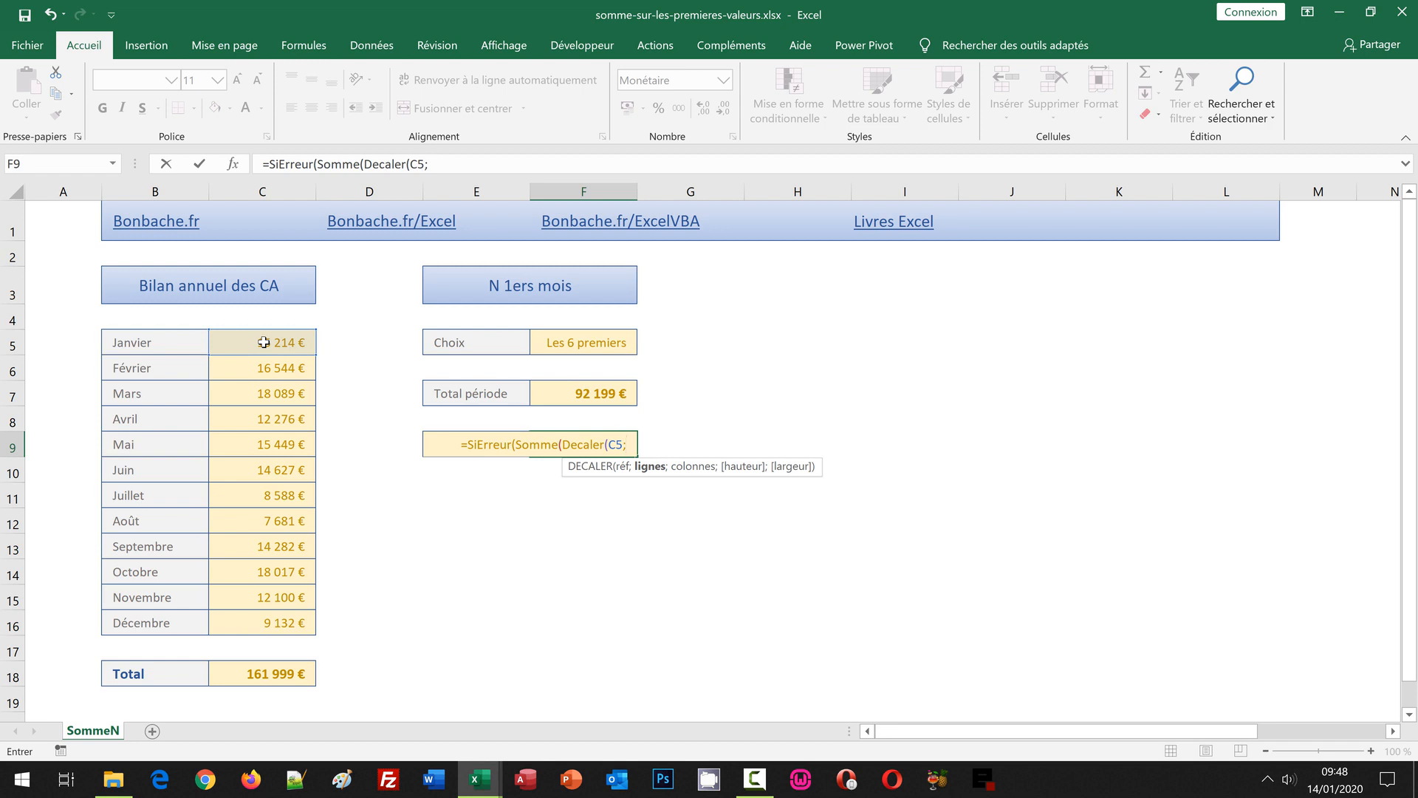
{"action": "left_click", "coordinate": [587, 342]}
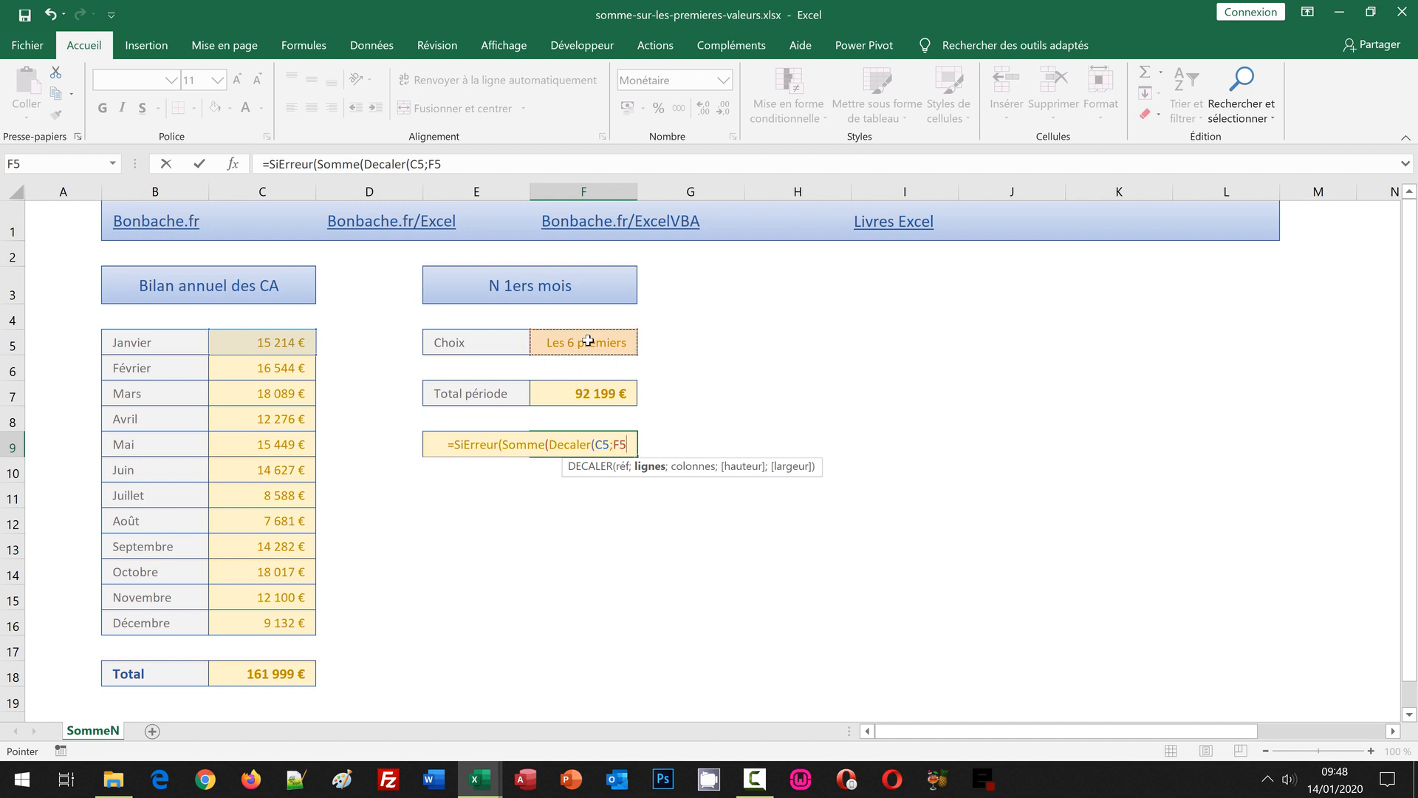
{"action": "type", "text": ";"}
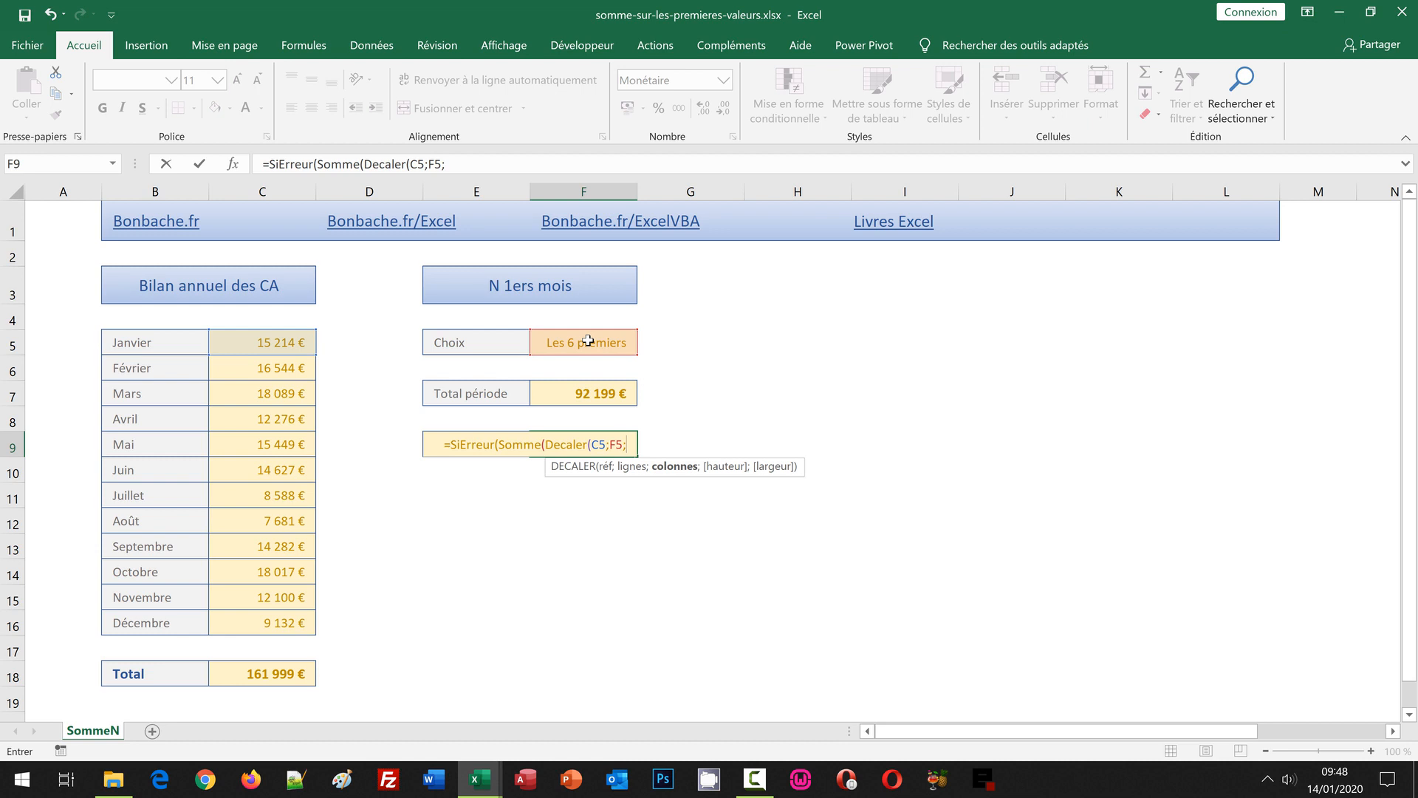
{"action": "type", "text": "0"}
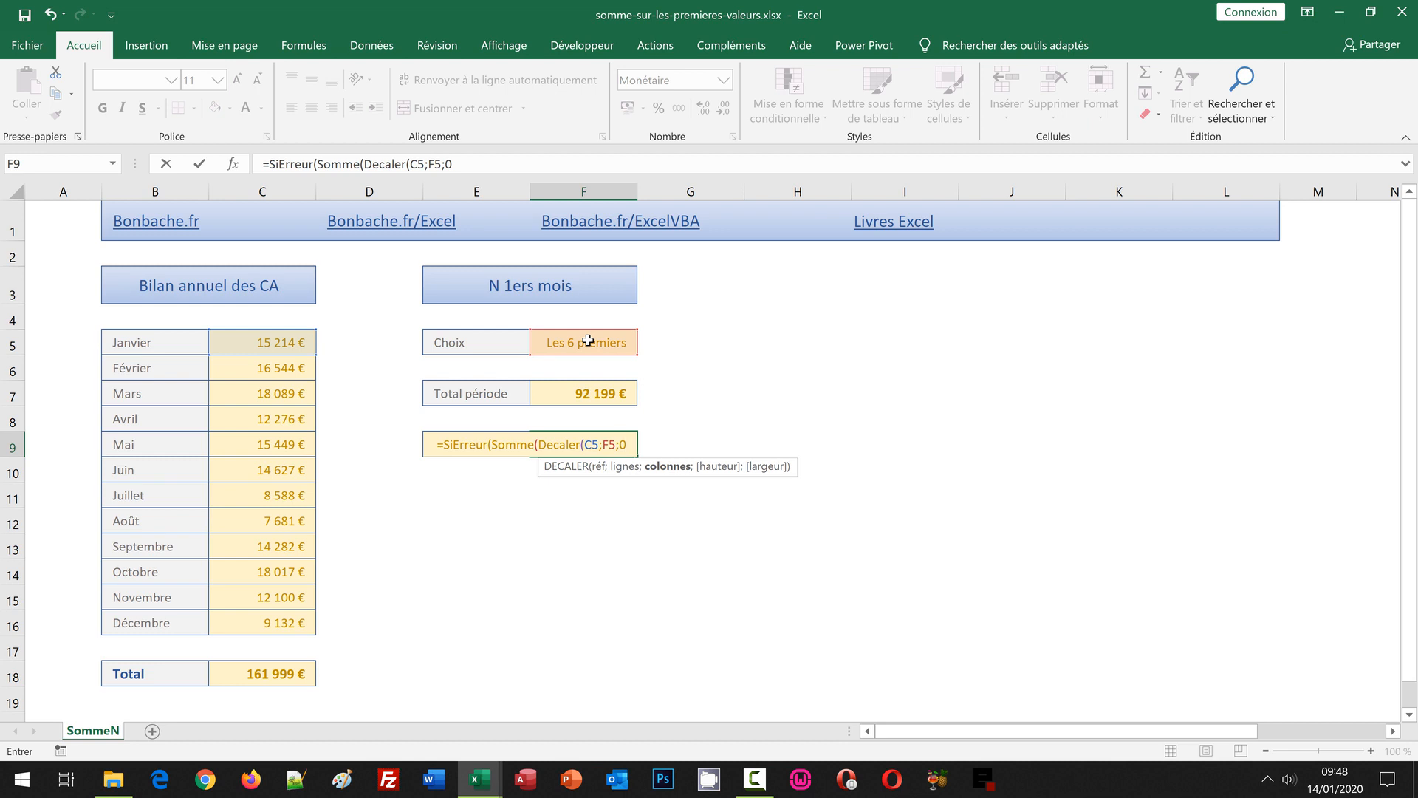
{"action": "type", "text": ";"}
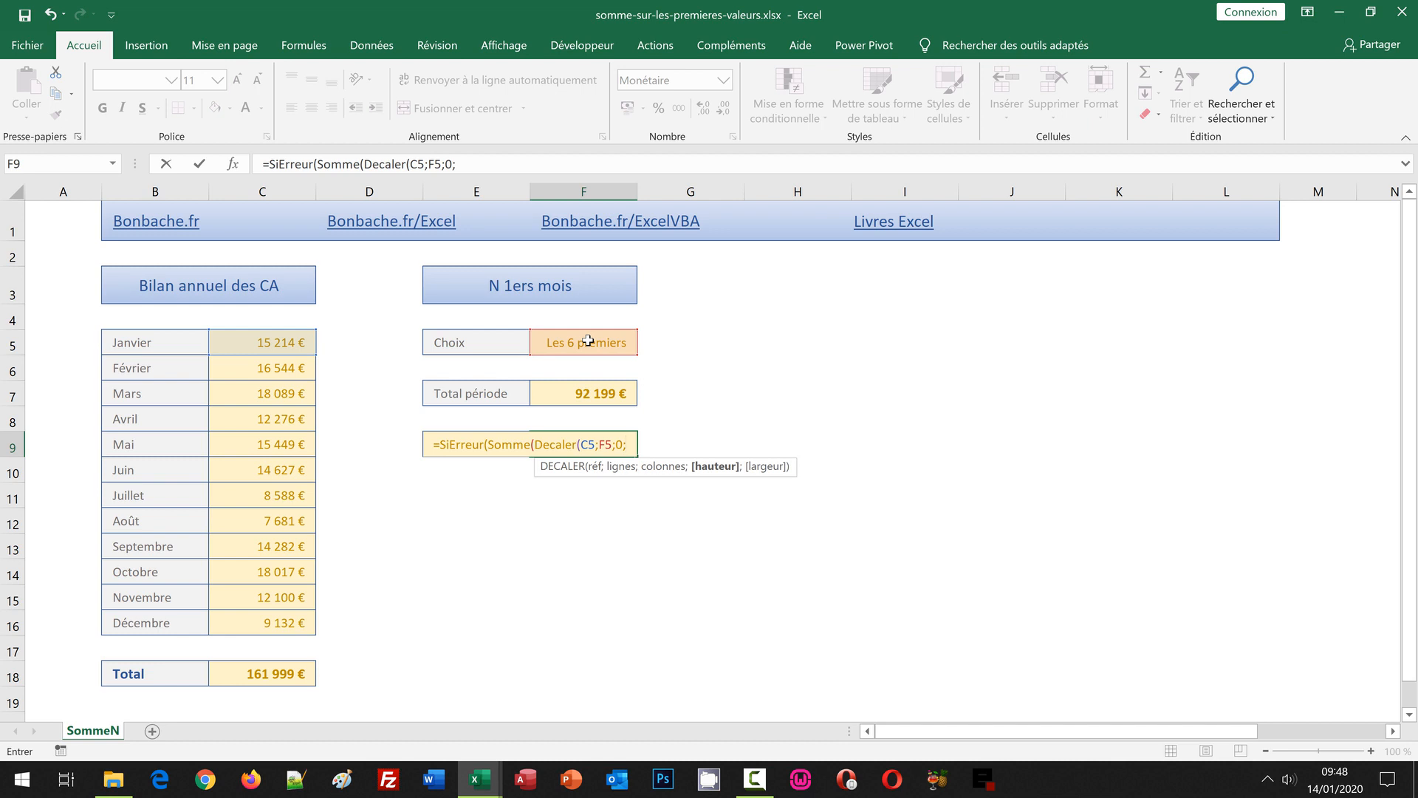
{"action": "type", "text": "12"}
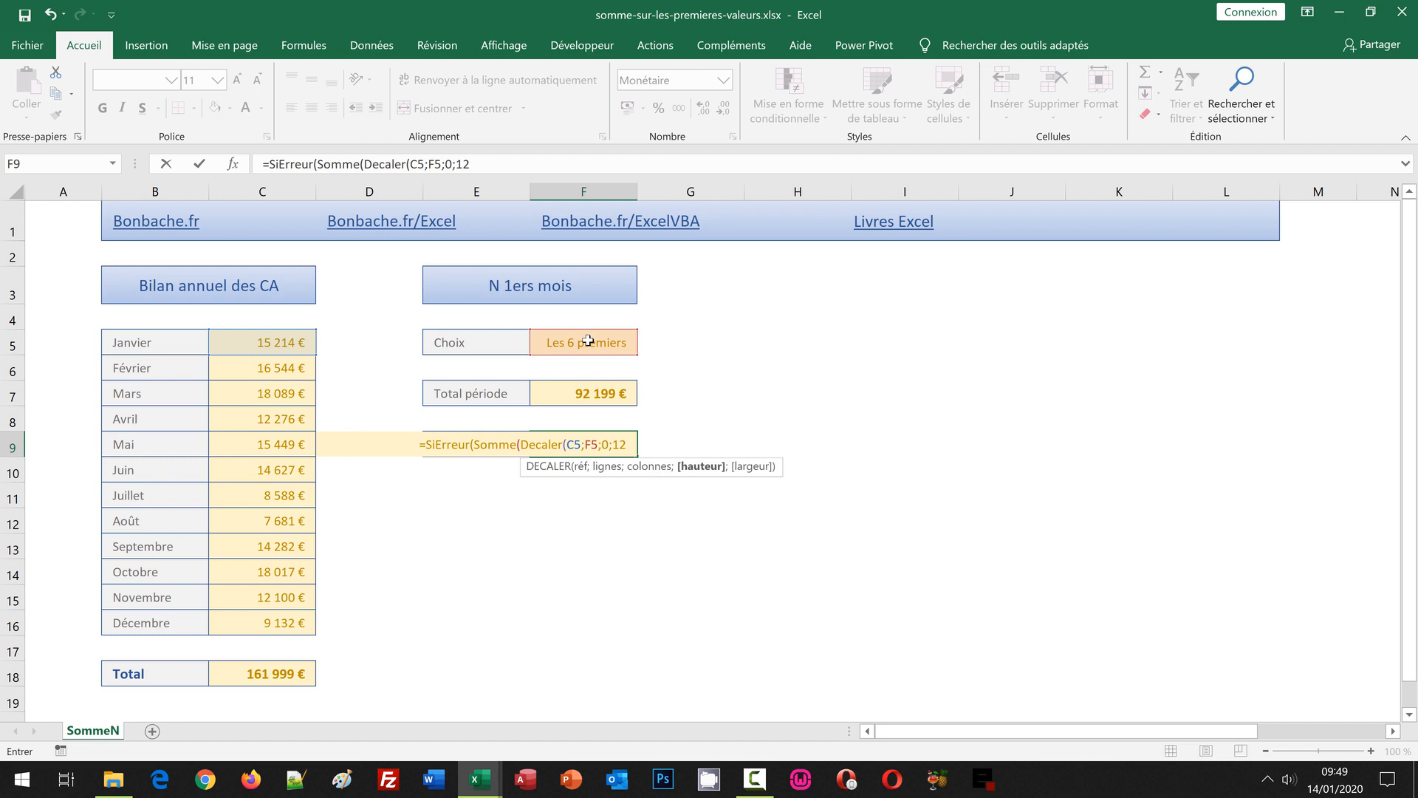
{"action": "type", "text": "-"}
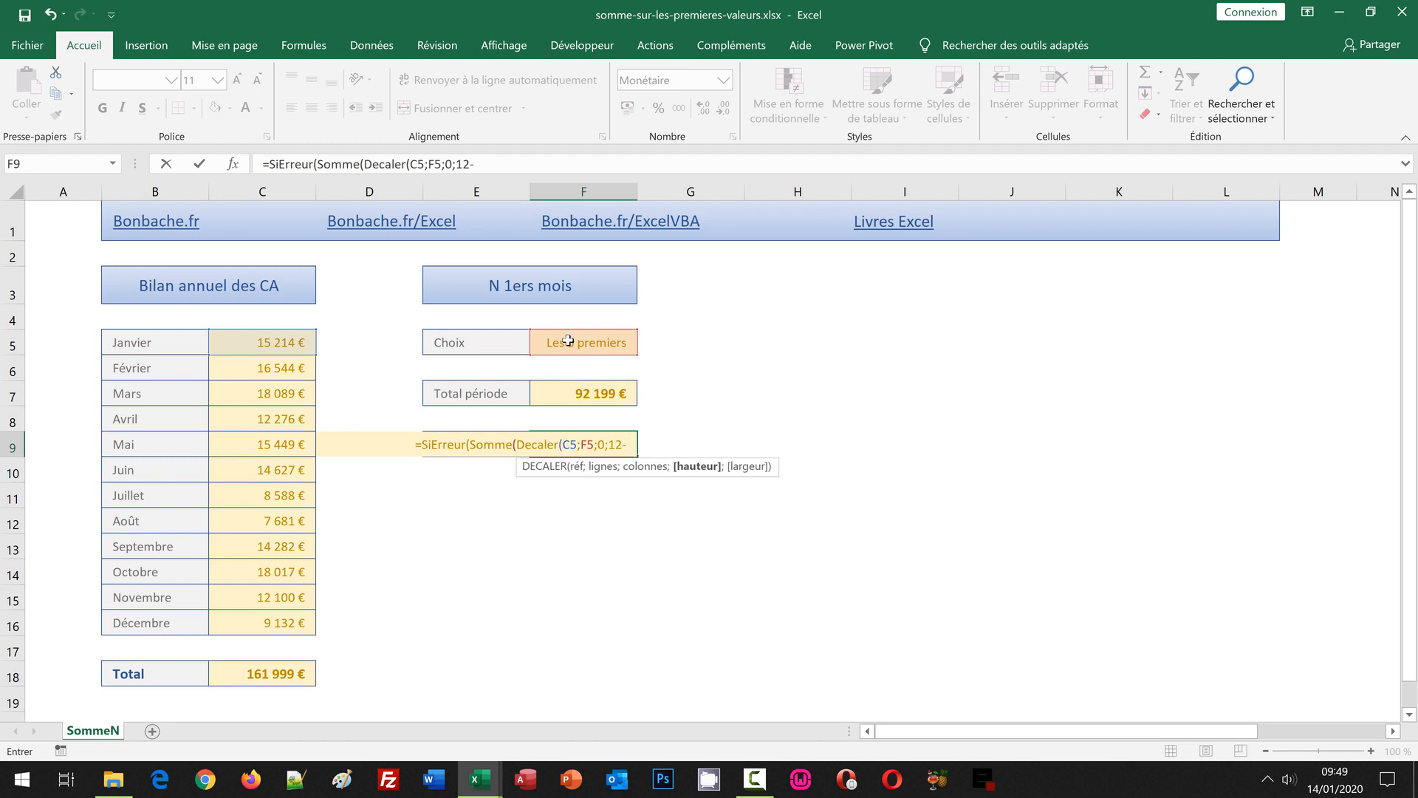
{"action": "left_click", "coordinate": [568, 340]}
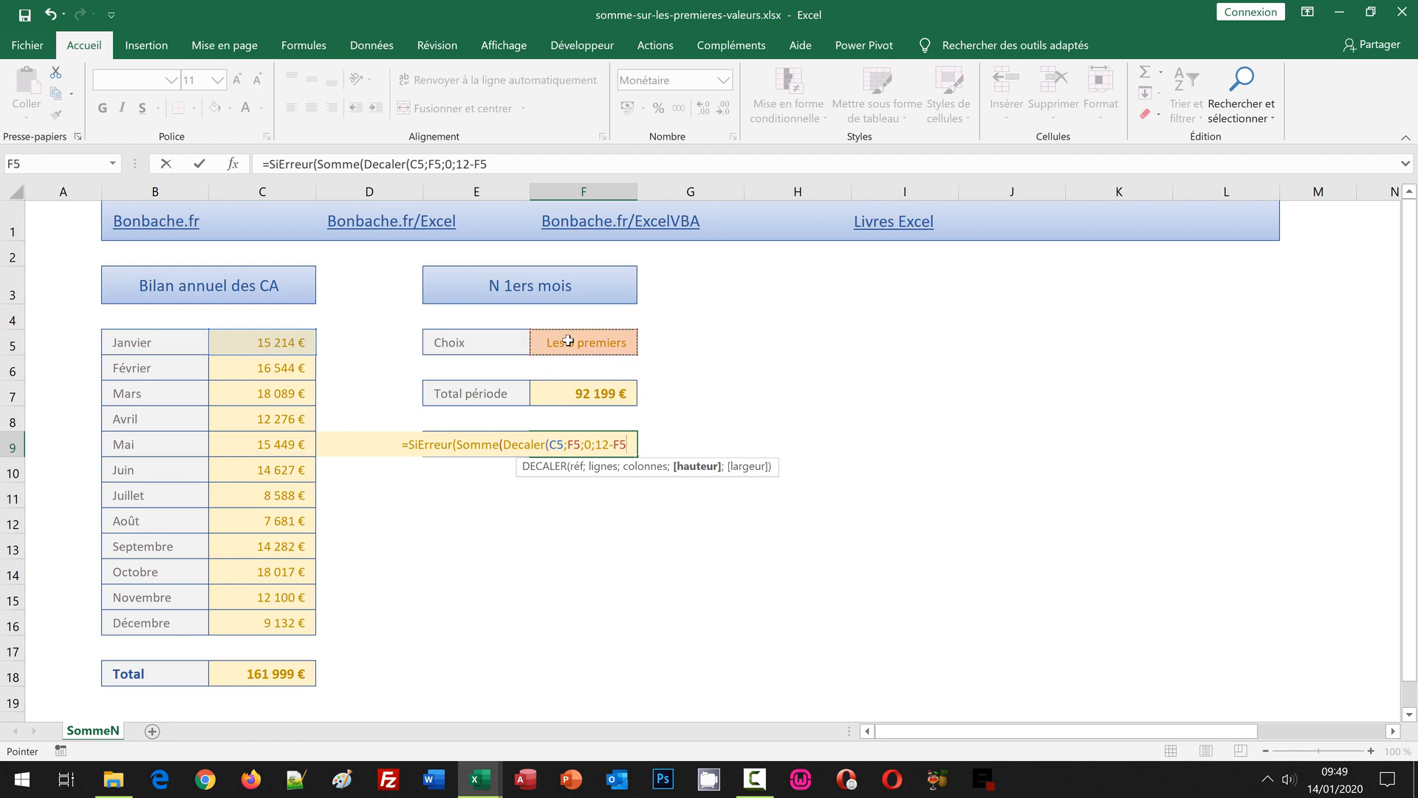
{"action": "type", "text": ")"}
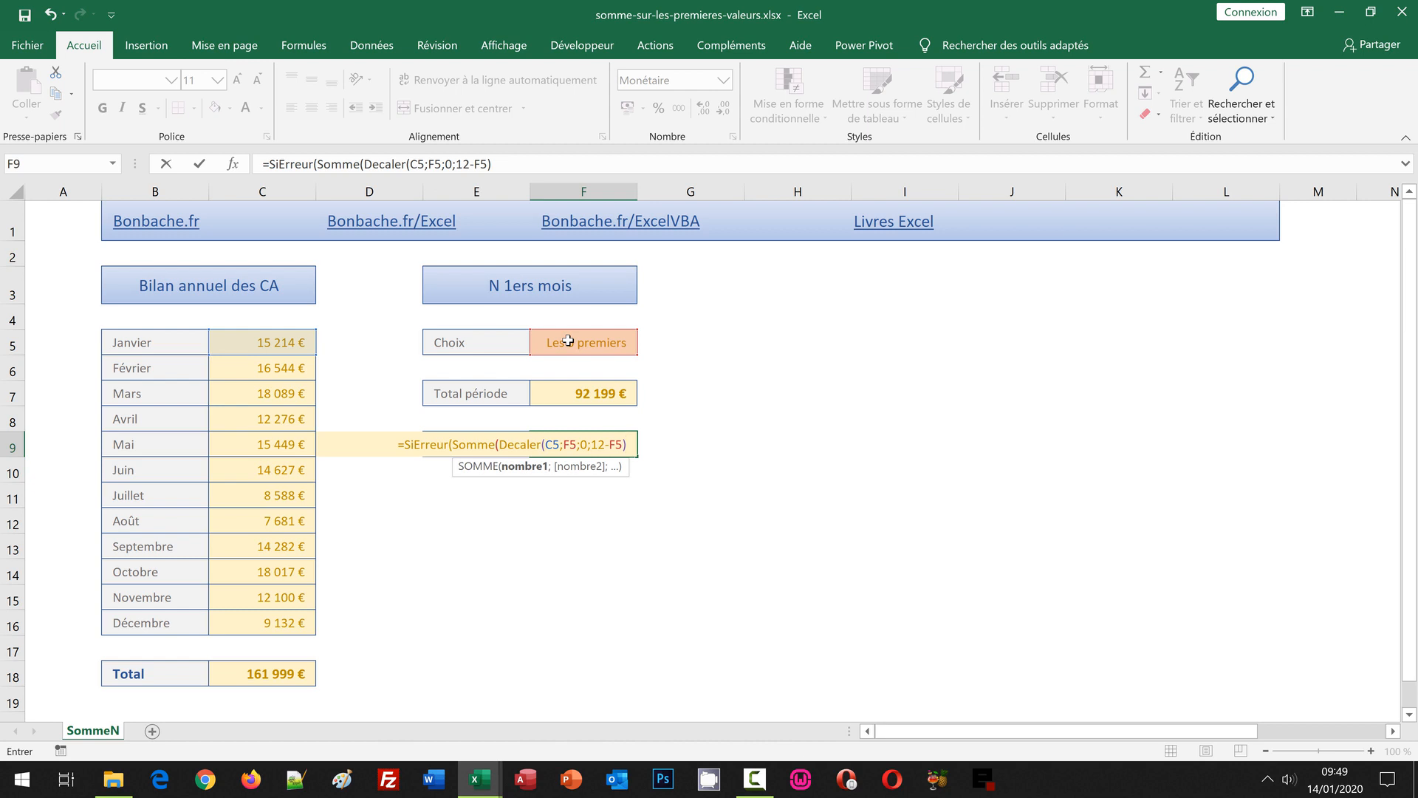
{"action": "type", "text": ")"}
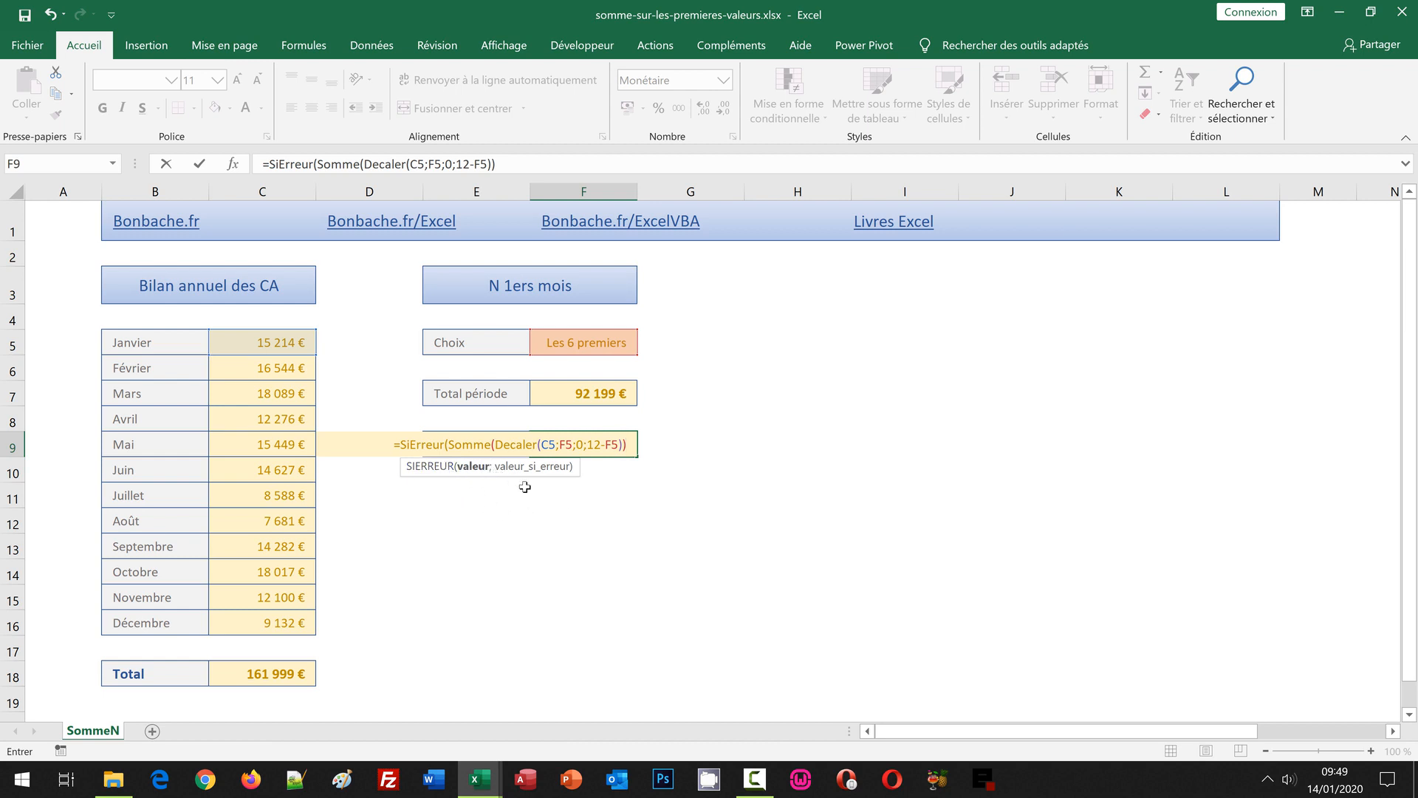
Step: Set an empty text ("") as the SiErreur fallback value in the Total Exclu formula and validate it
{"action": "type", "text": ";"}
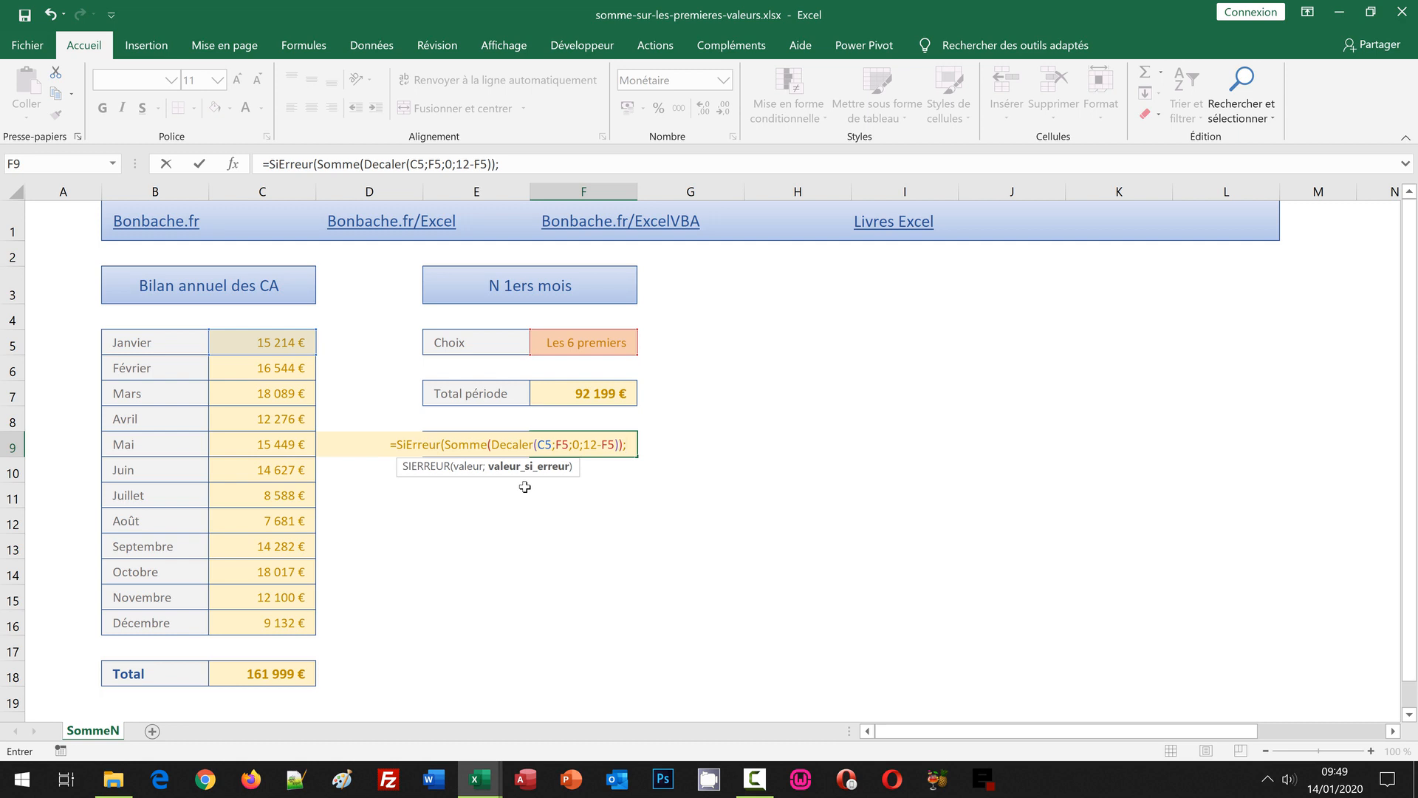
{"action": "type", "text": "\"\""}
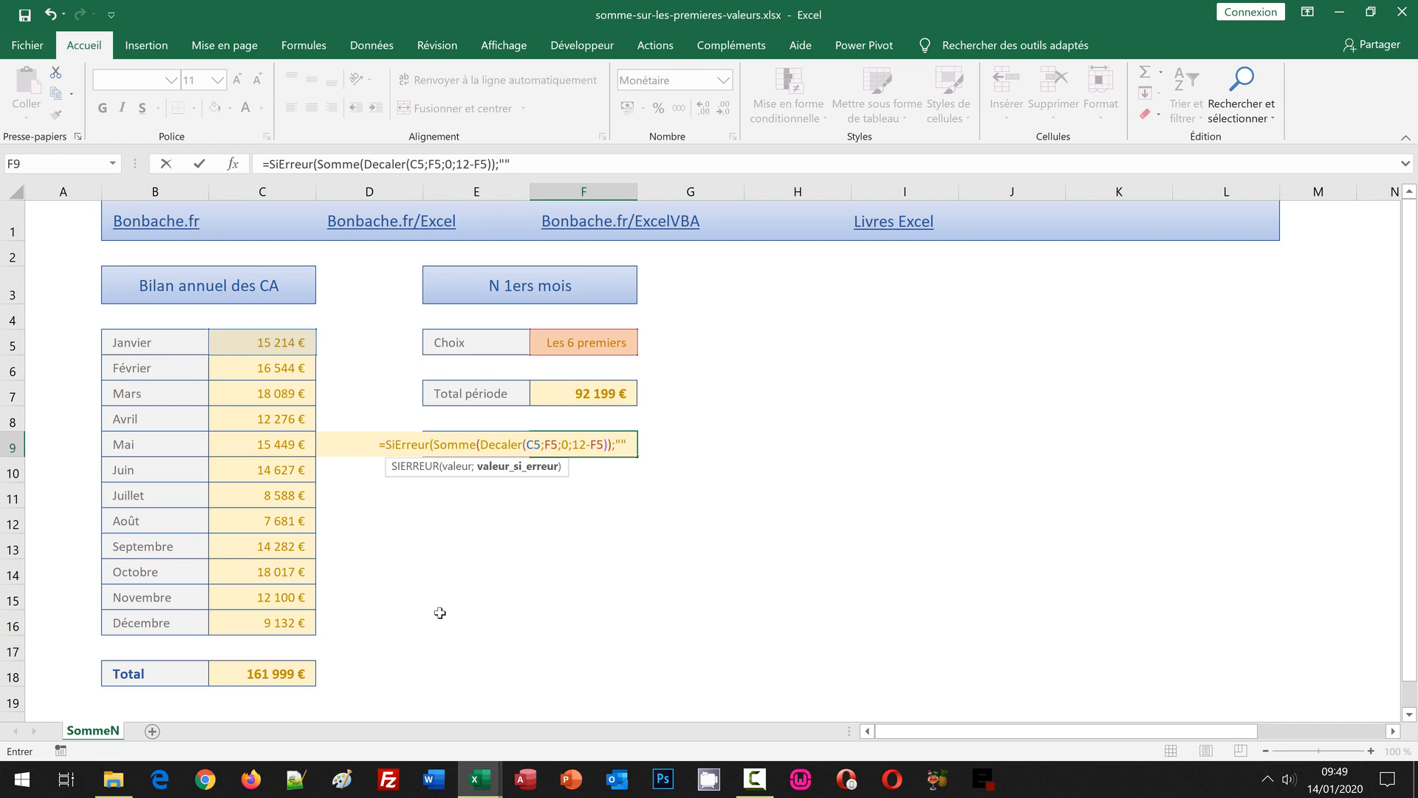
{"action": "type", "text": ")"}
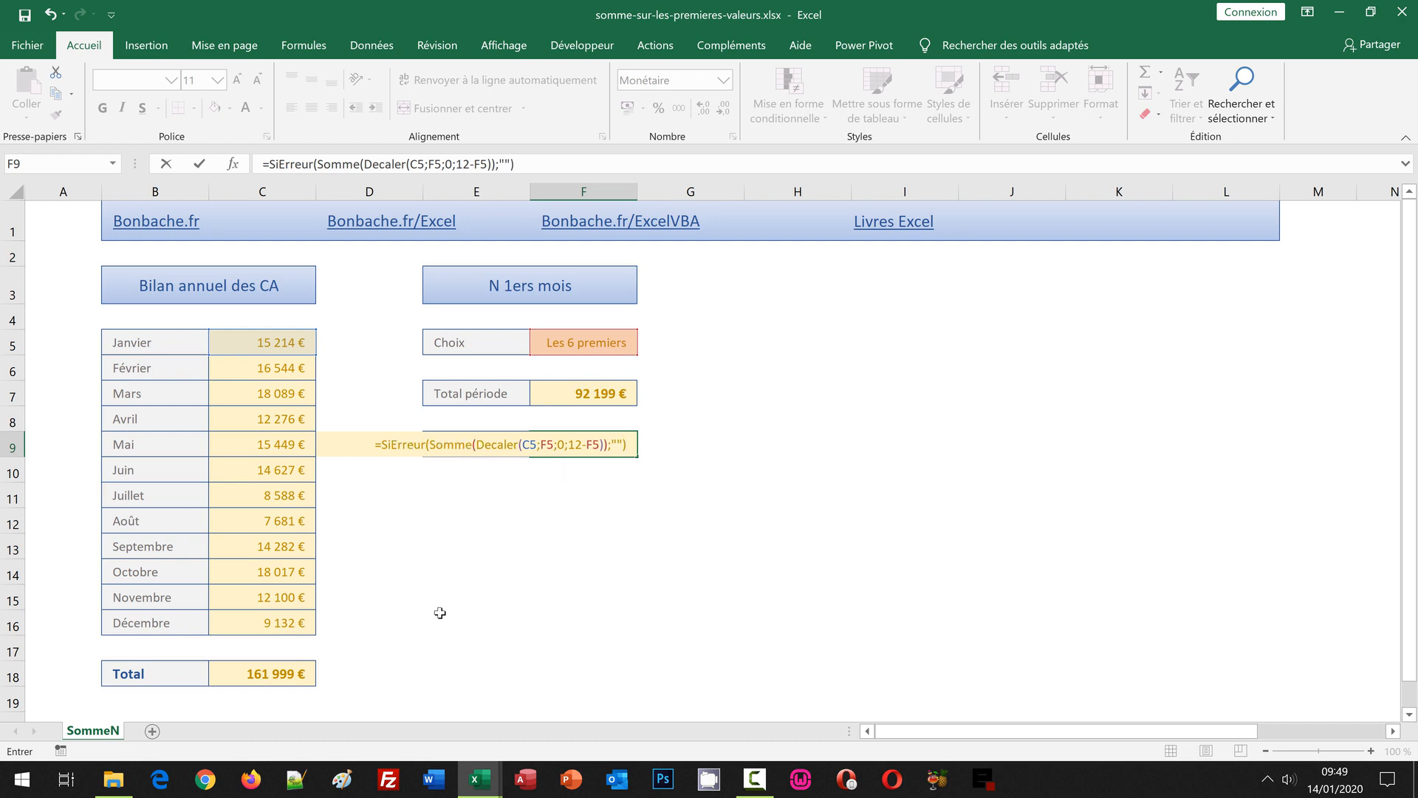
{"action": "key", "text": "Return"}
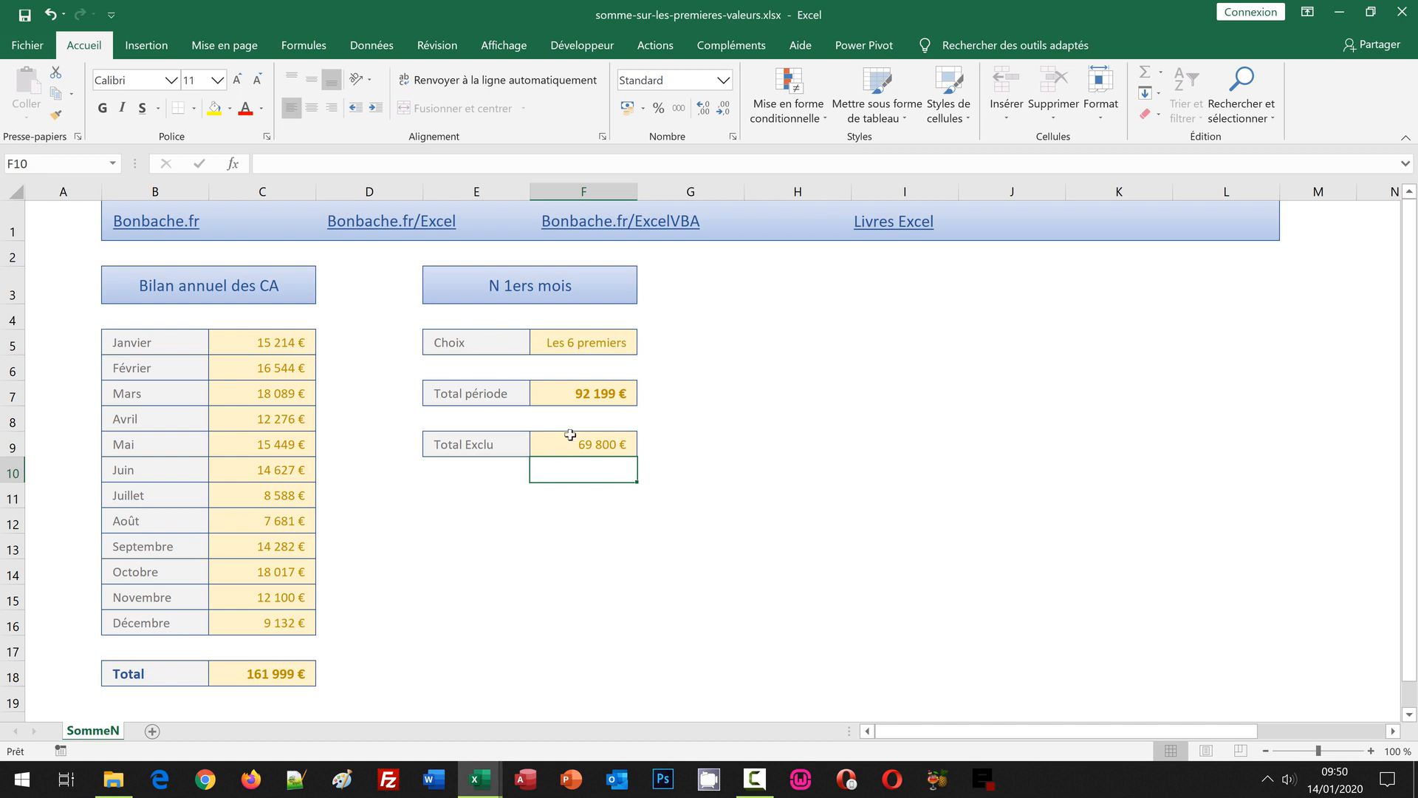
Step: Select the Total période and Total Exclu amounts together to check their sum against the annual Total
{"action": "left_click", "coordinate": [584, 402]}
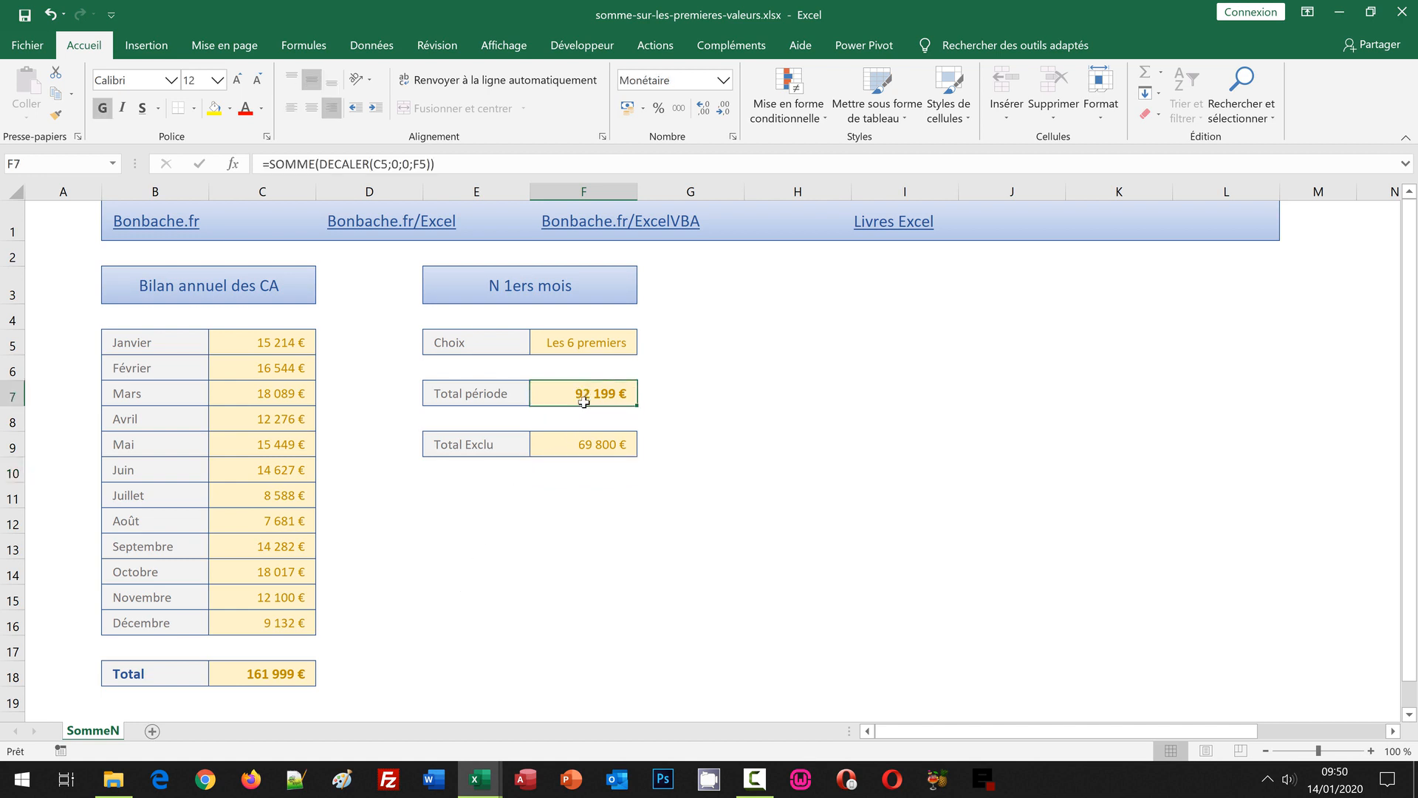
{"action": "left_click", "coordinate": [592, 446], "text": "ctrl"}
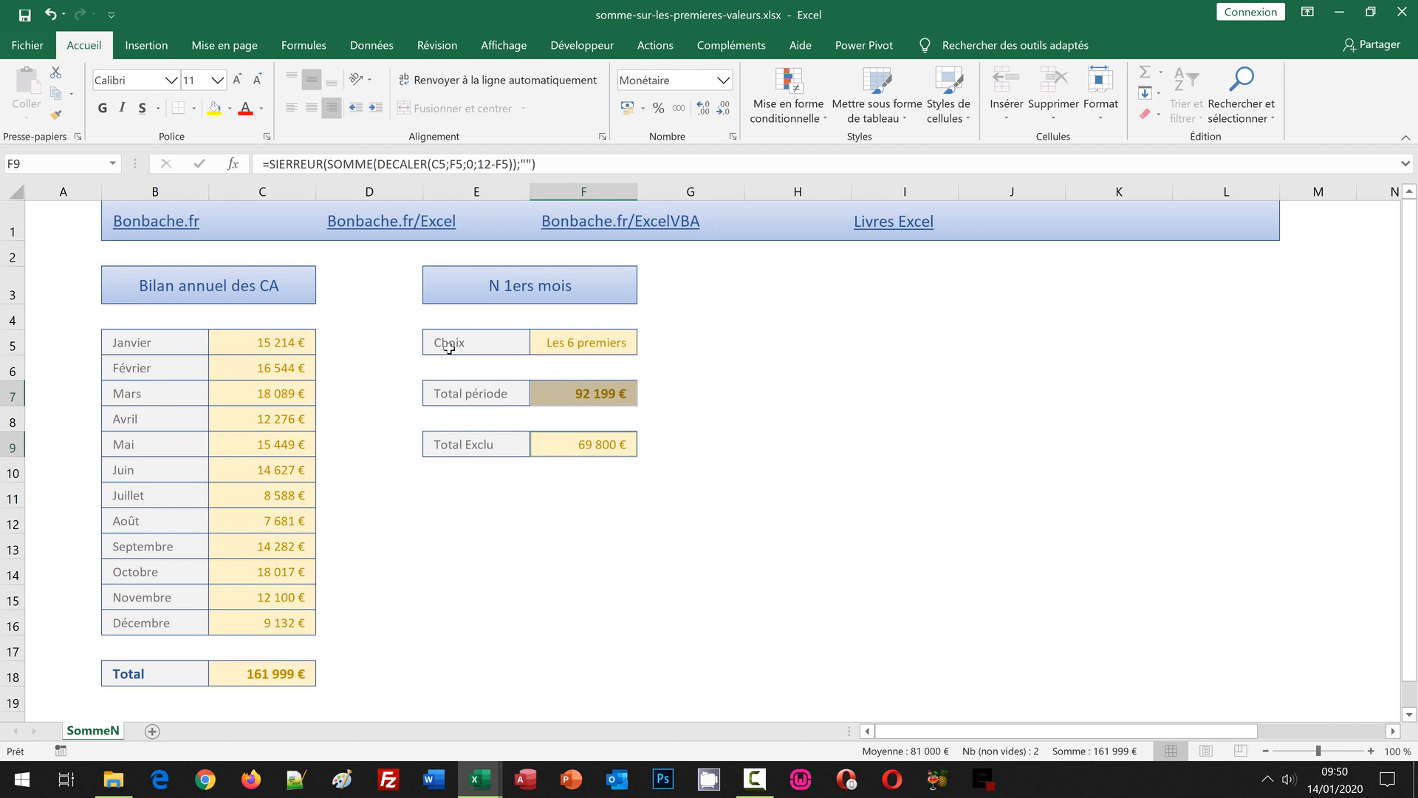
{"action": "left_click", "coordinate": [542, 552]}
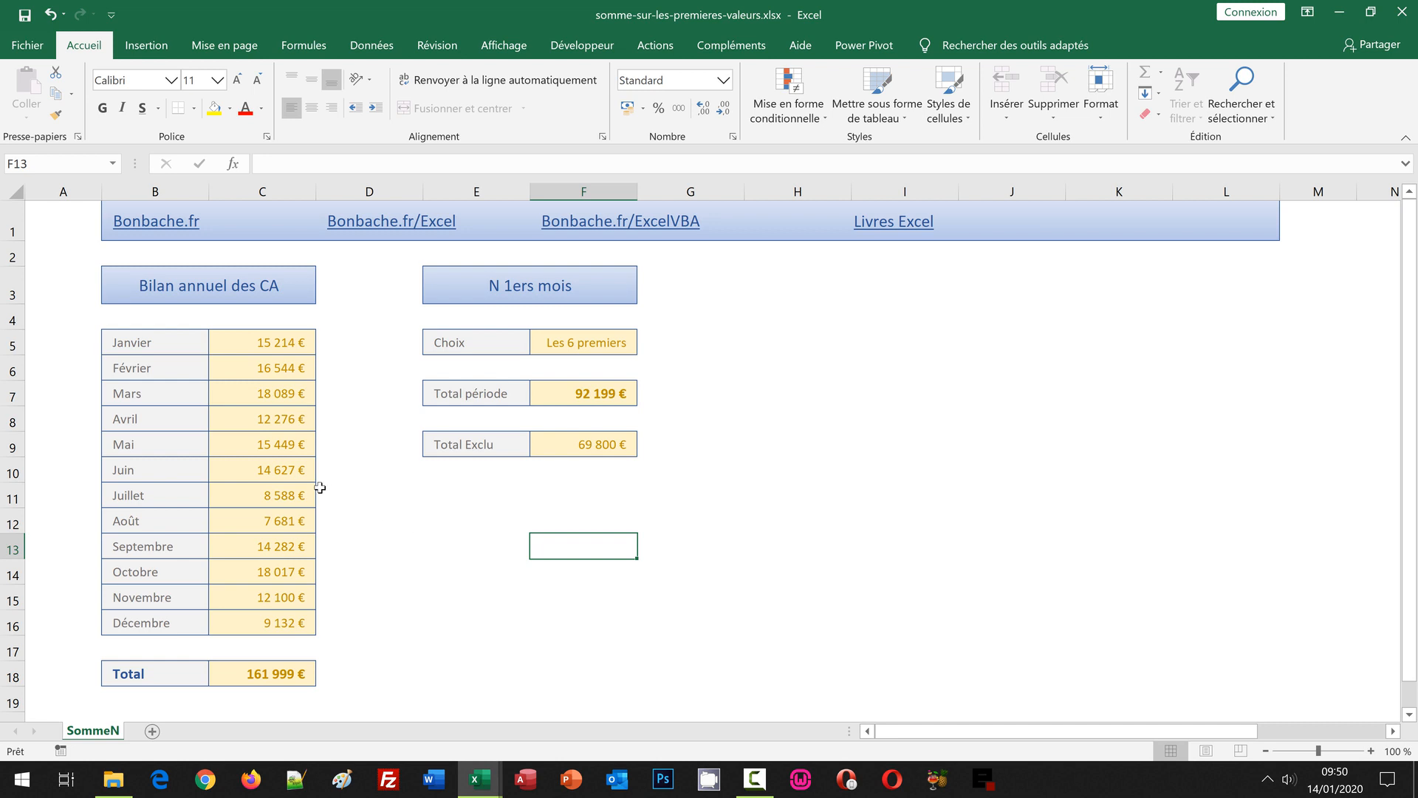
Step: Start a new conditional formatting rule on revenues C5:C16, using a formula to determine which cells are formatted
{"action": "left_click", "coordinate": [276, 344]}
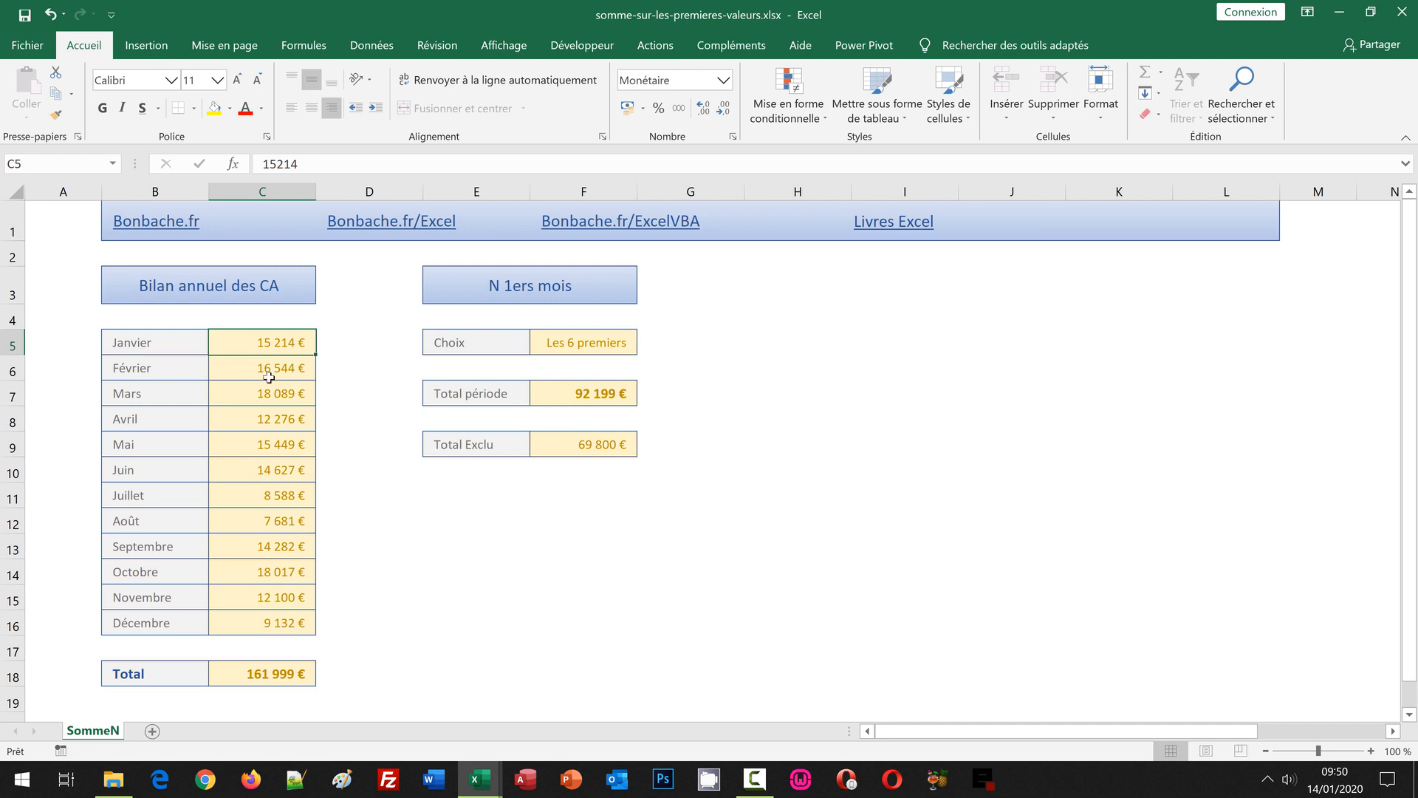
{"action": "left_click_drag", "start_coordinate": [262, 340], "coordinate": [299, 618]}
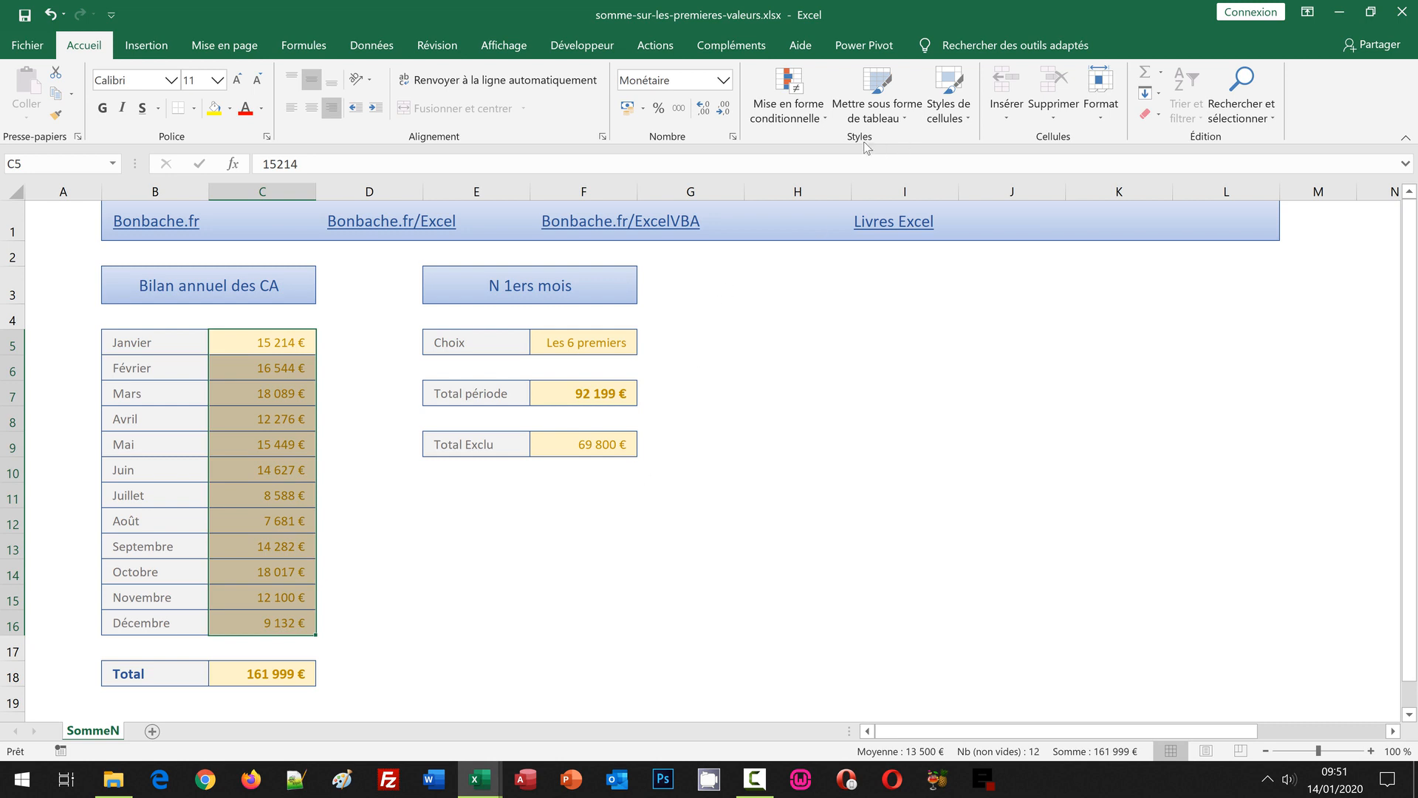
{"action": "left_click", "coordinate": [778, 120]}
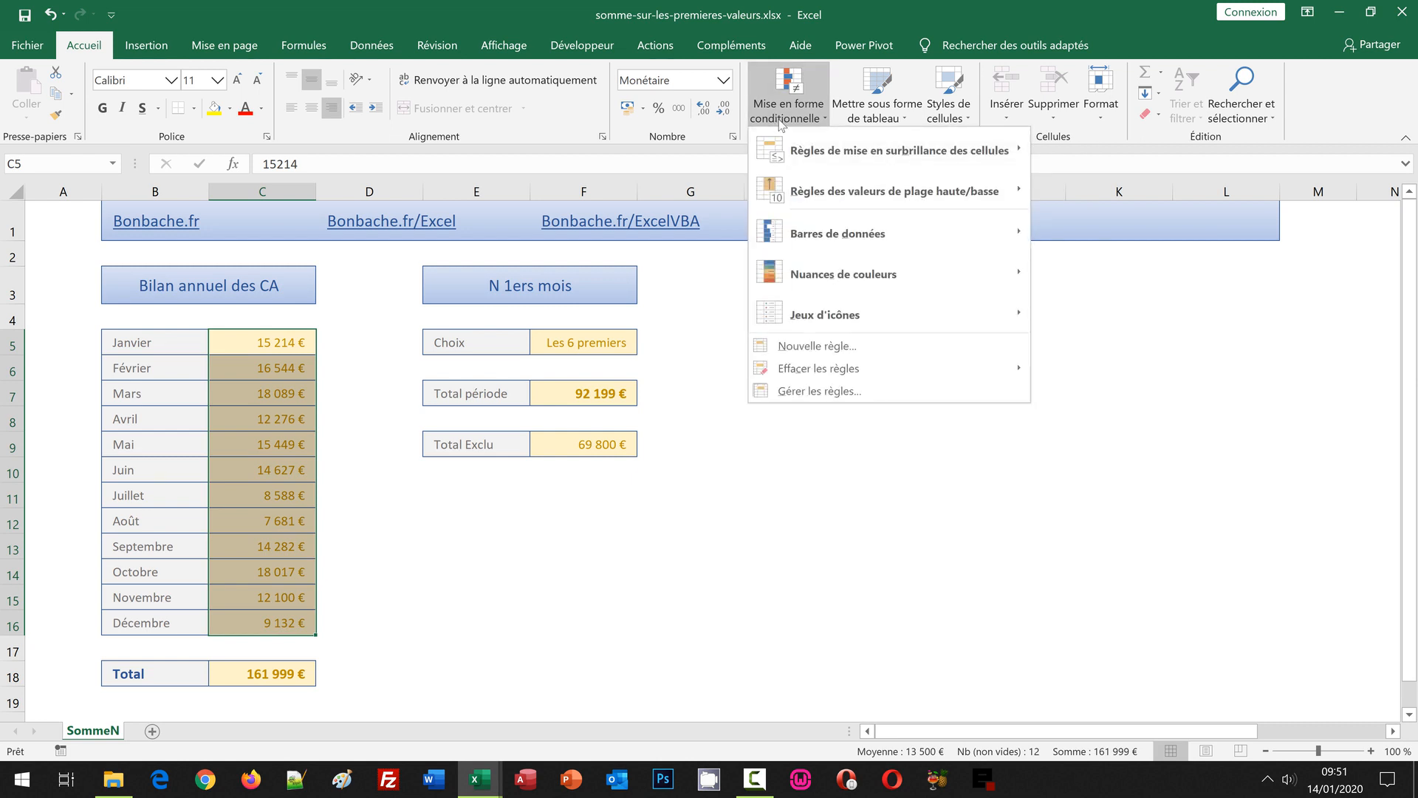
{"action": "left_click", "coordinate": [817, 346]}
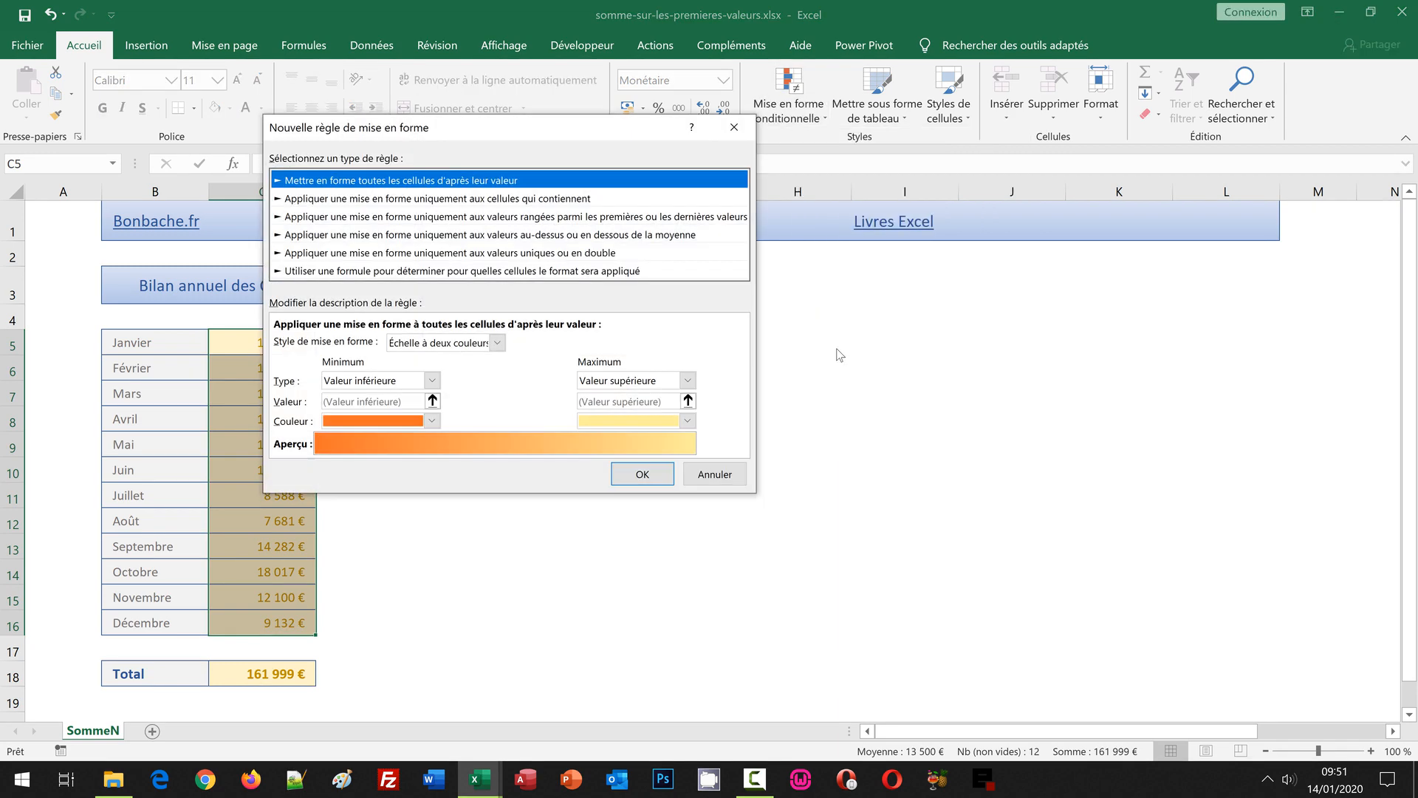
{"action": "left_click", "coordinate": [340, 271]}
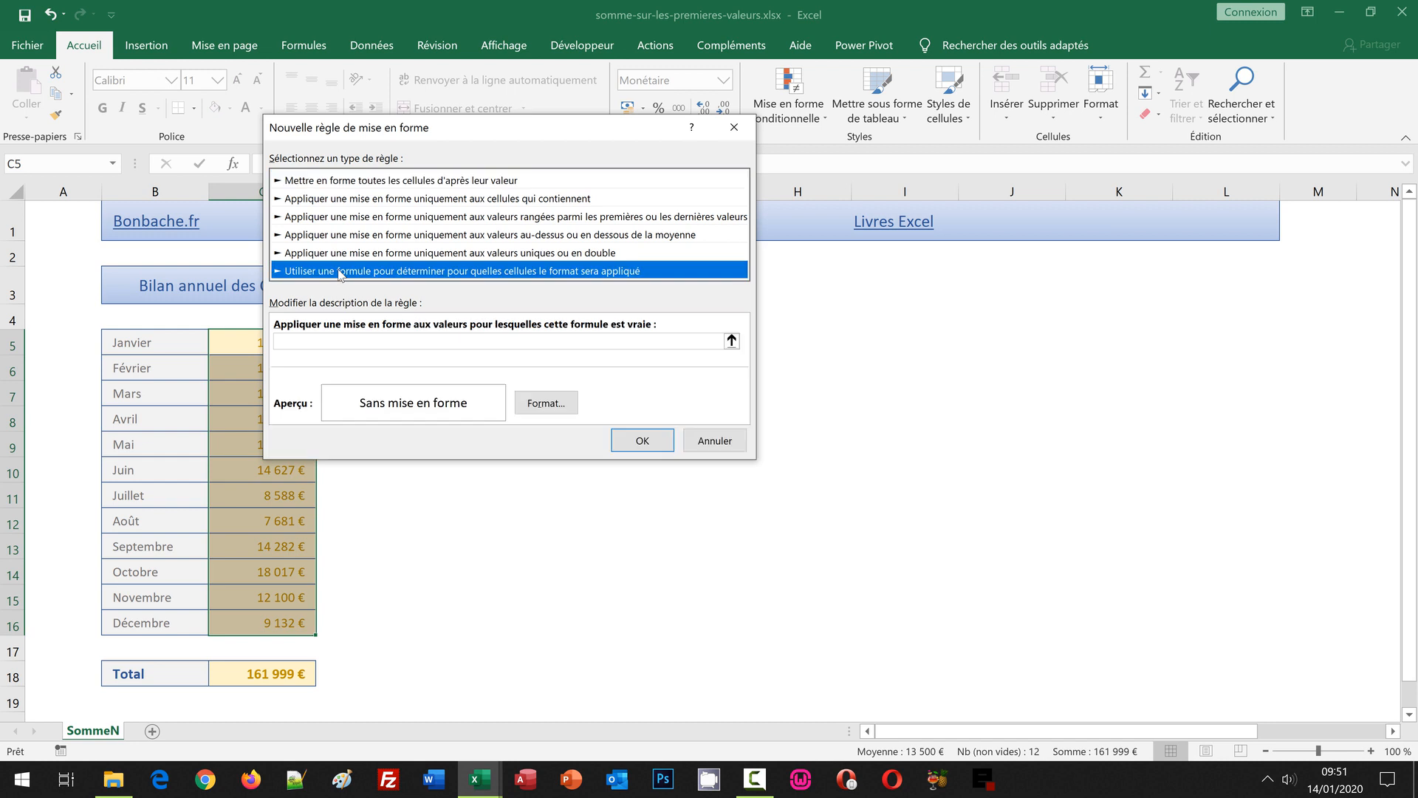
{"action": "left_click", "coordinate": [311, 342]}
{"action": "left_click_drag", "start_coordinate": [414, 127], "coordinate": [632, 271]}
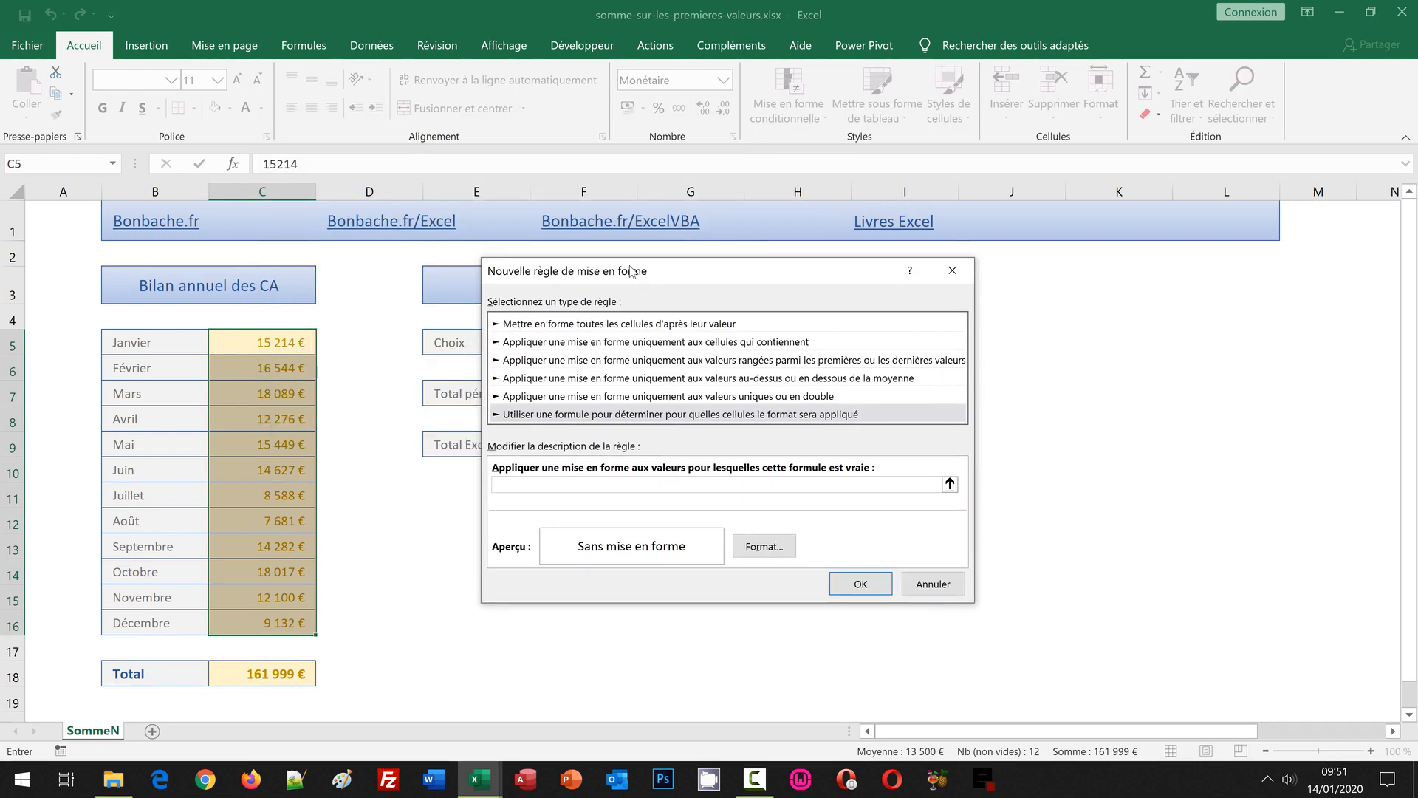
Step: Enter the rule formula =Ligne(C5)-4<=$F$5, with a relative reference to the first revenue and an absolute one to Choix
{"action": "type", "text": "="}
{"action": "type", "text": "Ligne("}
{"action": "left_click", "coordinate": [257, 338]}
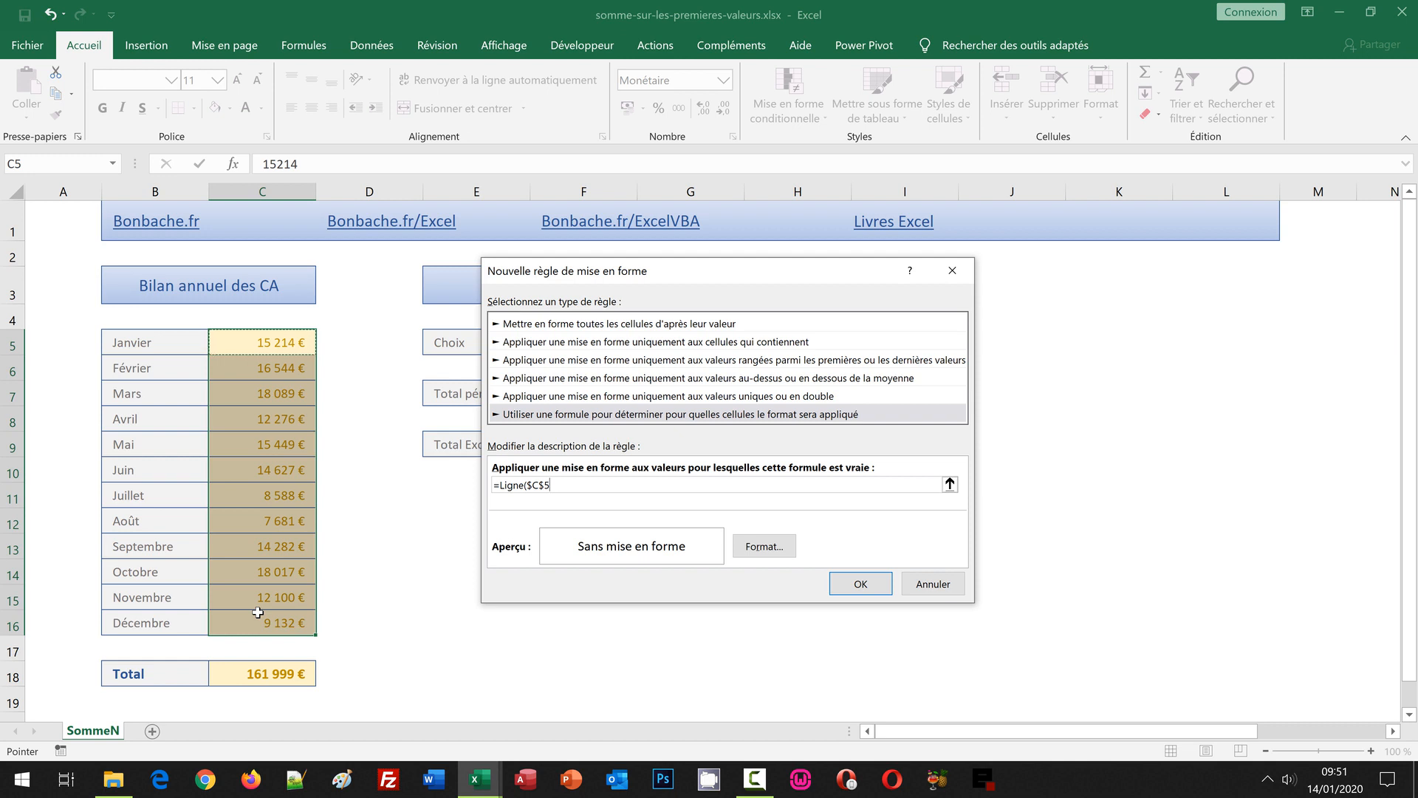
{"action": "key", "text": "F4"}
{"action": "key", "text": "F4"}
{"action": "key", "text": "F4"}
{"action": "type", "text": ")"}
{"action": "type", "text": "-4"}
{"action": "left_click_drag", "start_coordinate": [608, 278], "coordinate": [784, 366]}
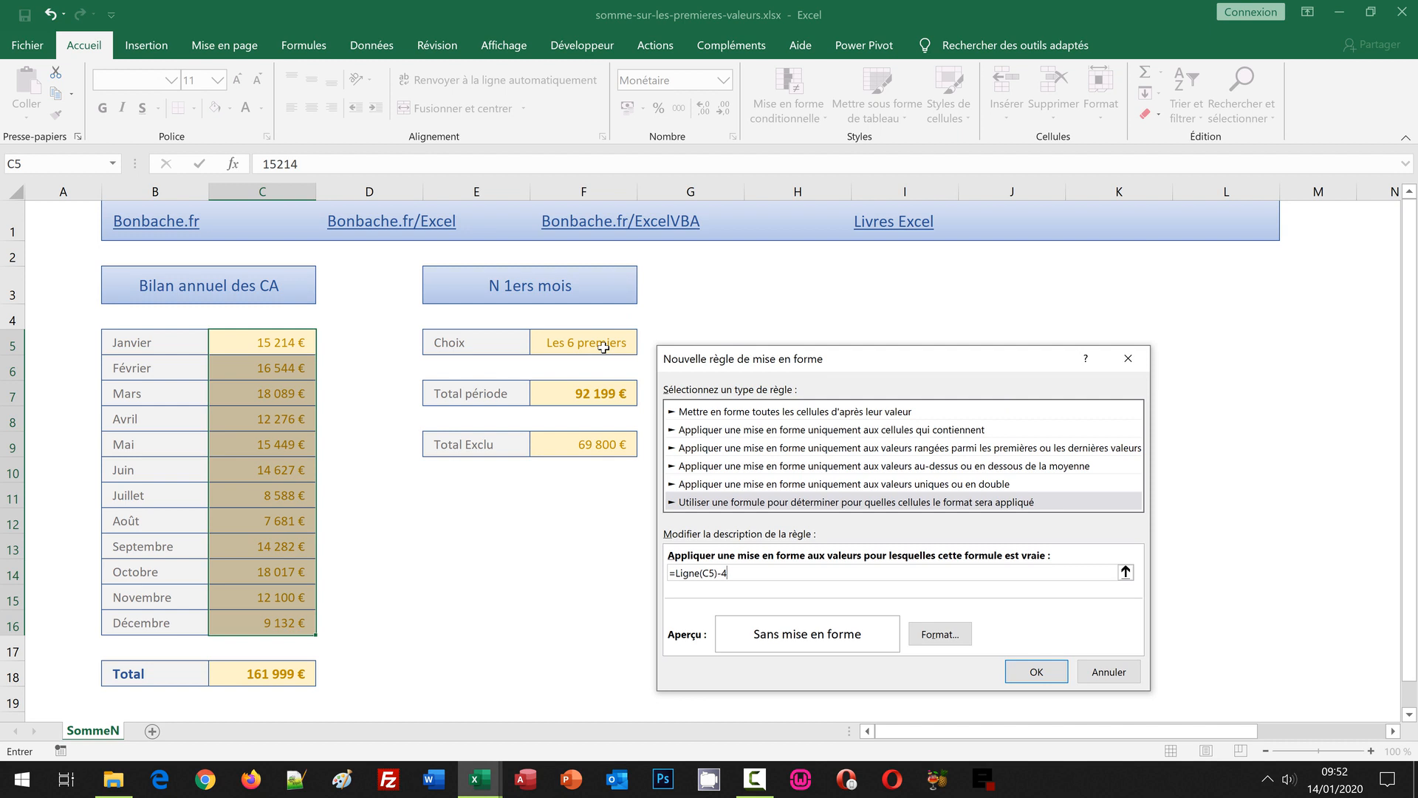
{"action": "type", "text": "<="}
{"action": "left_click", "coordinate": [575, 345]}
Step: Give the rule a light blue fill and a dark blue font colour, and validate it for the revenue range
{"action": "left_click", "coordinate": [940, 635]}
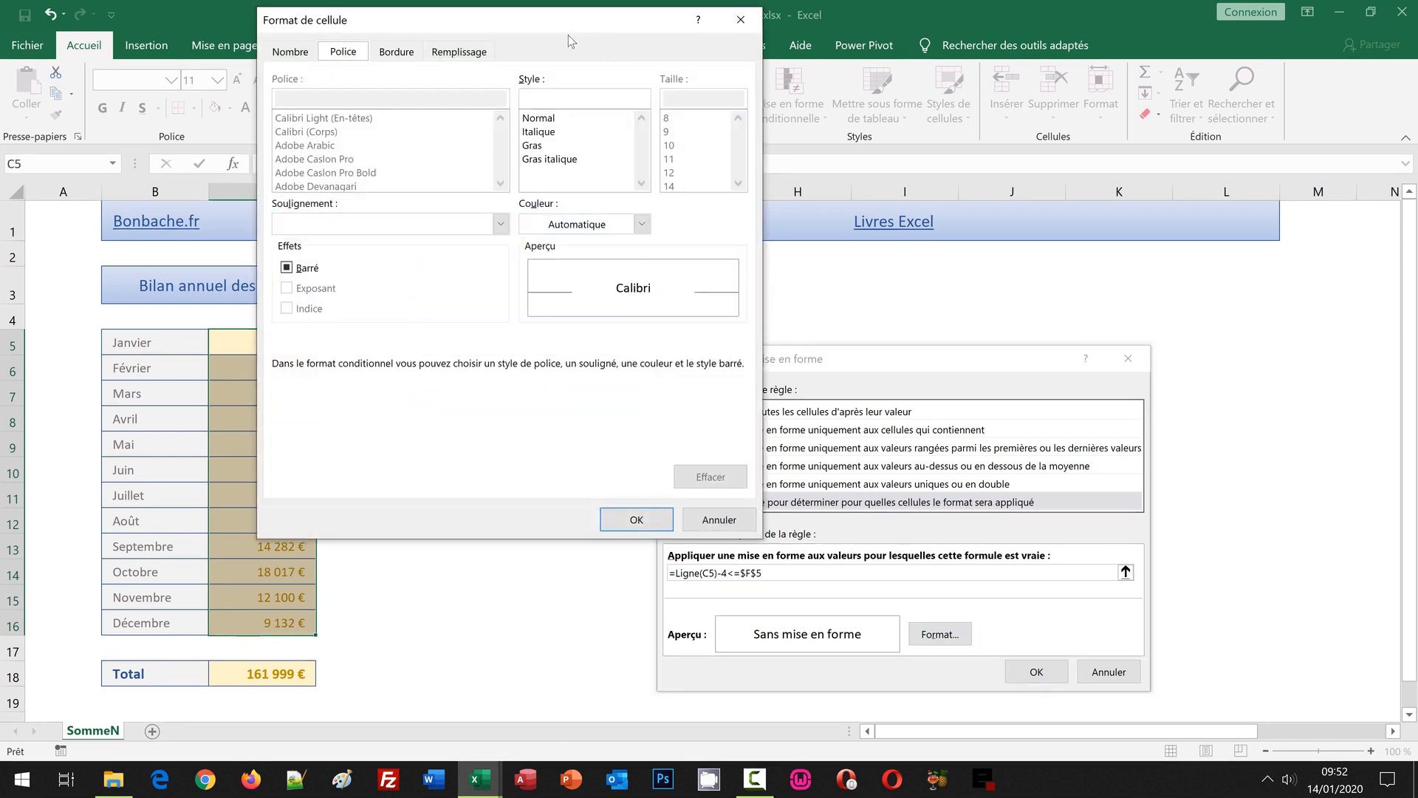
{"action": "left_click_drag", "start_coordinate": [570, 23], "coordinate": [631, 144]}
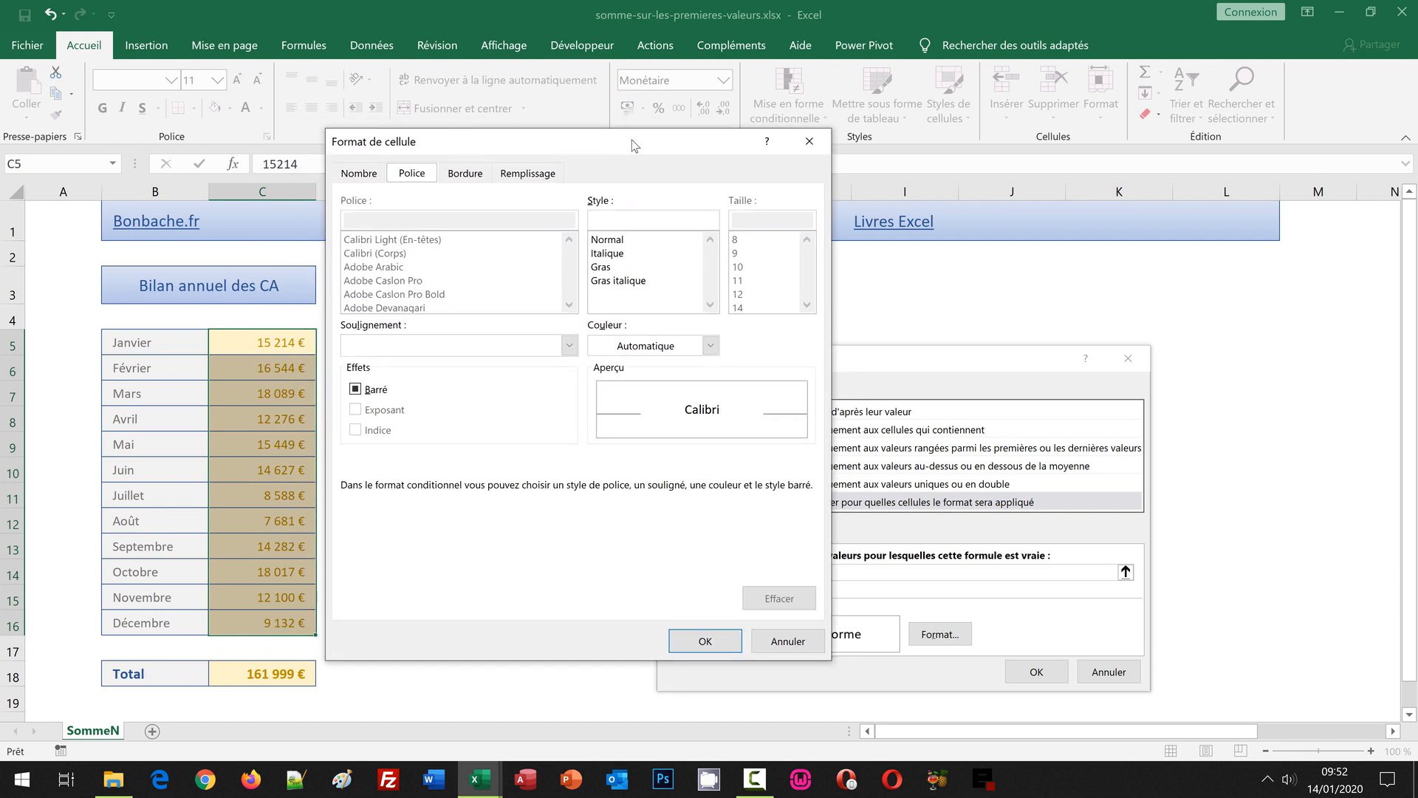
{"action": "left_click", "coordinate": [542, 175]}
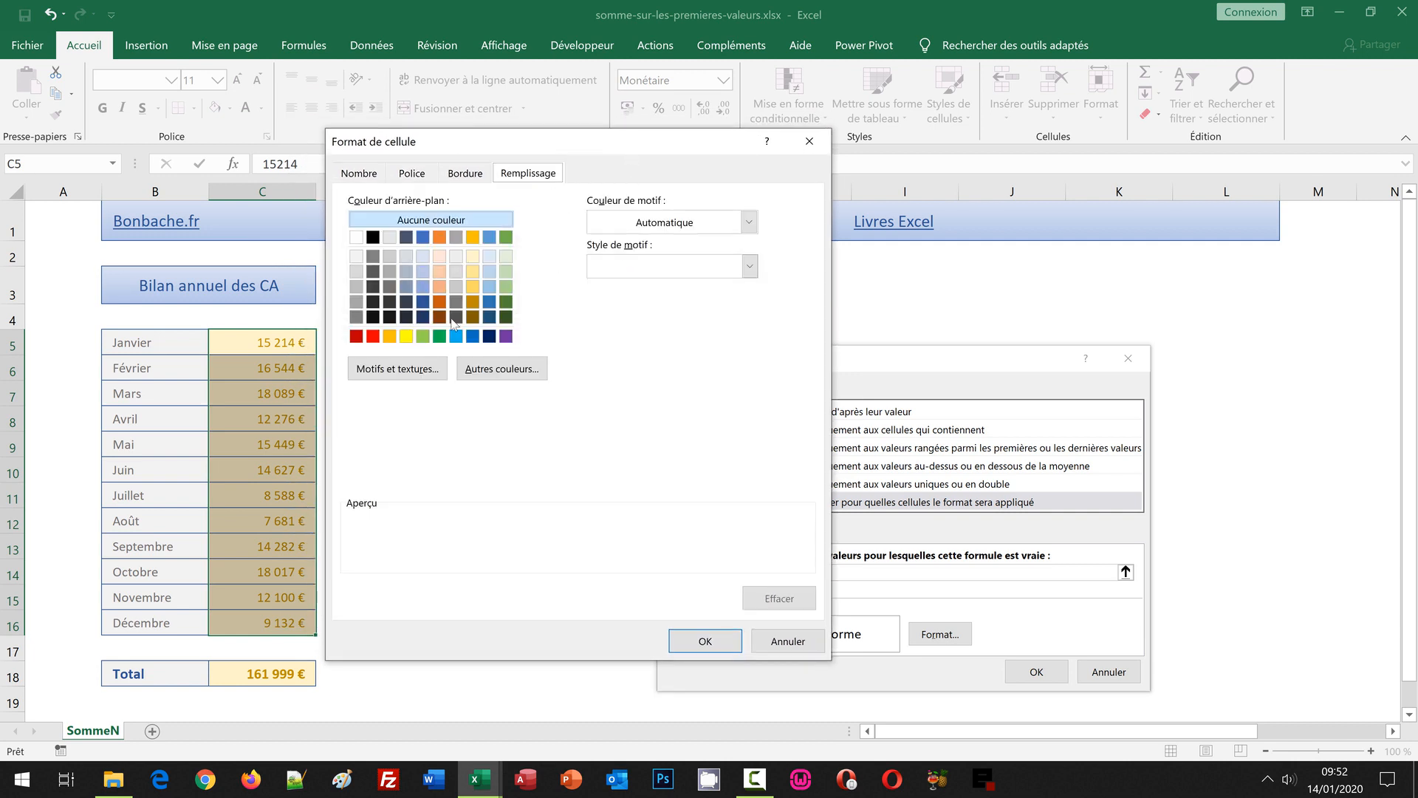
{"action": "left_click", "coordinate": [424, 255]}
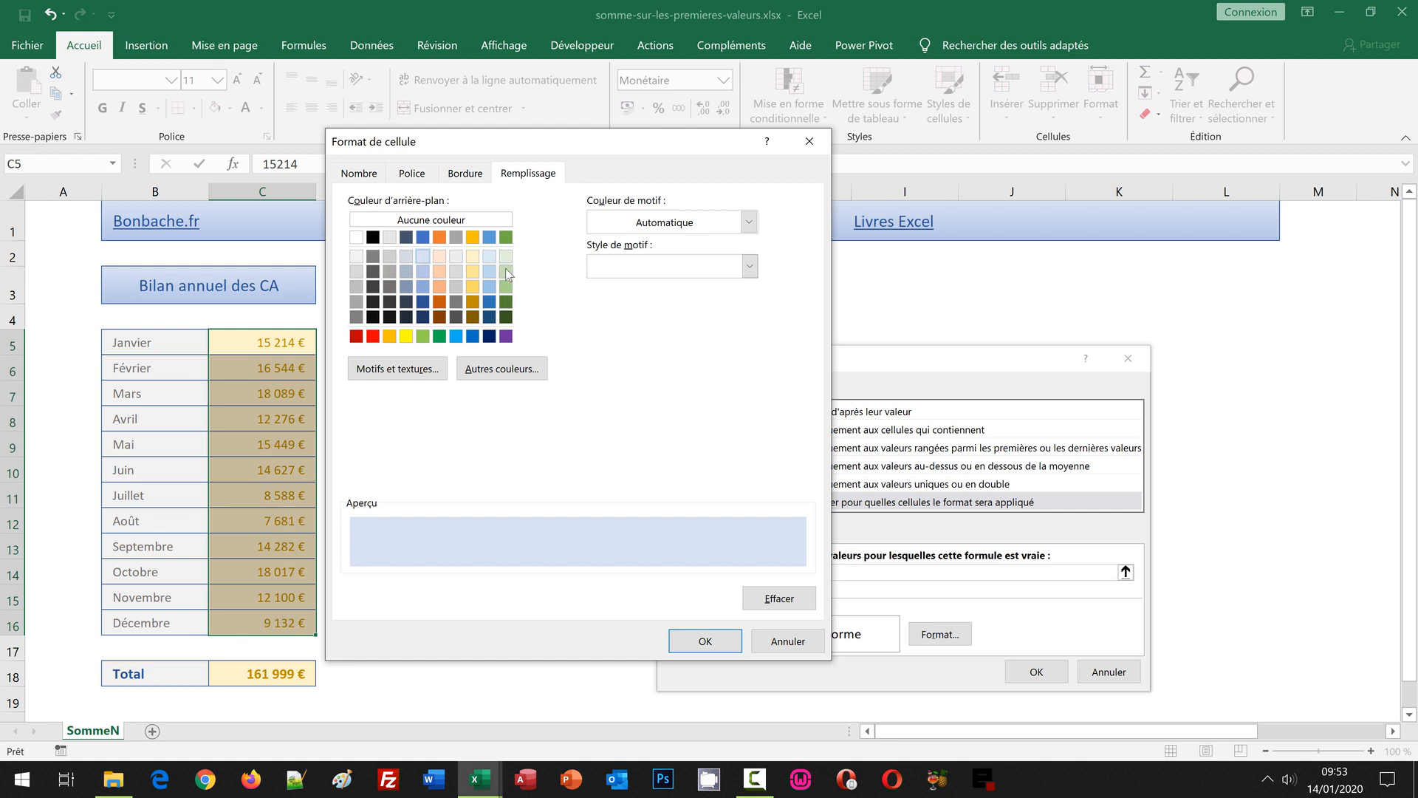
{"action": "left_click", "coordinate": [414, 175]}
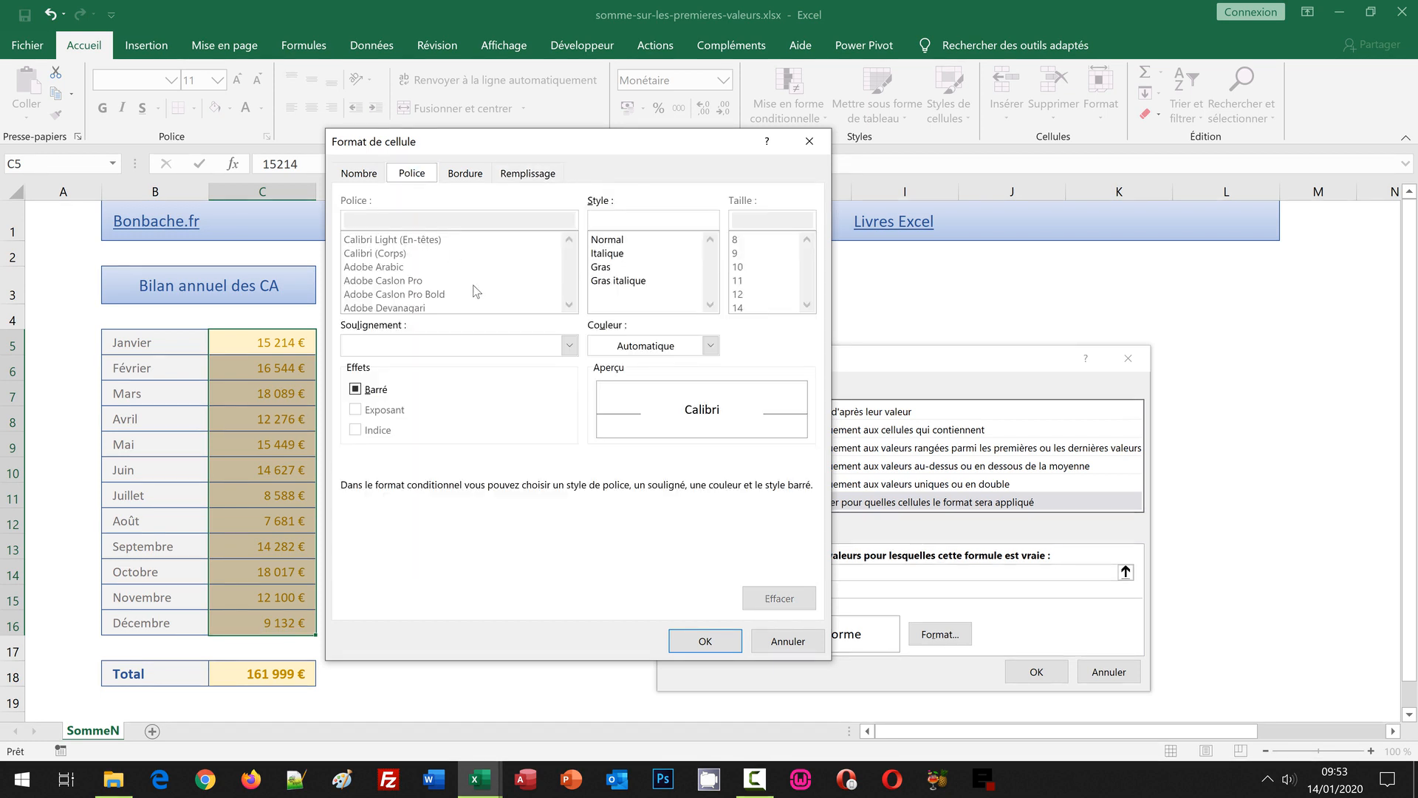
{"action": "left_click", "coordinate": [658, 346]}
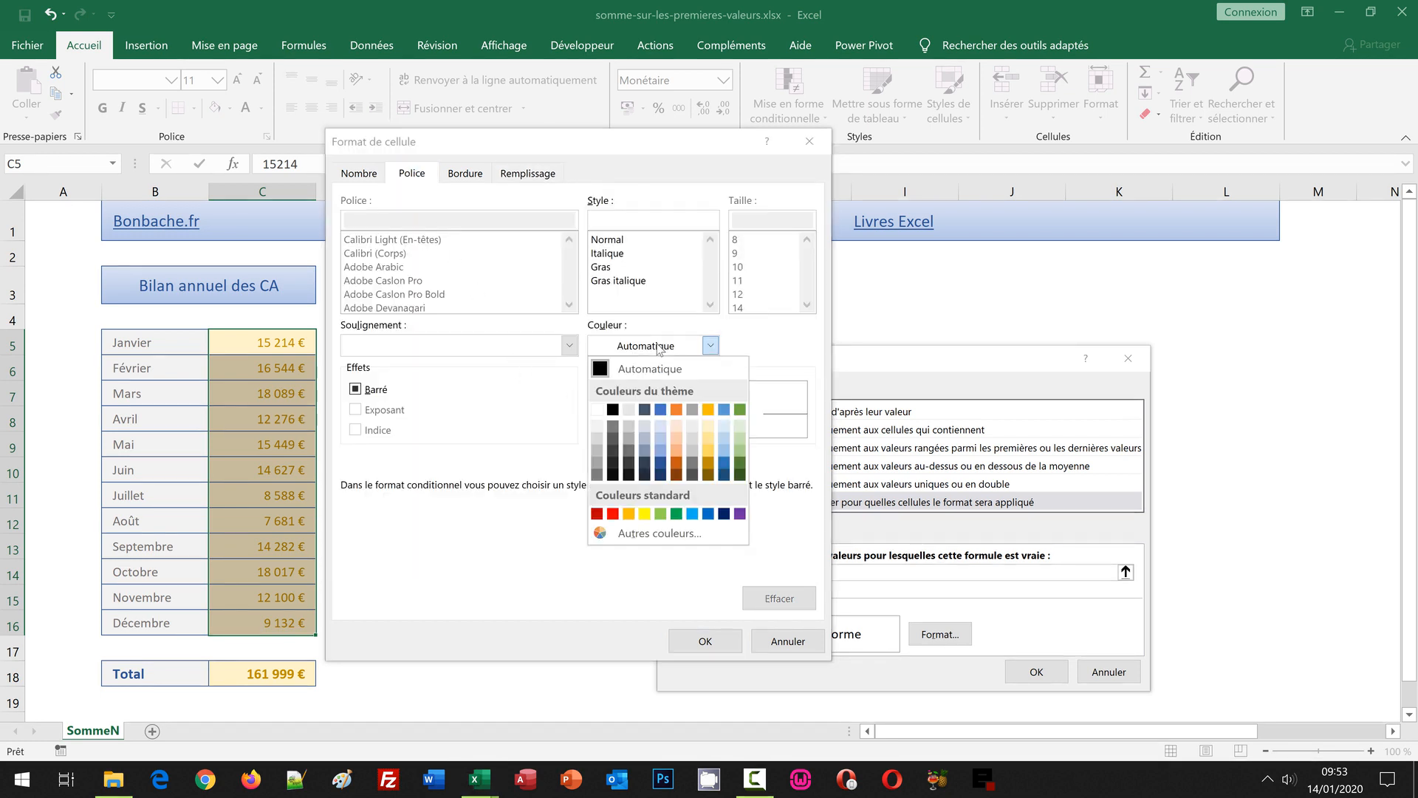
{"action": "left_click", "coordinate": [664, 470]}
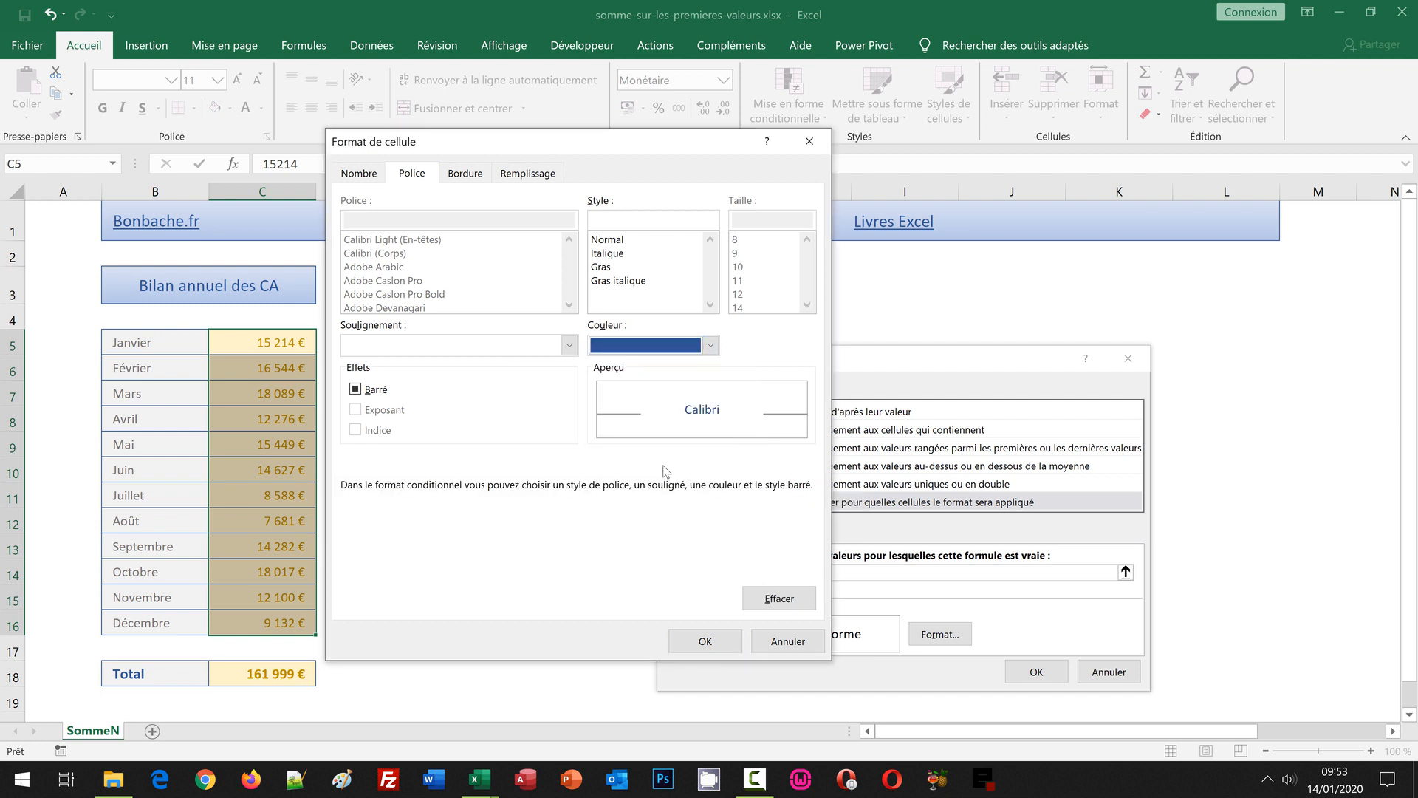
{"action": "left_click", "coordinate": [701, 640]}
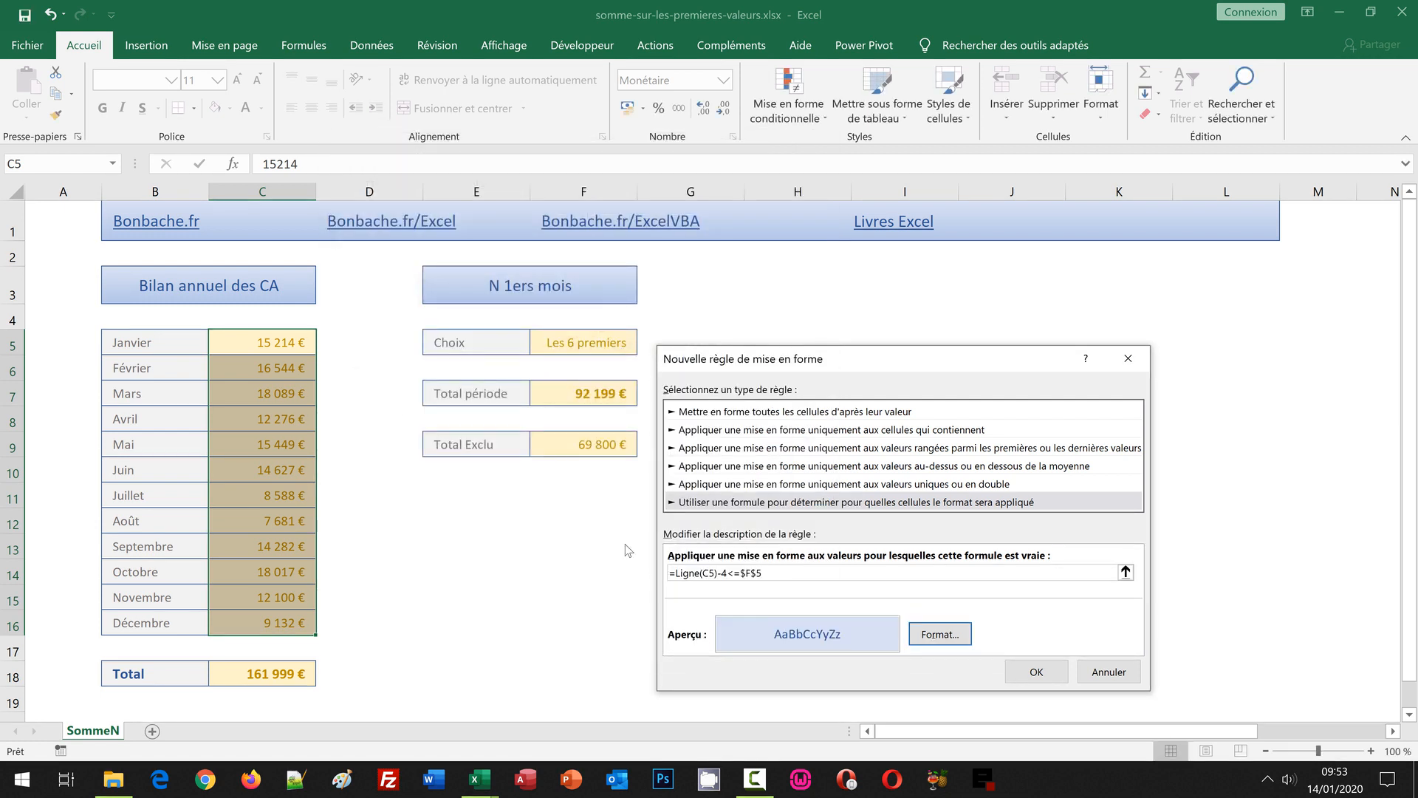
{"action": "left_click_drag", "start_coordinate": [835, 358], "coordinate": [769, 278]}
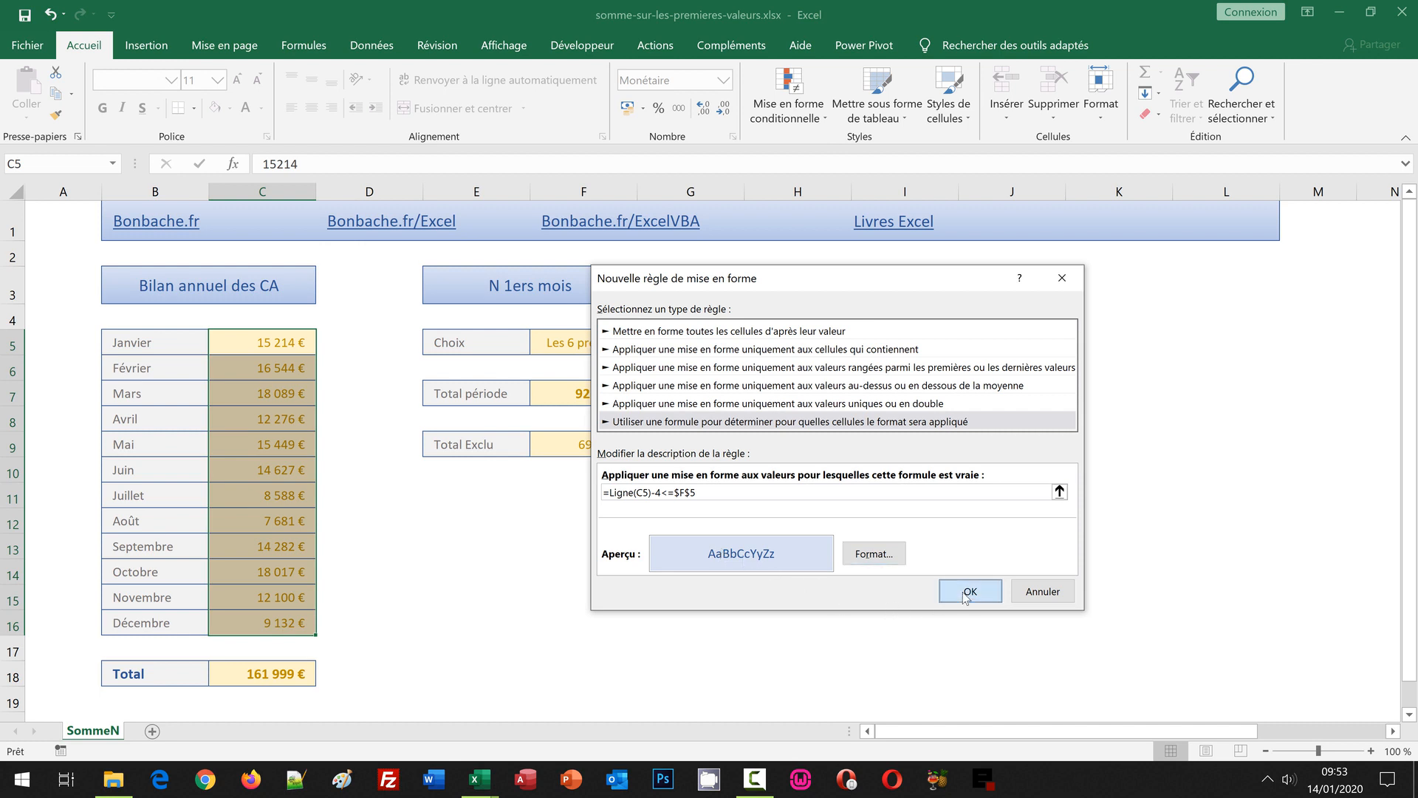
{"action": "left_click", "coordinate": [968, 591]}
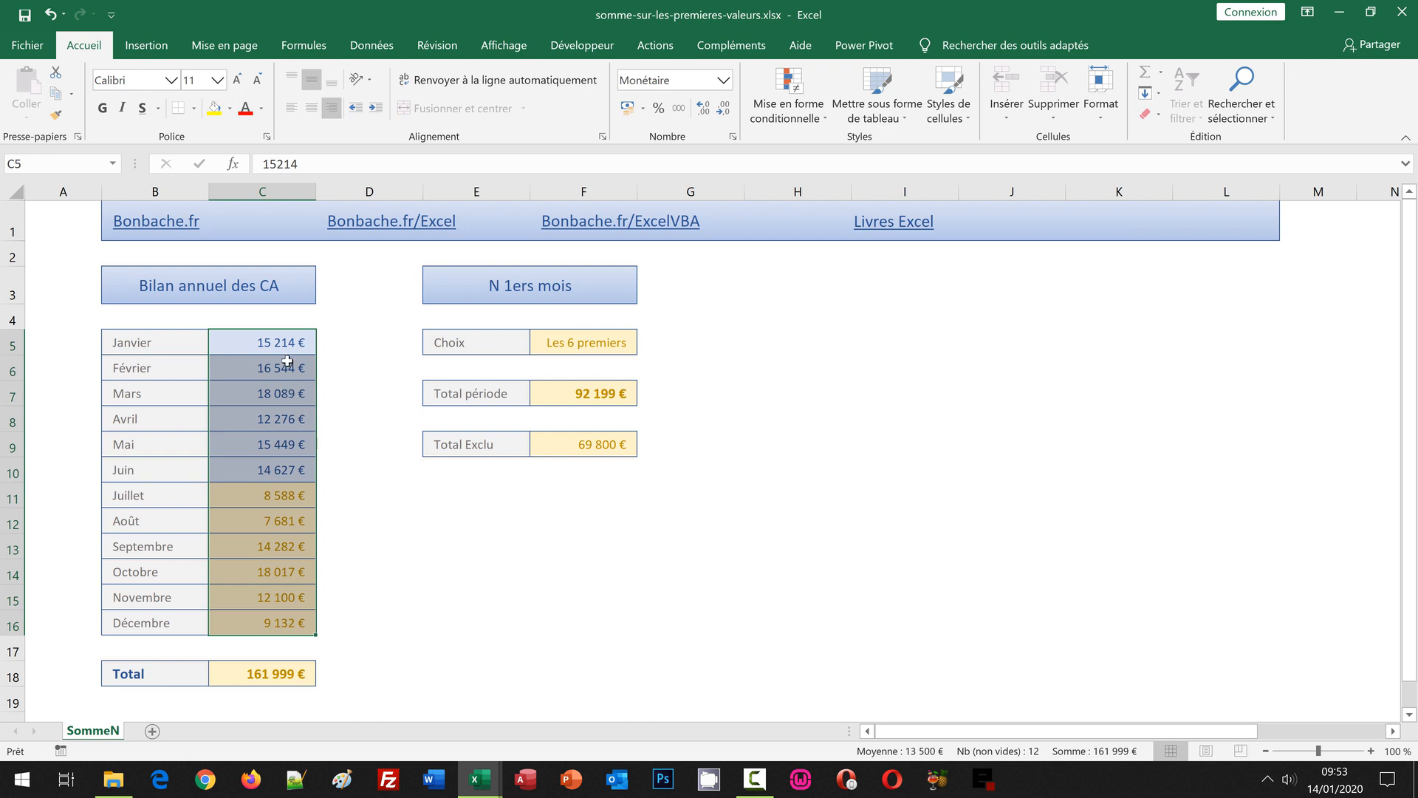
Step: Deselect the revenues and choose a number of months from the Choix list to test the dynamic highlighting
{"action": "left_click", "coordinate": [423, 480]}
{"action": "left_click", "coordinate": [510, 393]}
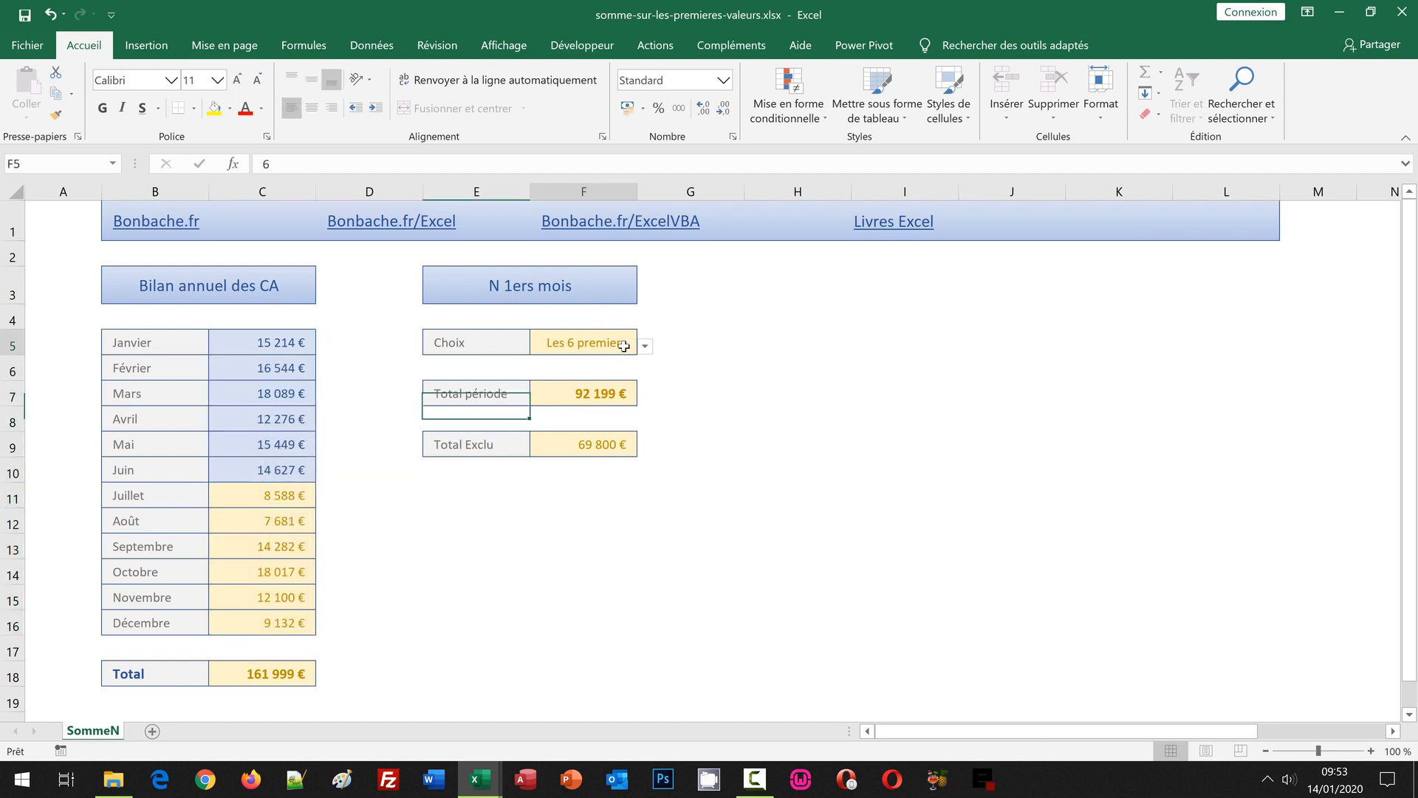
{"action": "left_click", "coordinate": [627, 338]}
{"action": "left_click", "coordinate": [645, 350]}
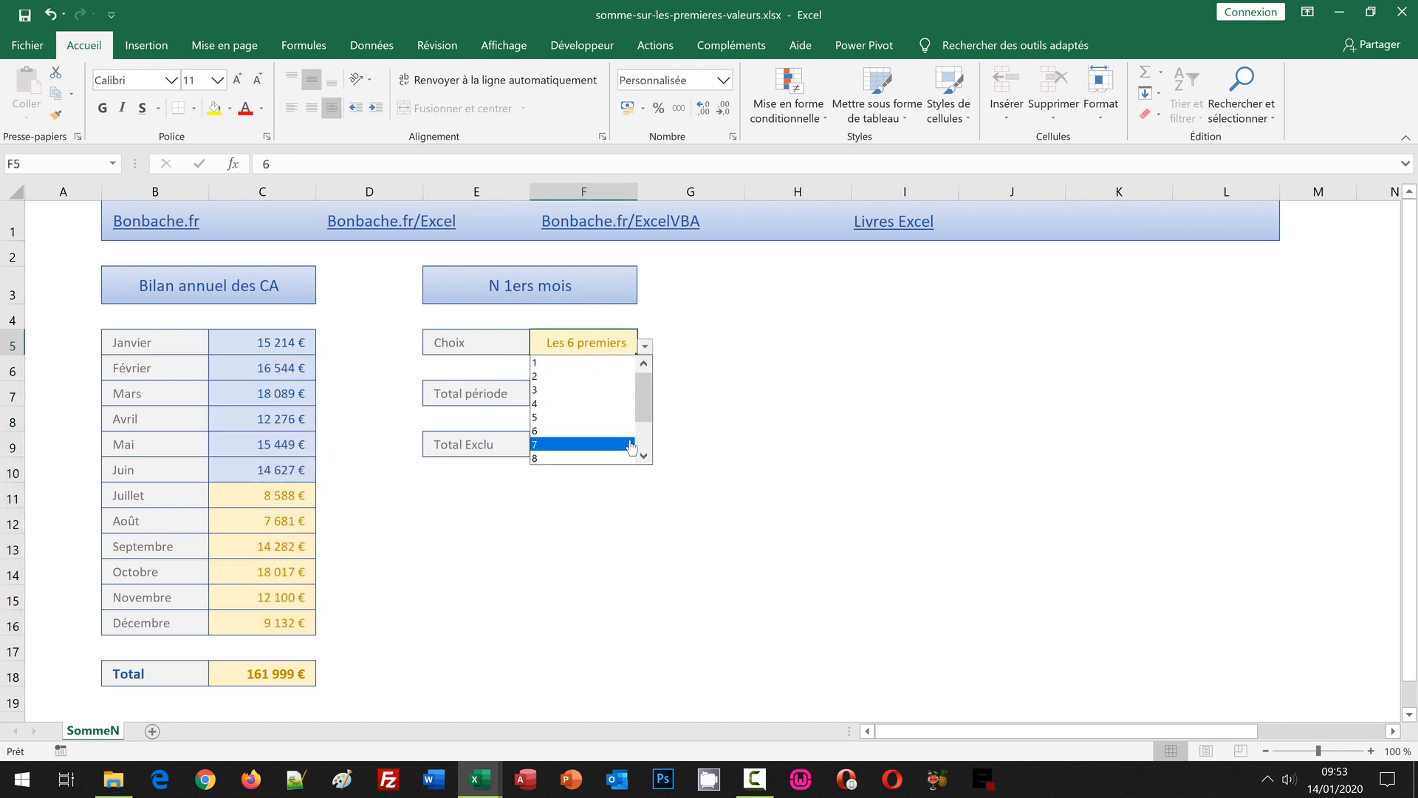
{"action": "scroll", "coordinate": [647, 444], "scroll_direction": "down", "scroll_amount": 3}
{"action": "left_click", "coordinate": [584, 443]}
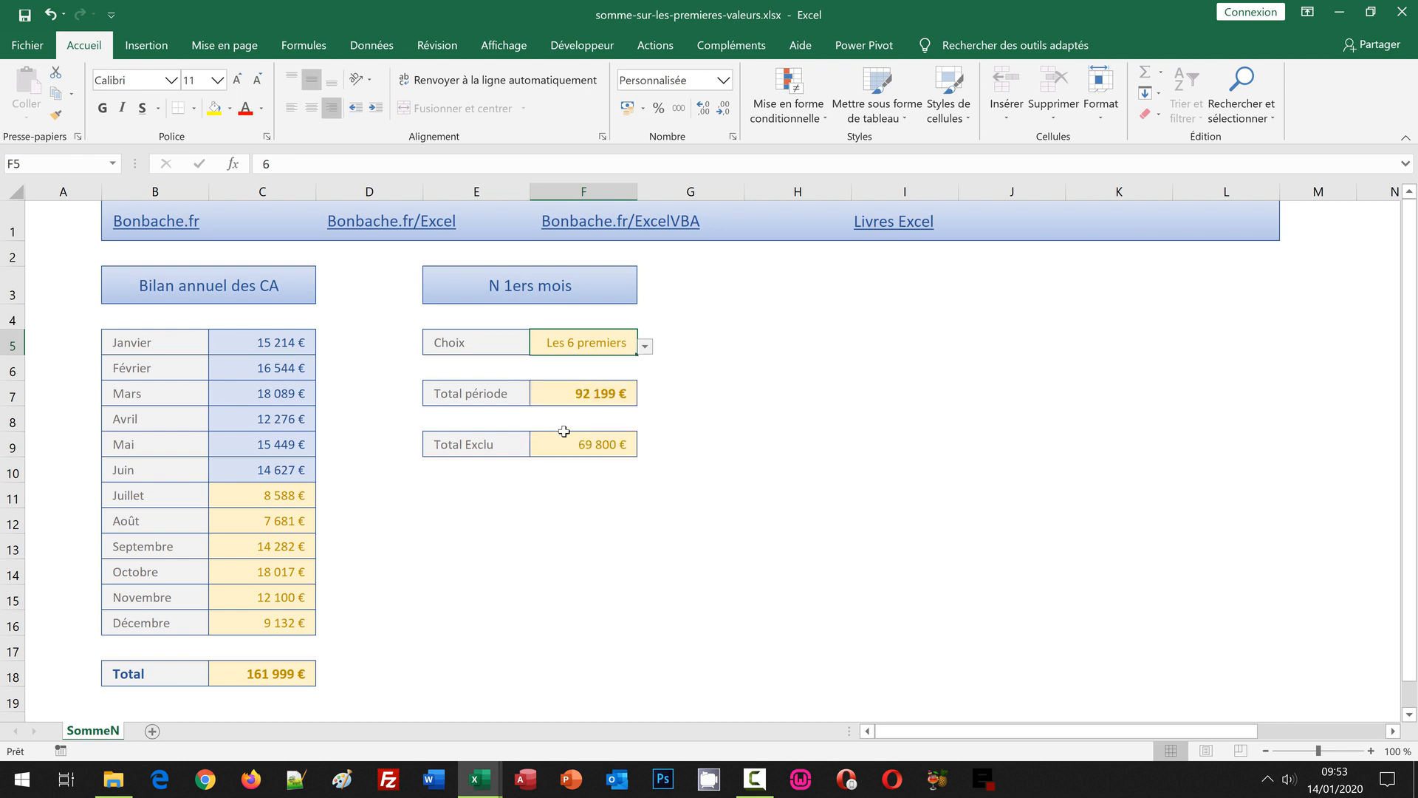